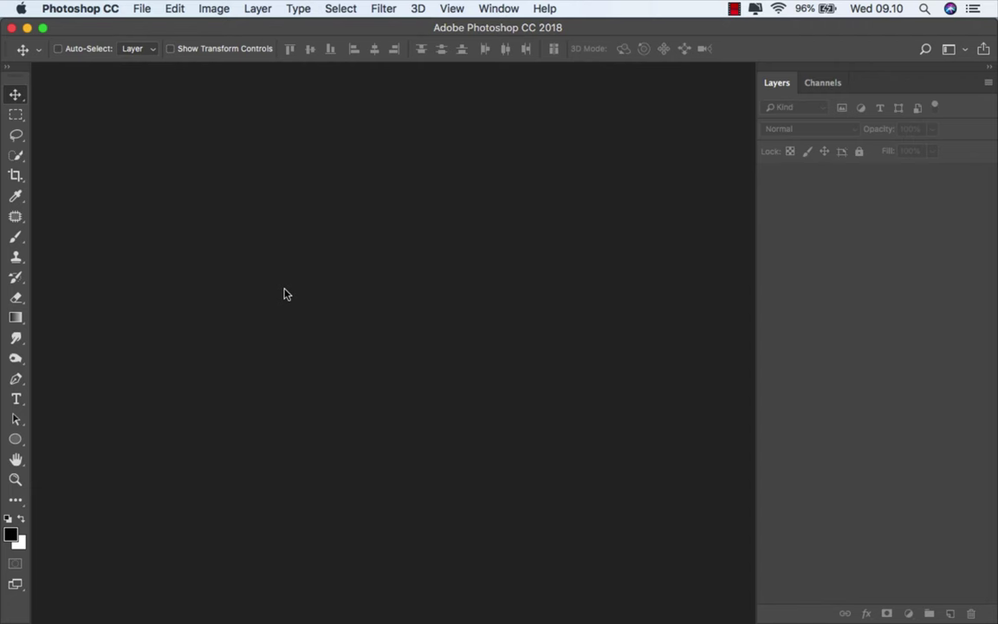
Open the JPG of the red-haired woman holding roses from the folder.
click(143, 9)
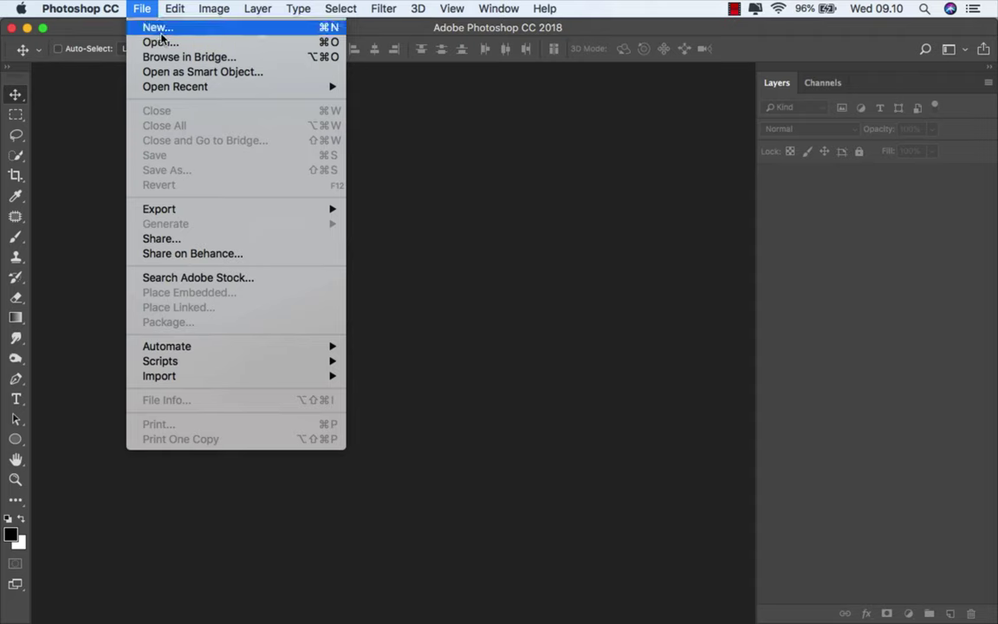
click(154, 40)
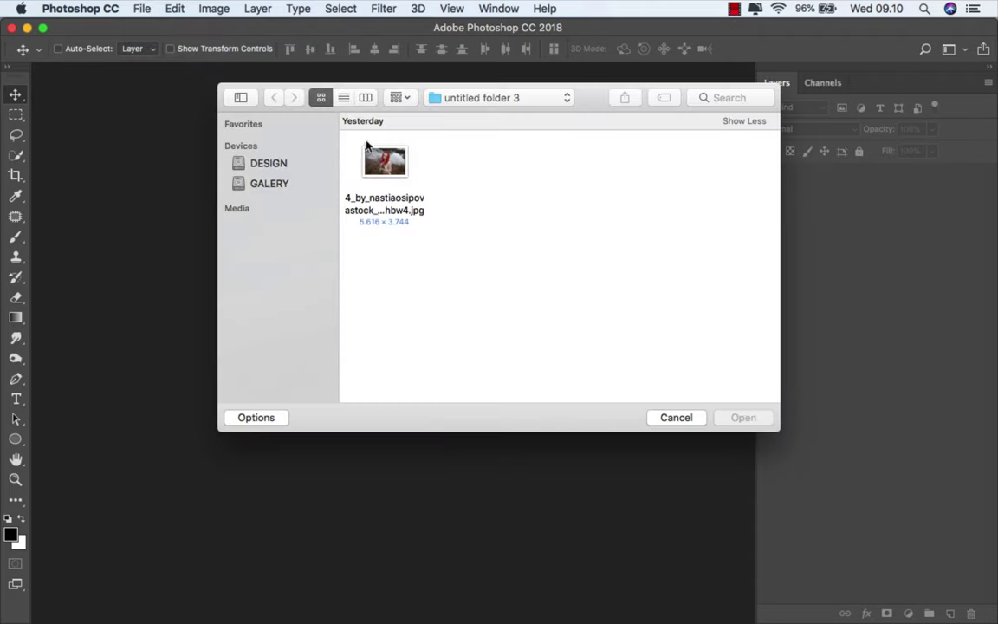
click(398, 167)
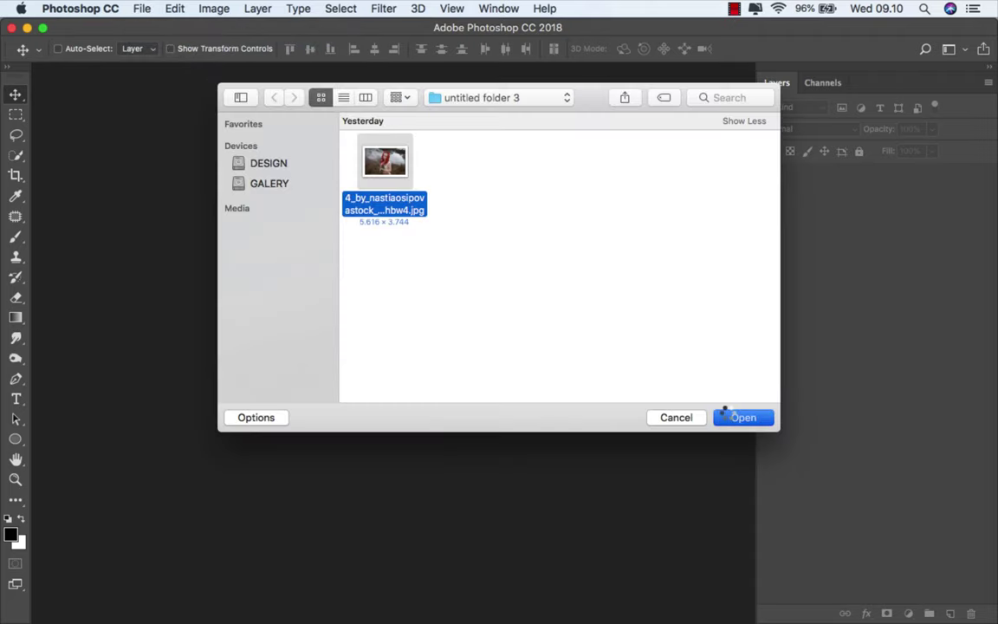
click(724, 416)
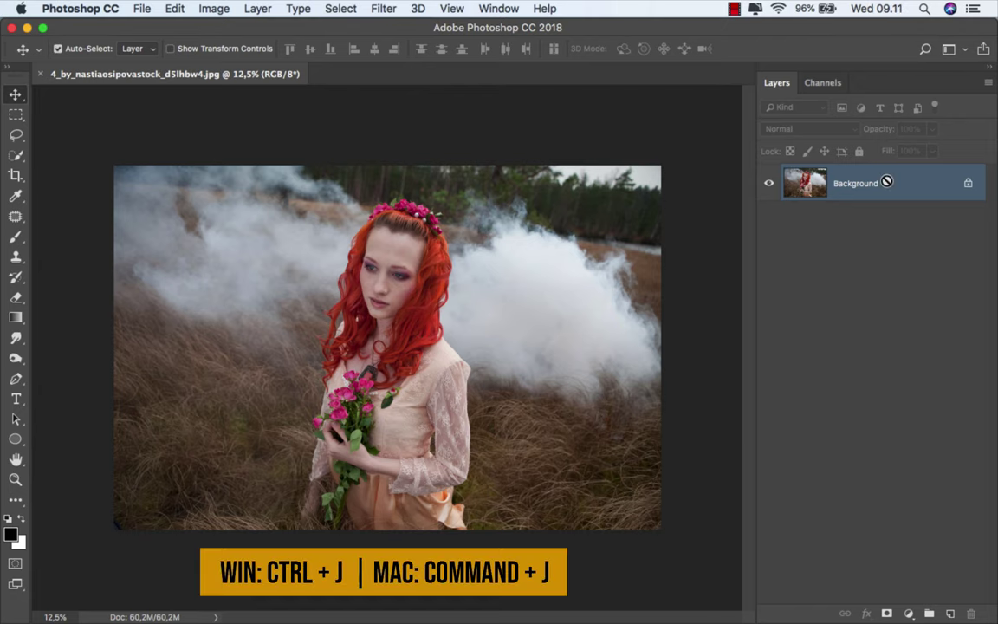
Duplicate the Background twice with Cmd+J, creating Layer 1 and Layer 1 copy.
key(super+j)
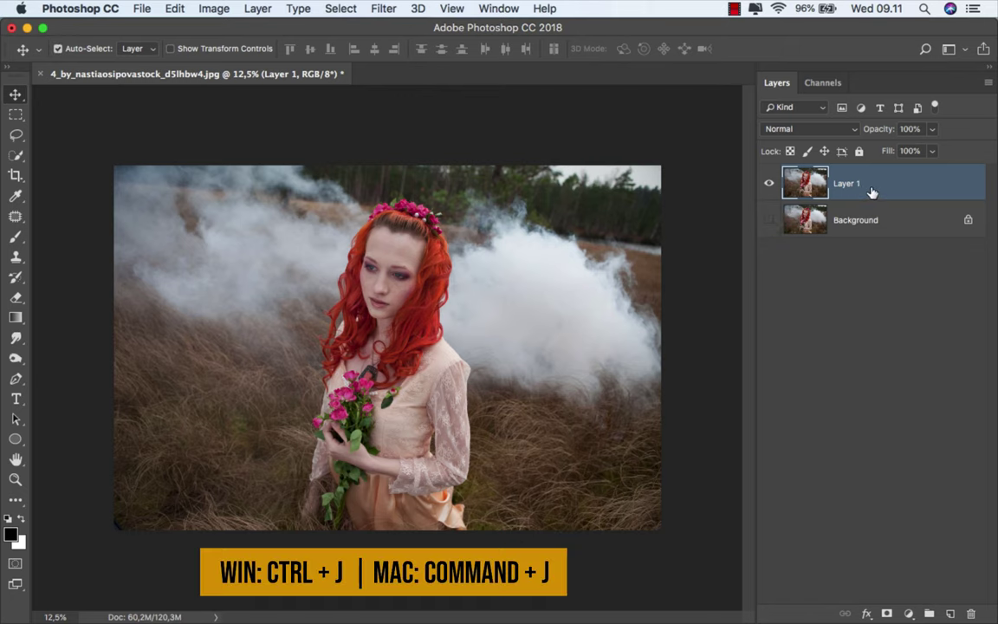
key(super+j)
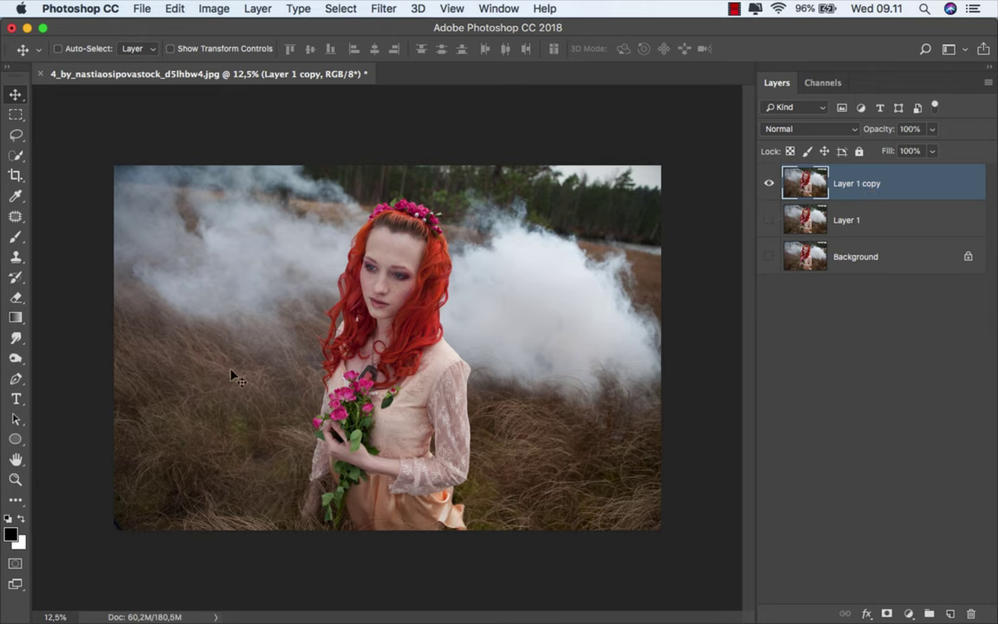
With the Pen Tool, zoom in and place the first anchor at the image's bottom edge.
click(16, 379)
click(65, 379)
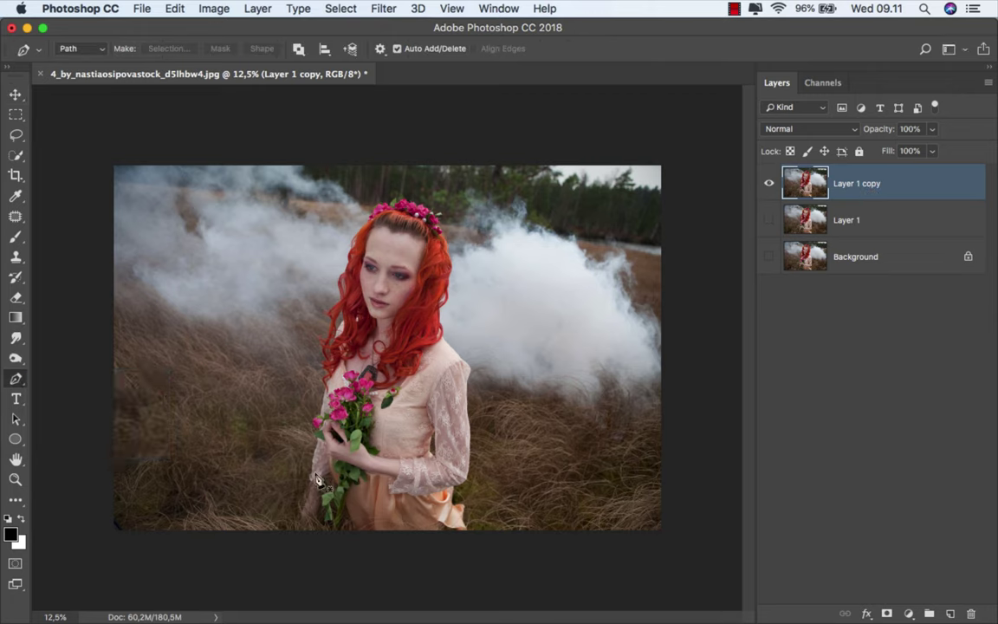
scroll(313, 520, up, 1)
scroll(311, 532, up, 5)
drag(316, 479, 404, 354)
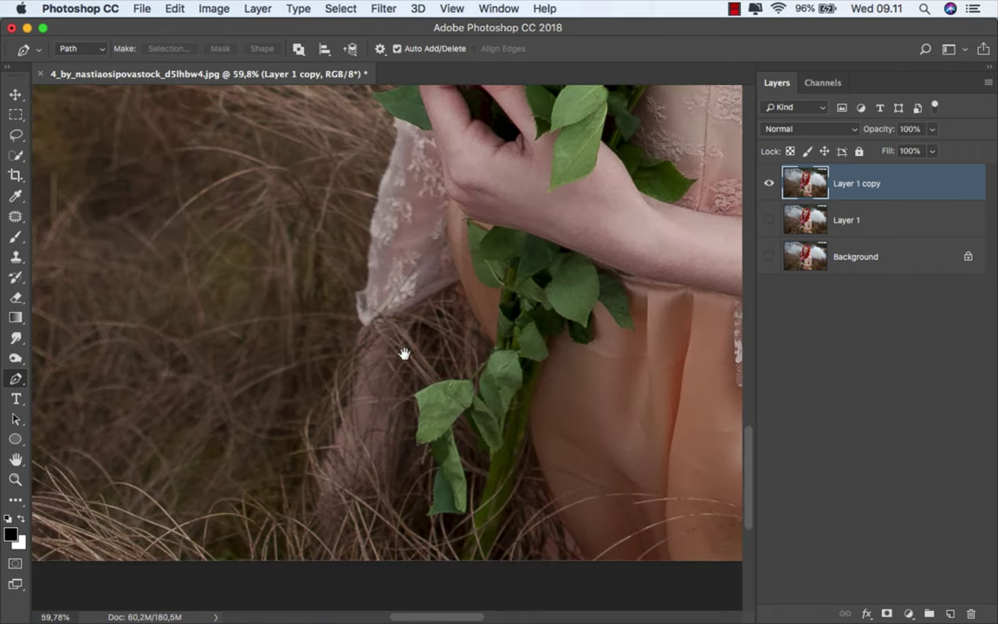
click(294, 564)
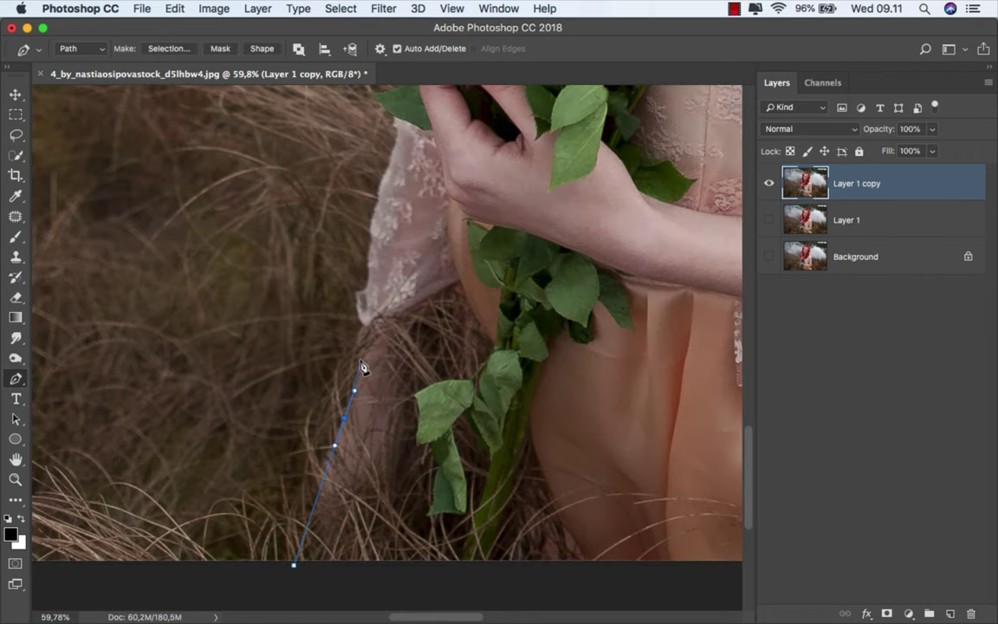
Add anchor points up the sleeve and along the rose's edge.
scroll(367, 331, up, 3)
drag(367, 331, 334, 474)
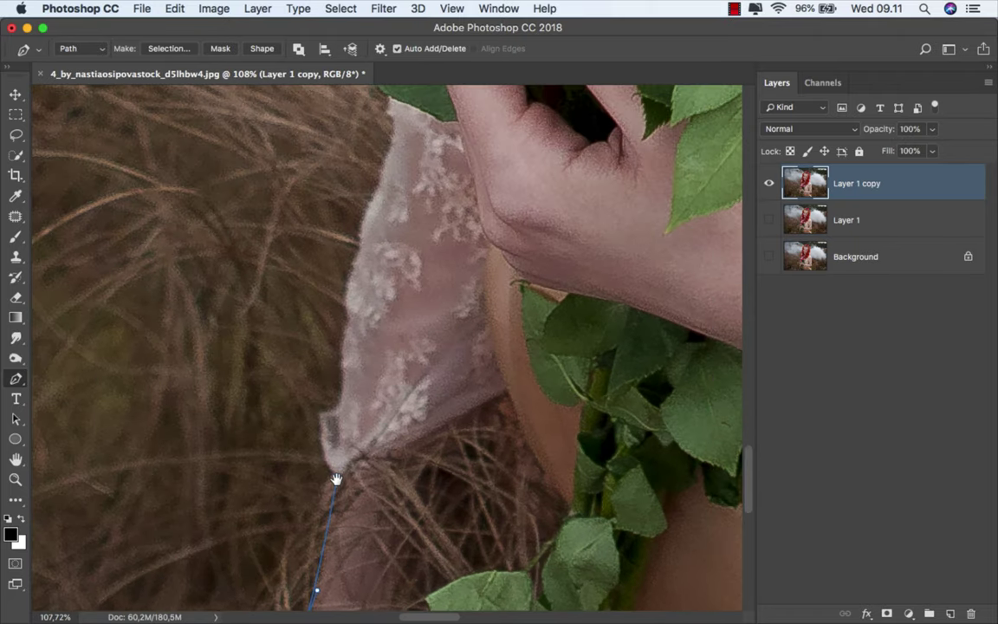
scroll(334, 474, down, 1)
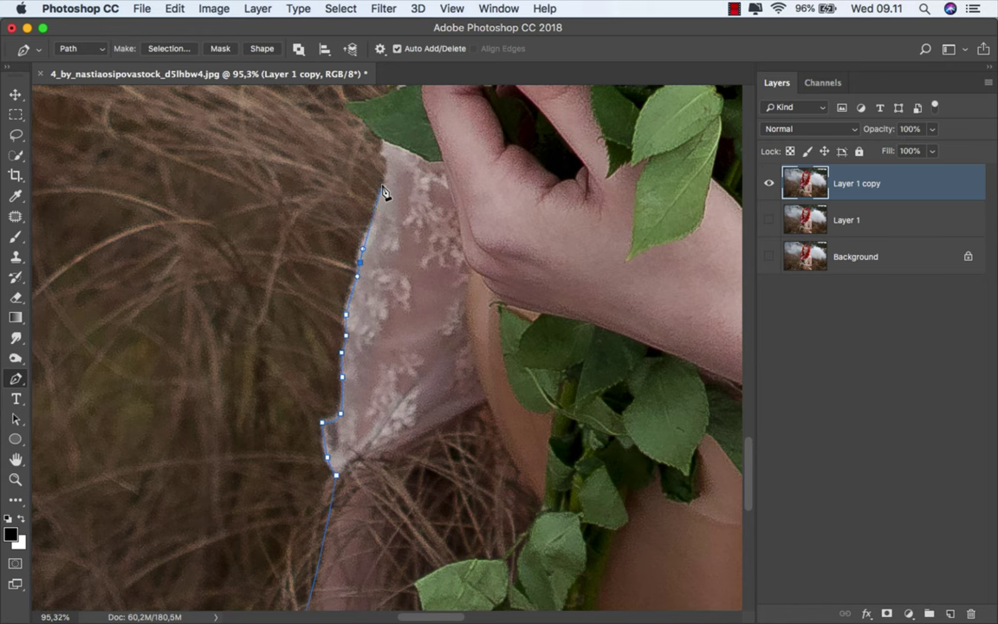
drag(383, 191, 353, 518)
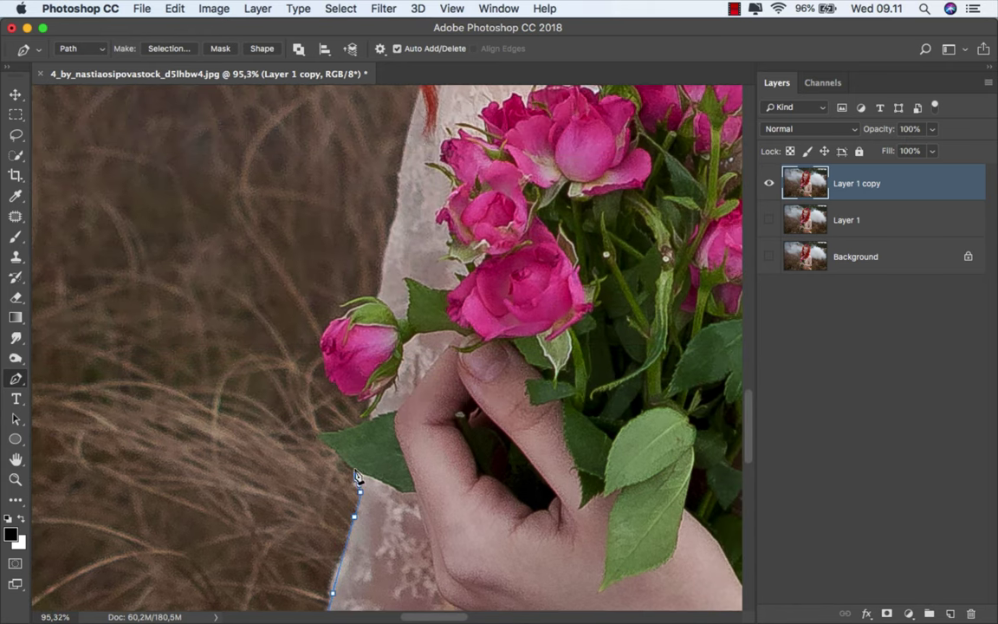
scroll(352, 433, up, 1)
scroll(371, 420, up, 1)
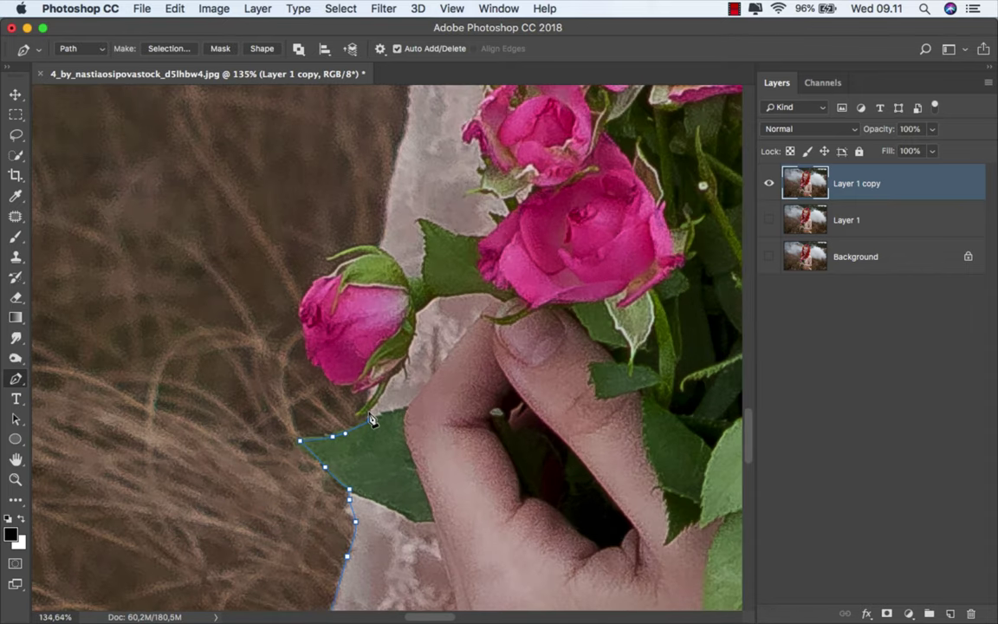
click(305, 351)
click(300, 329)
click(301, 312)
click(318, 283)
Outline the small rose bud's green sepal and the edge above the bud.
drag(335, 286, 275, 442)
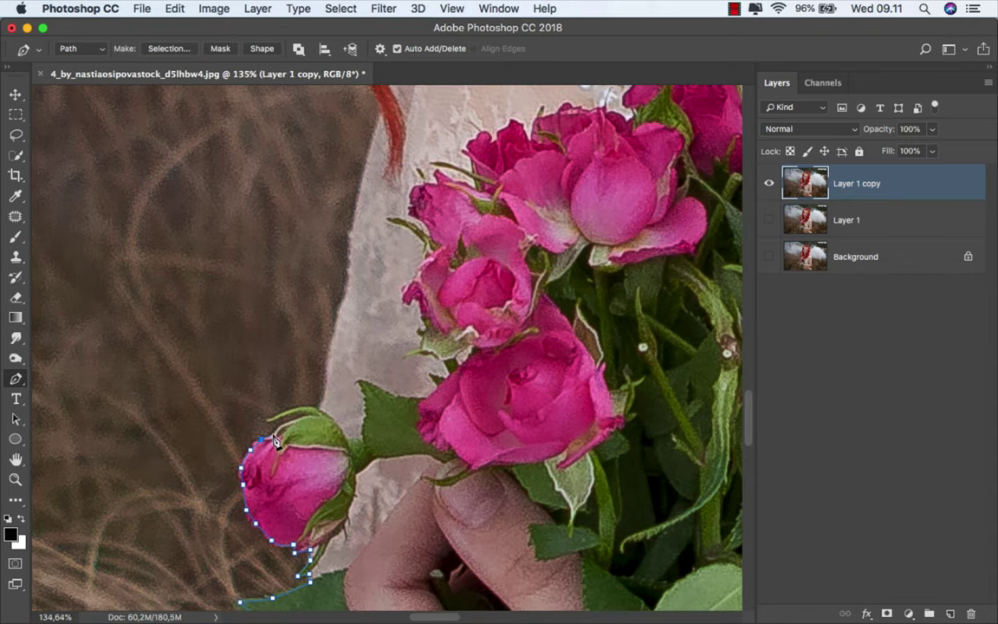
scroll(316, 421, up, 3)
click(316, 418)
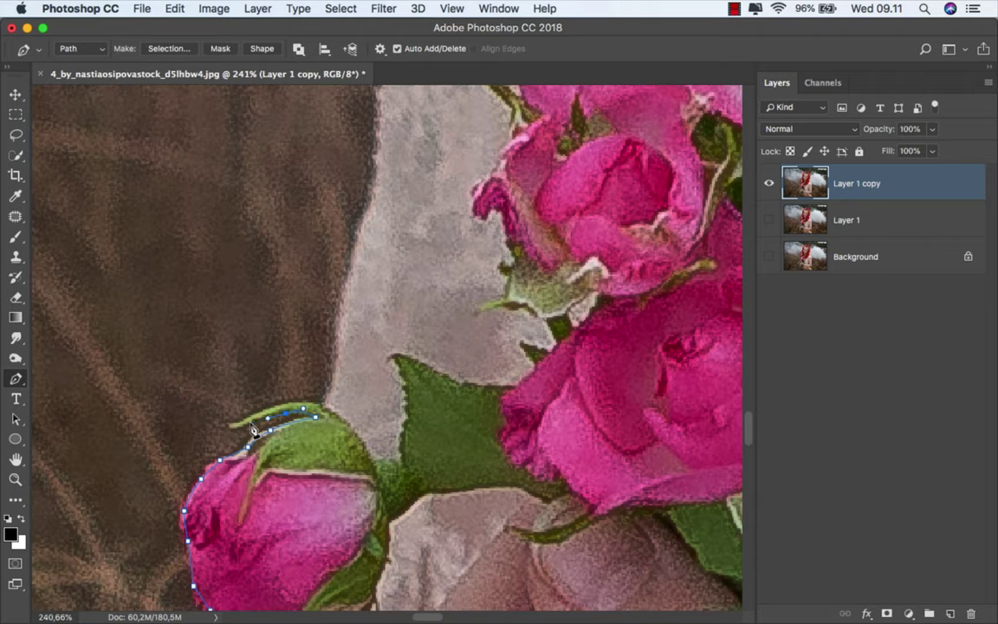
click(230, 428)
click(271, 411)
click(307, 404)
scroll(328, 412, down, 3)
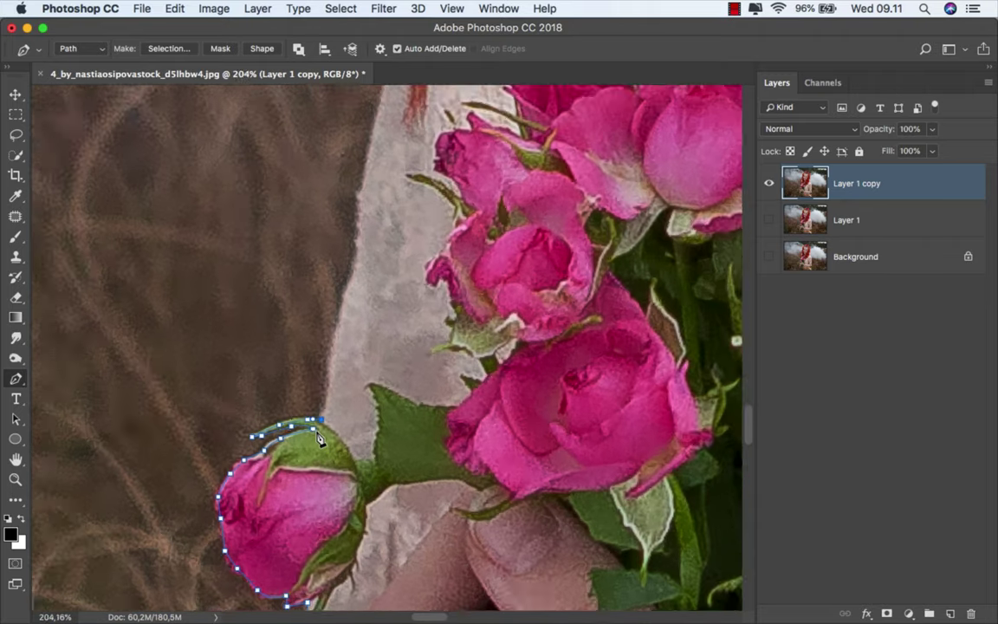
click(332, 355)
click(338, 339)
click(343, 322)
click(346, 305)
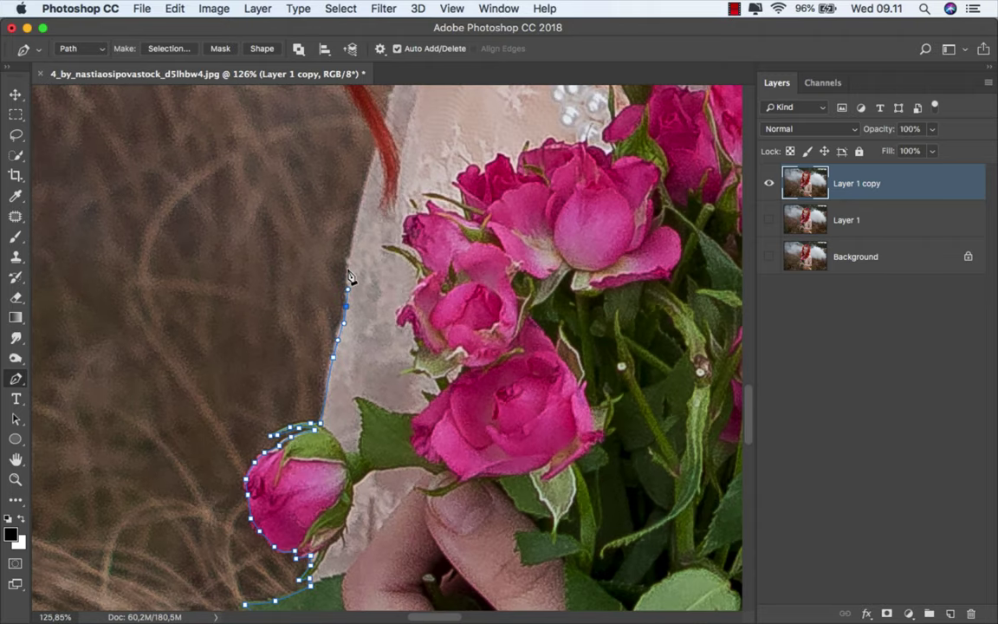
click(380, 48)
click(413, 106)
Set the path colour to Light Red and extend the outline from the shoulder to the hair.
click(403, 122)
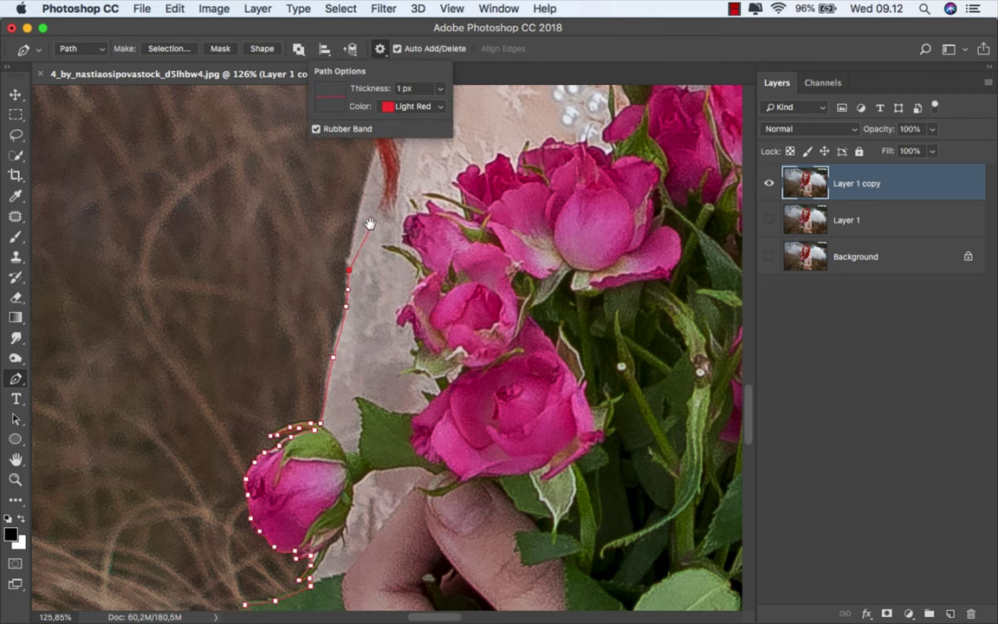
drag(369, 223, 309, 432)
click(305, 394)
click(316, 346)
click(293, 310)
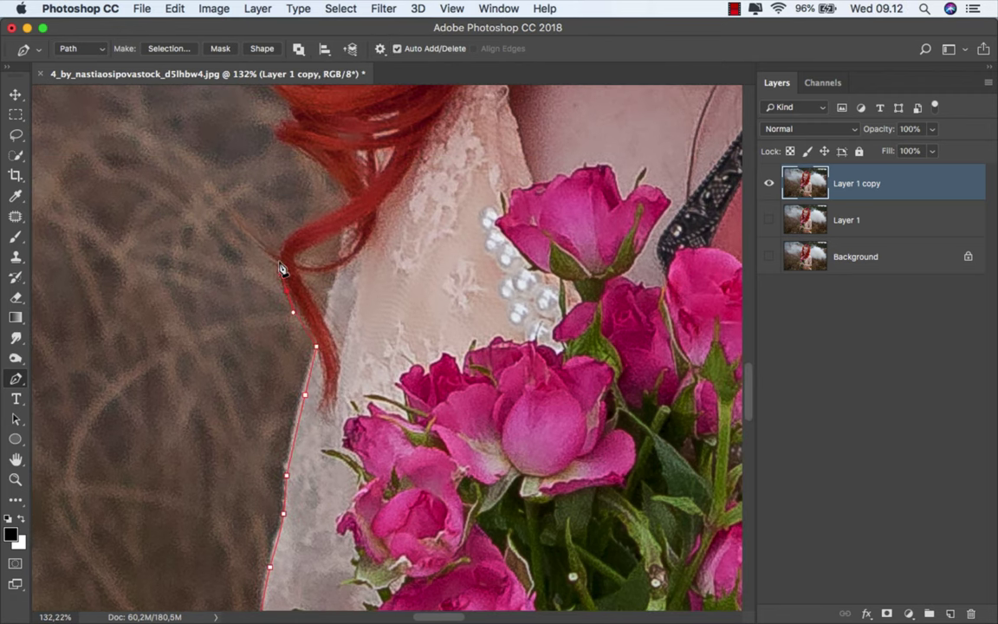
click(282, 269)
click(314, 245)
click(348, 229)
Continue anchor points up the hair edge to the upper curls.
drag(346, 207, 425, 439)
click(395, 401)
click(363, 391)
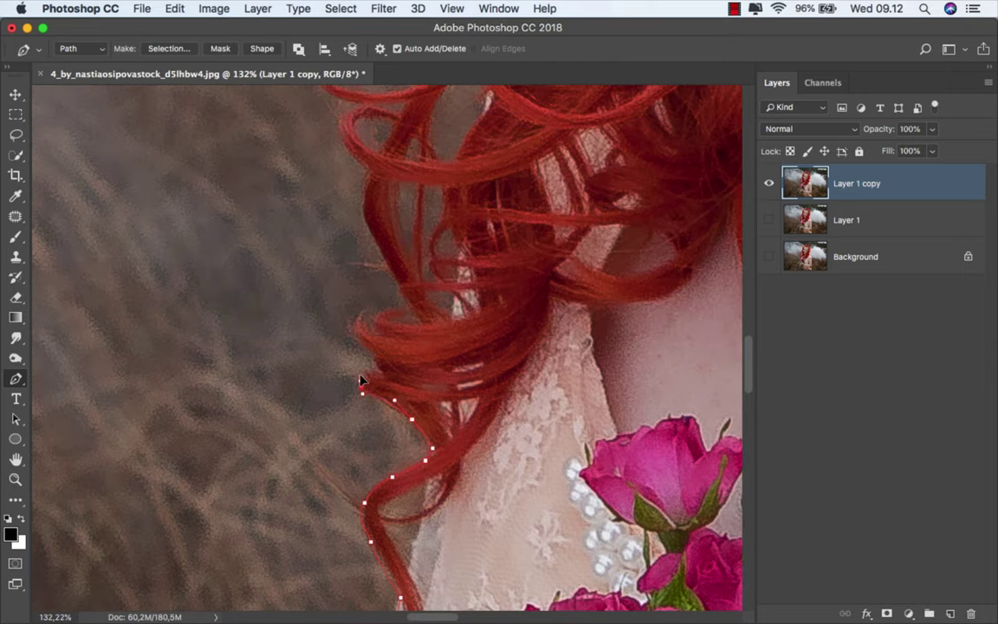
click(368, 371)
click(404, 304)
click(390, 275)
drag(365, 199, 266, 449)
scroll(267, 450, down, 2)
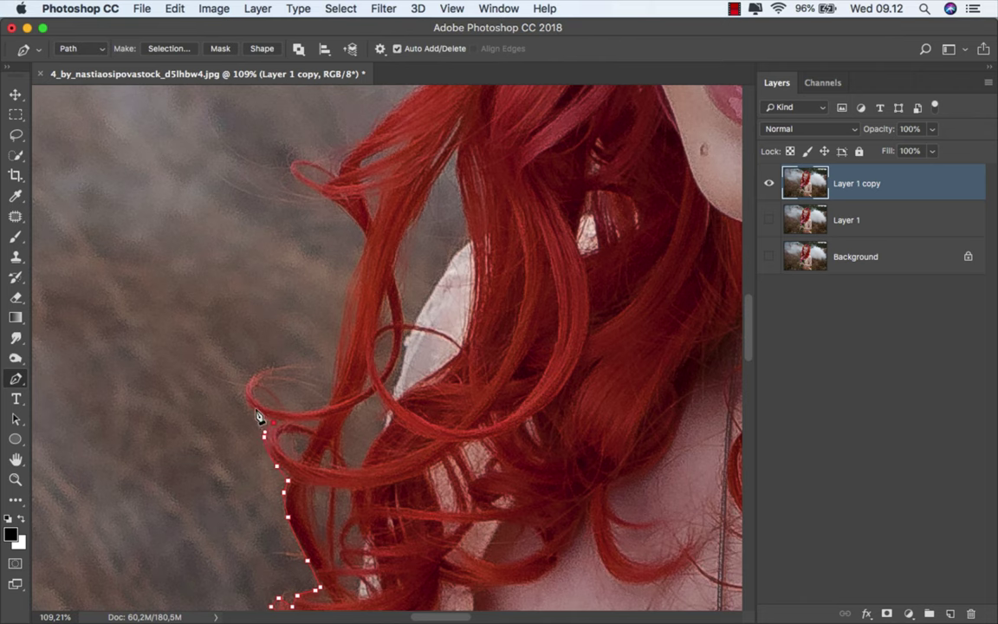
click(313, 406)
Trace the hair beside the face up to where it meets the flower crown.
scroll(364, 257, up, 4)
scroll(320, 415, up, 1)
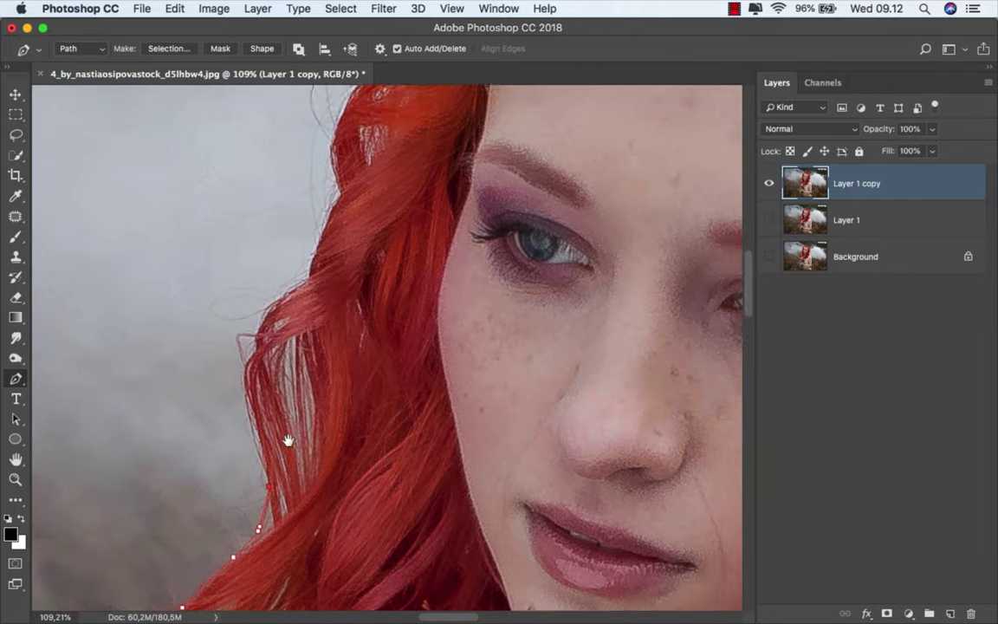
scroll(351, 269, up, 5)
click(203, 379)
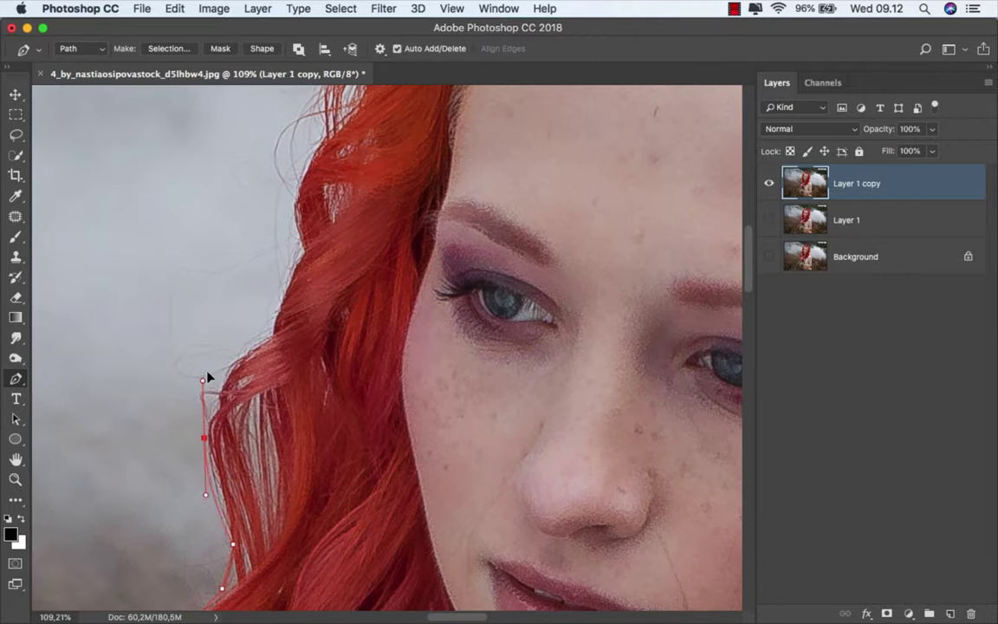
scroll(203, 387, up, 3)
scroll(203, 387, up, 3)
drag(164, 433, 182, 418)
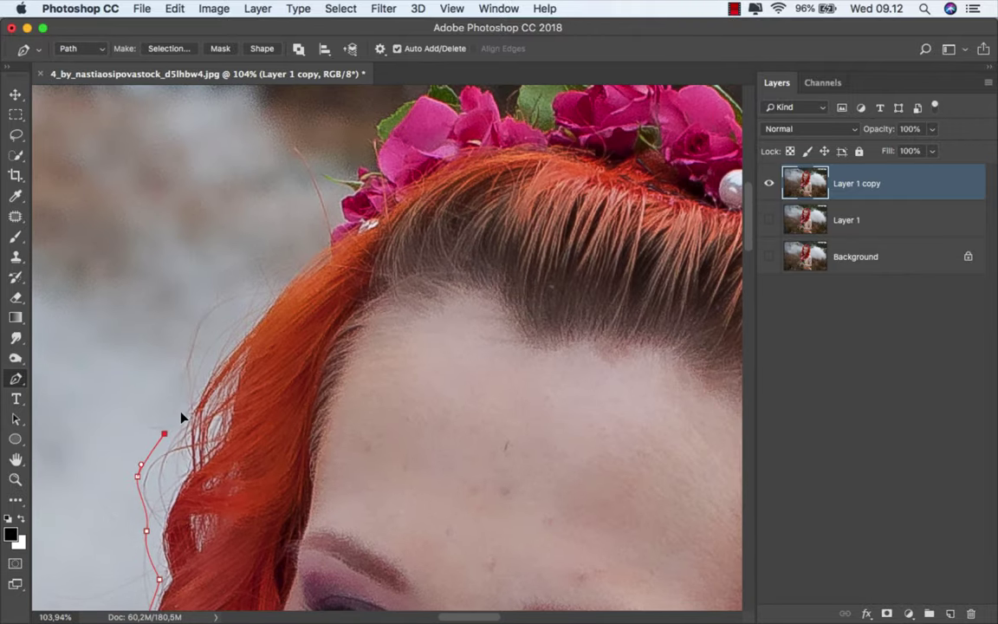
click(197, 380)
click(244, 314)
scroll(260, 346, up, 3)
scroll(267, 345, up, 2)
click(269, 340)
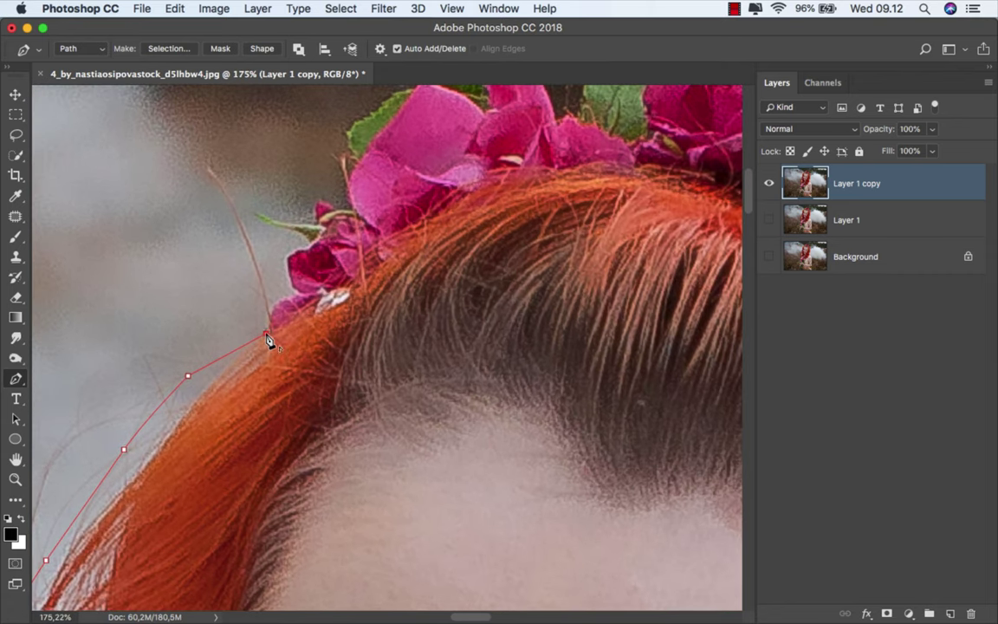
click(288, 264)
Outline the crown's small leaf tip, flower bud edge and adjoining leaf edge.
scroll(291, 264, up, 2)
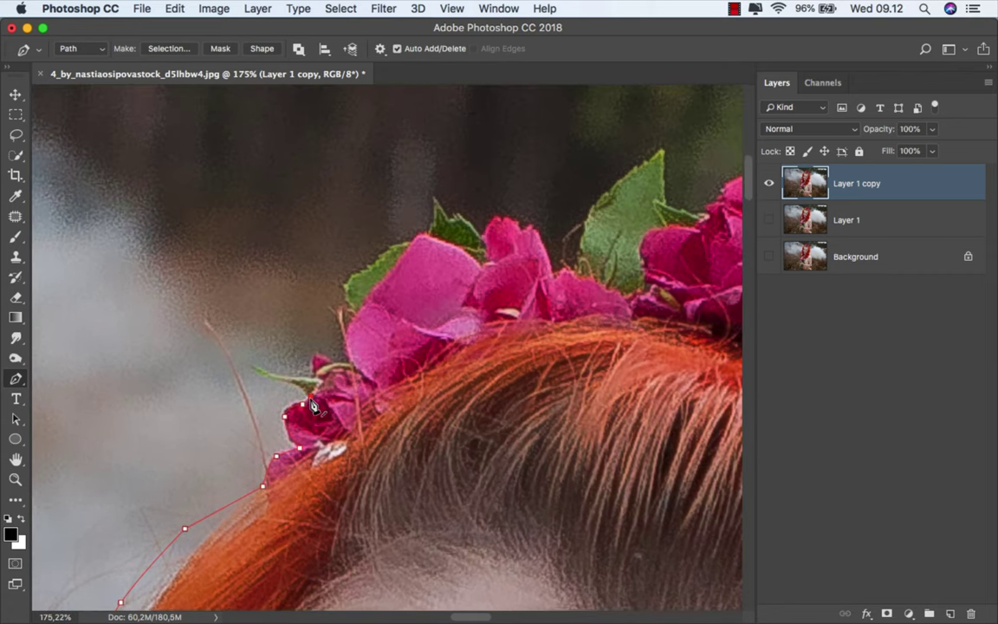
click(244, 361)
click(292, 373)
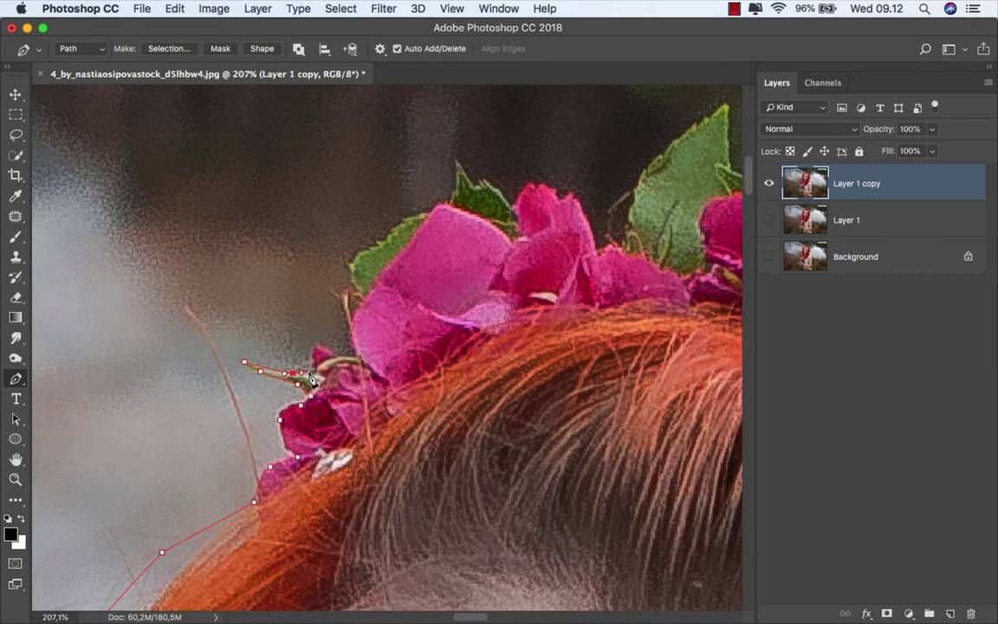
click(312, 346)
click(329, 349)
click(358, 355)
drag(366, 305, 282, 382)
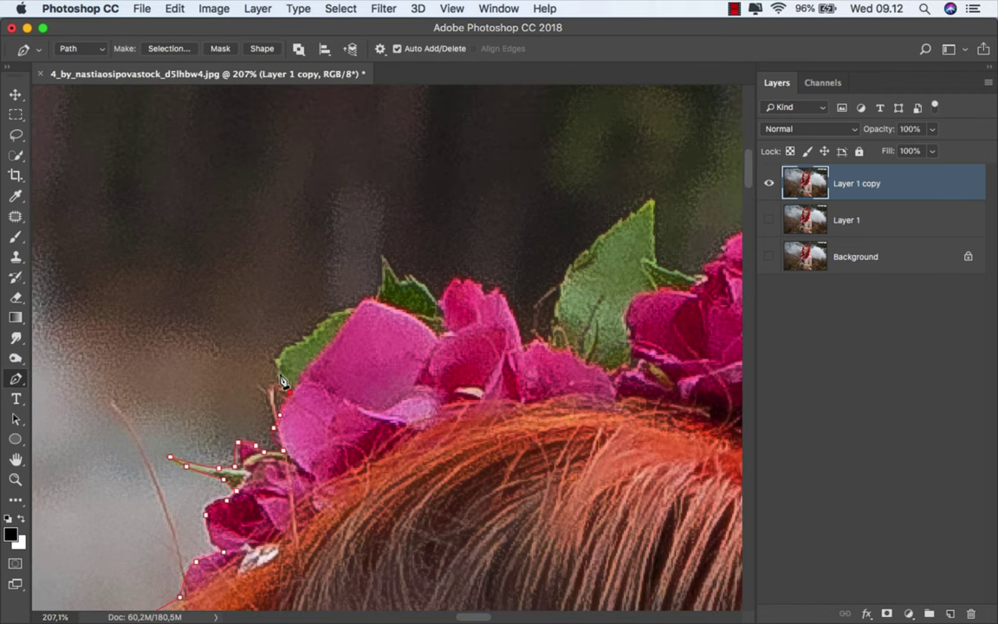
click(301, 343)
click(316, 334)
Add an anchor along the leaf edge and switch the path colour to light blue.
click(402, 284)
click(379, 48)
click(397, 106)
drag(454, 291, 266, 446)
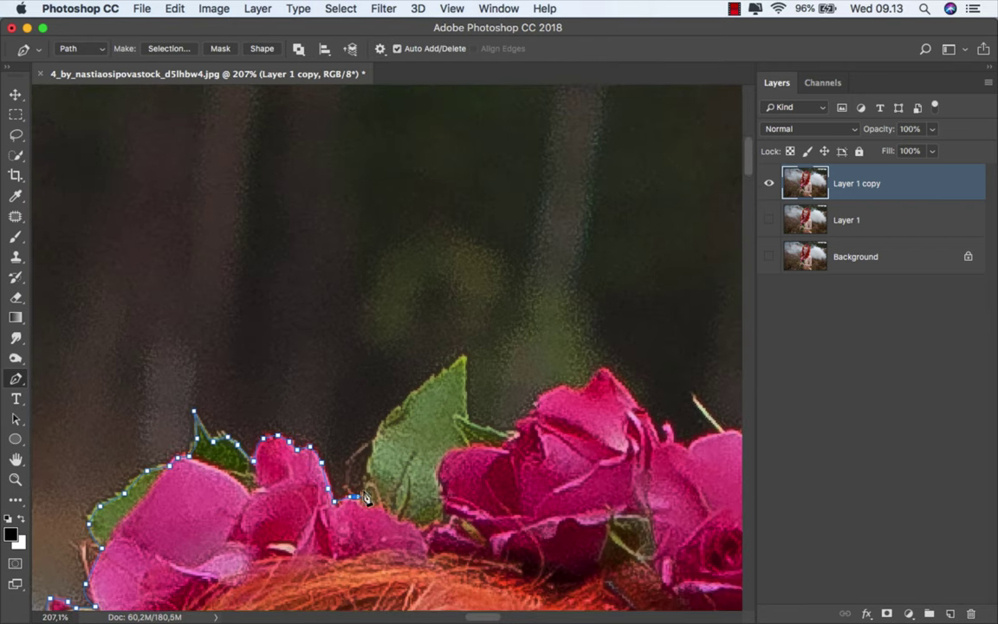
Drag curved anchors across the crown's leaves and rose tops down to the lower rose.
mouse_move(365, 497)
mouse_down()
mouse_move(396, 414)
mouse_move(461, 371)
mouse_move(531, 419)
mouse_up()
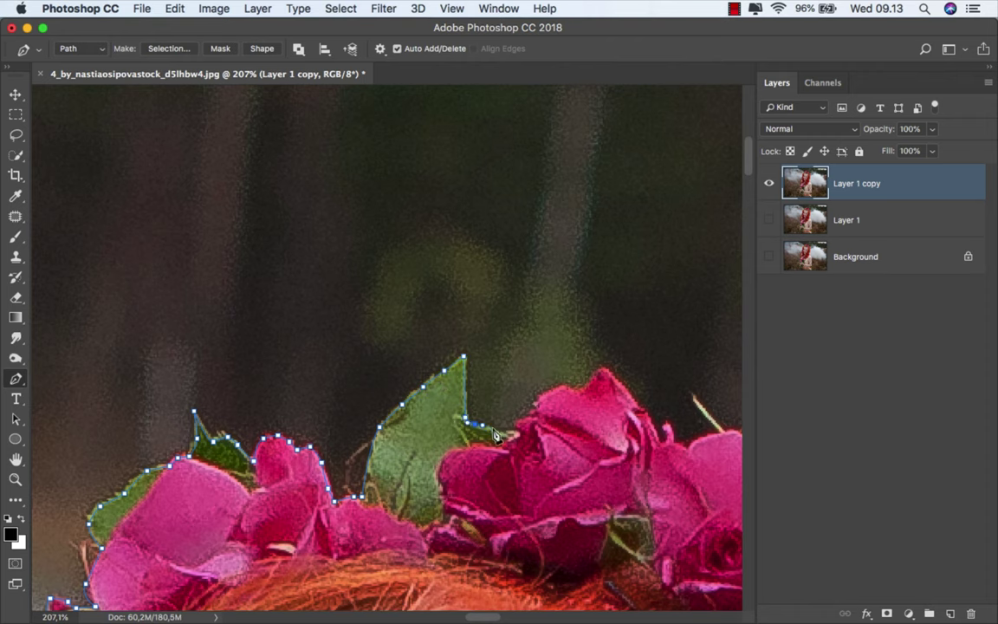
drag(581, 396, 606, 376)
mouse_move(642, 410)
mouse_down()
mouse_move(283, 322)
mouse_move(291, 305)
mouse_move(327, 293)
mouse_move(379, 310)
mouse_move(446, 377)
mouse_move(535, 355)
mouse_up()
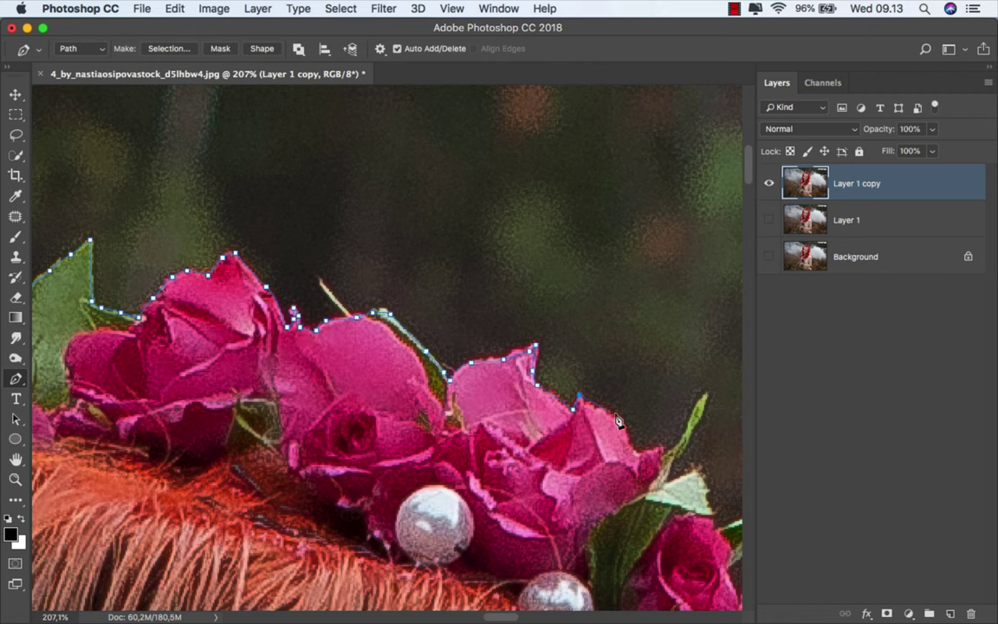
mouse_move(639, 457)
mouse_down()
mouse_move(337, 345)
mouse_move(330, 364)
mouse_move(359, 405)
mouse_up()
mouse_move(451, 408)
mouse_down()
mouse_move(510, 422)
mouse_move(414, 453)
mouse_move(381, 485)
mouse_move(479, 487)
mouse_move(440, 520)
mouse_move(464, 554)
mouse_up()
scroll(450, 537, down, 5)
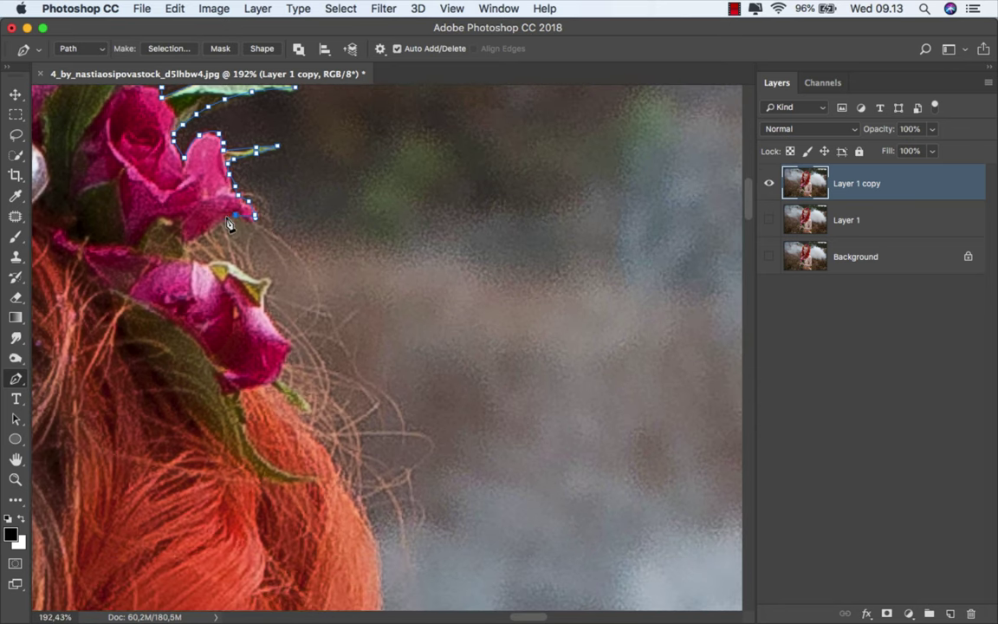
scroll(228, 223, up, 1)
mouse_move(204, 242)
mouse_down()
mouse_move(229, 260)
mouse_move(269, 317)
mouse_up()
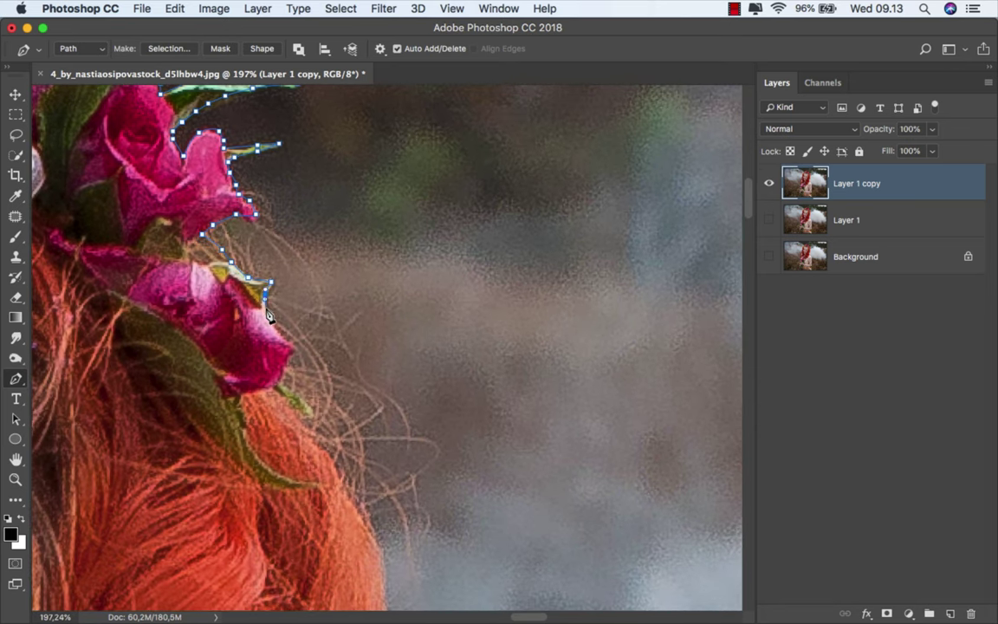
Extend the pen path down the outer hair edge with anchor points and curves.
click(287, 366)
click(281, 379)
click(304, 395)
click(309, 408)
scroll(356, 499, down, 5)
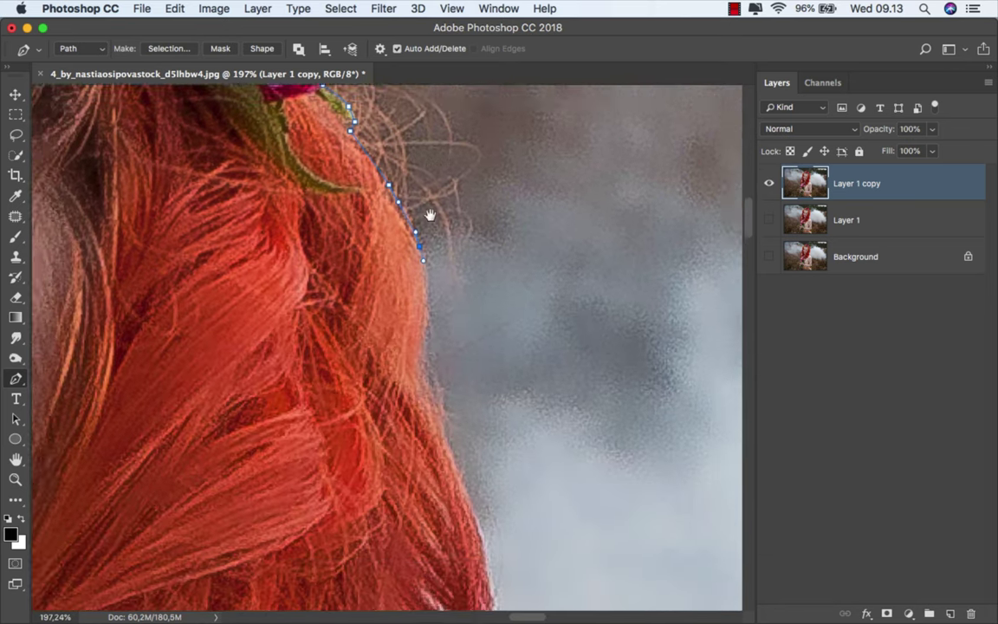
click(489, 503)
scroll(489, 502, down, 5)
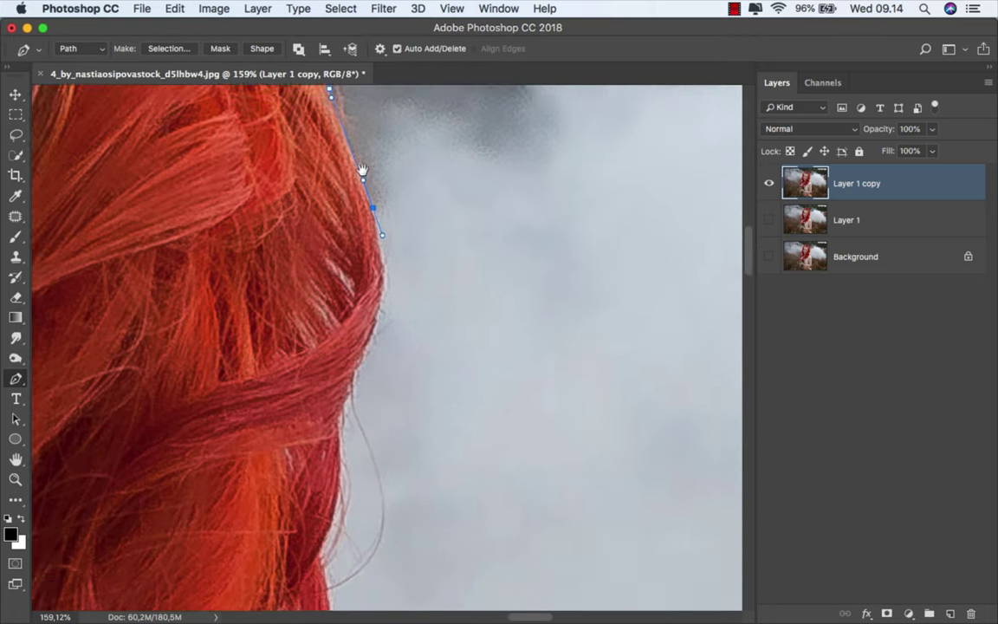
mouse_move(338, 302)
mouse_down()
mouse_move(336, 310)
mouse_move(296, 257)
mouse_up()
click(278, 301)
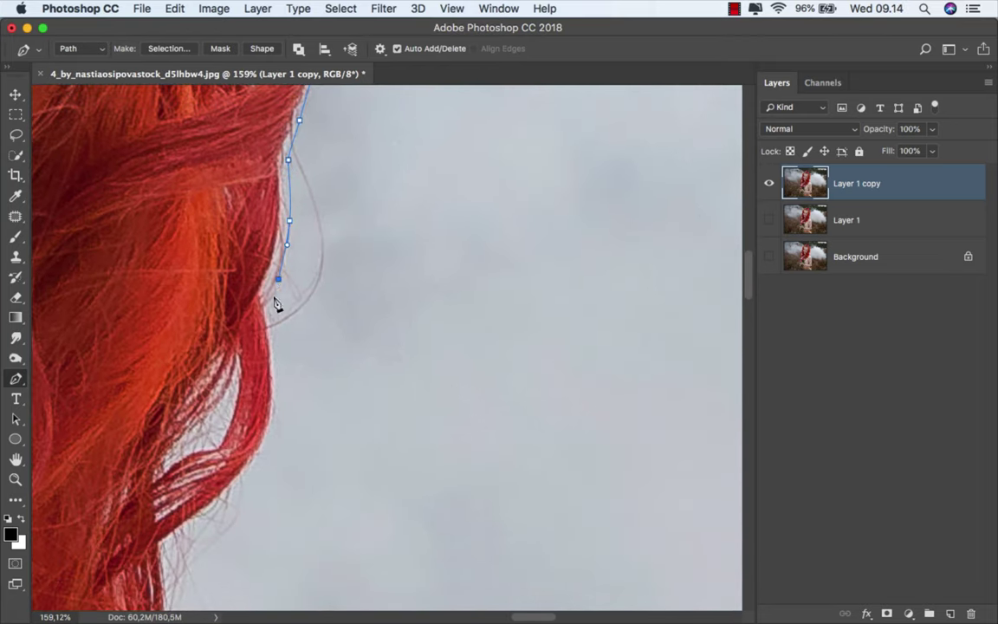
click(272, 438)
drag(272, 439, 381, 263)
Continue tracing the hair edge down toward the shoulder.
click(277, 277)
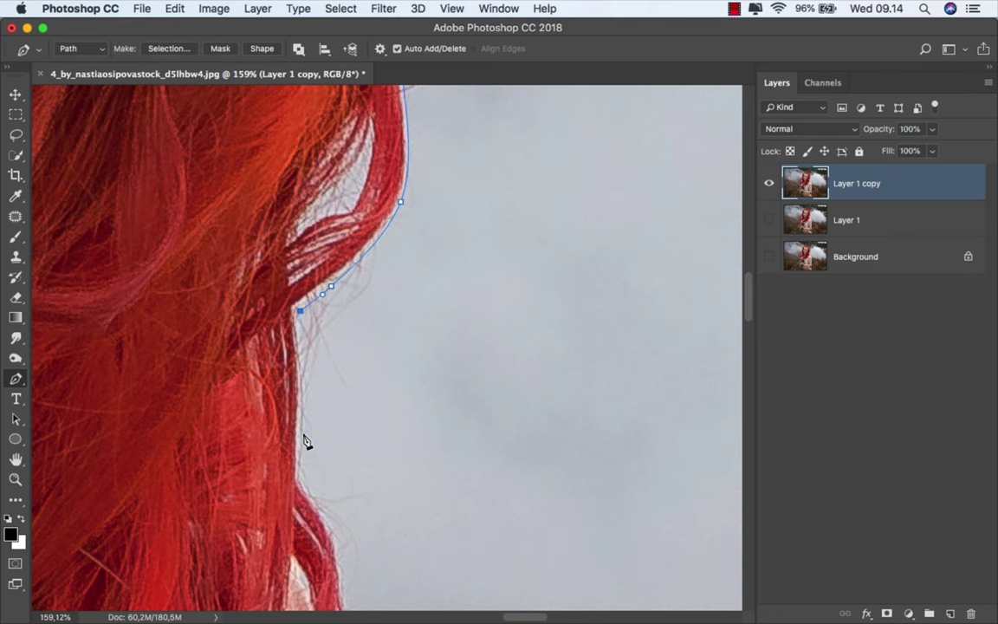
click(275, 413)
drag(294, 466, 358, 217)
click(363, 228)
click(366, 291)
click(357, 319)
click(352, 338)
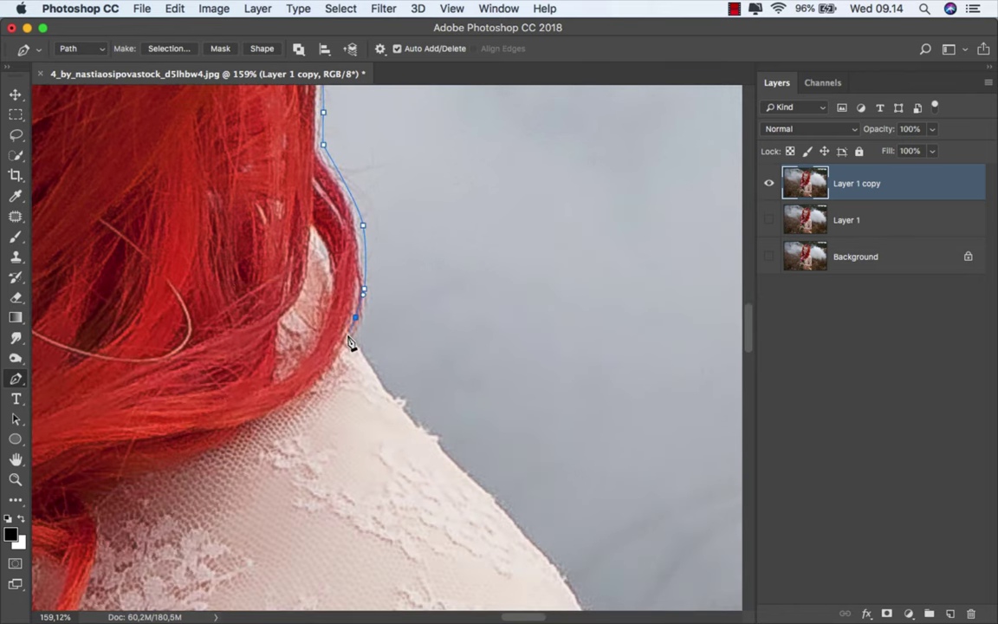
Add outline points along the upper shoulder edge.
scroll(352, 346, down, 3)
scroll(351, 346, right, 5)
click(219, 319)
click(293, 394)
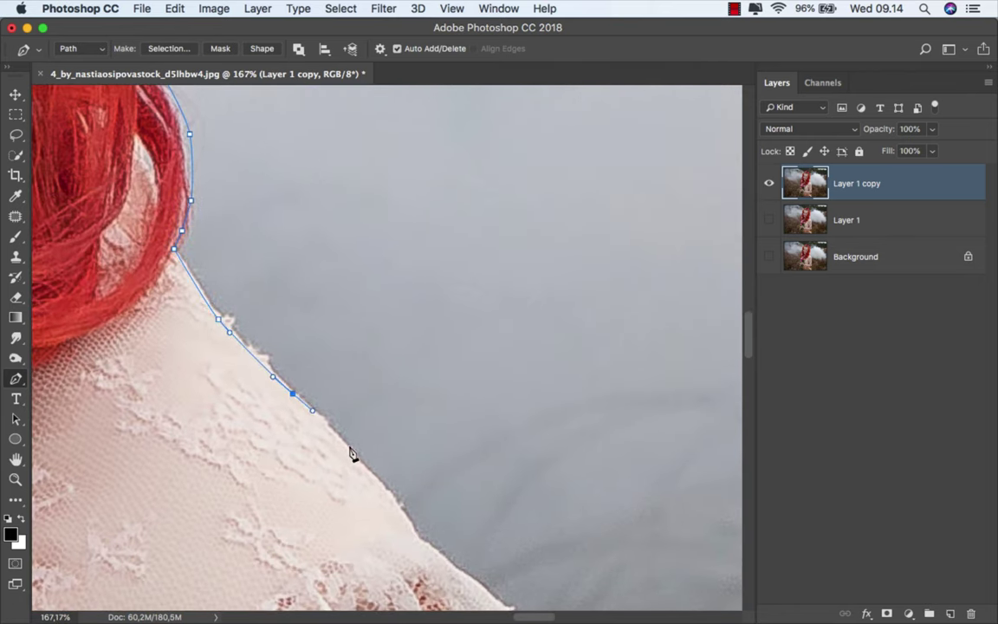
click(376, 482)
click(398, 506)
click(415, 526)
Trace the path down the lower shoulder edge.
drag(415, 537, 292, 403)
click(298, 409)
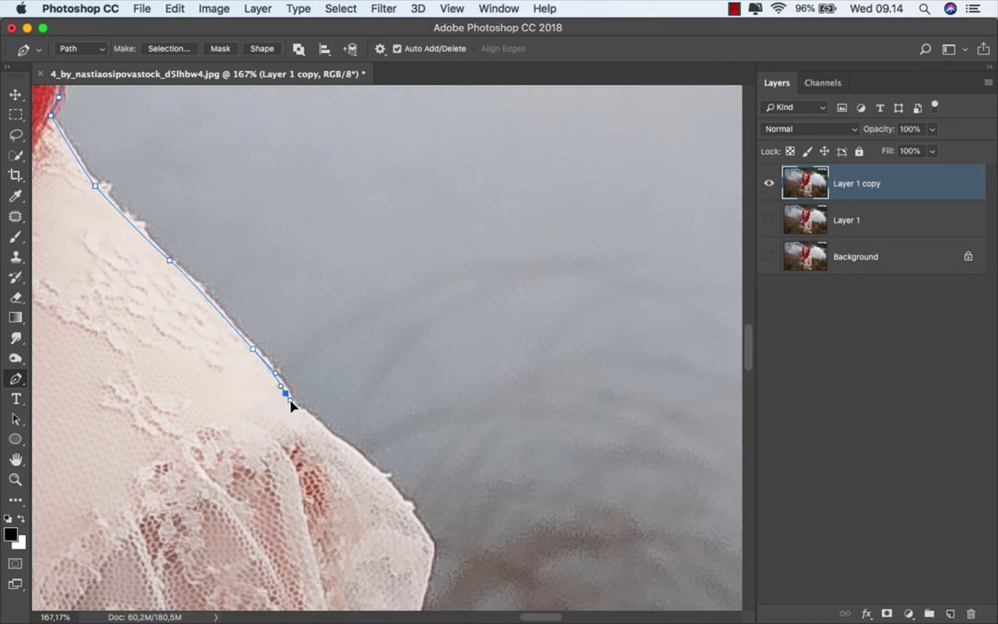
click(341, 439)
click(376, 468)
click(412, 508)
click(434, 545)
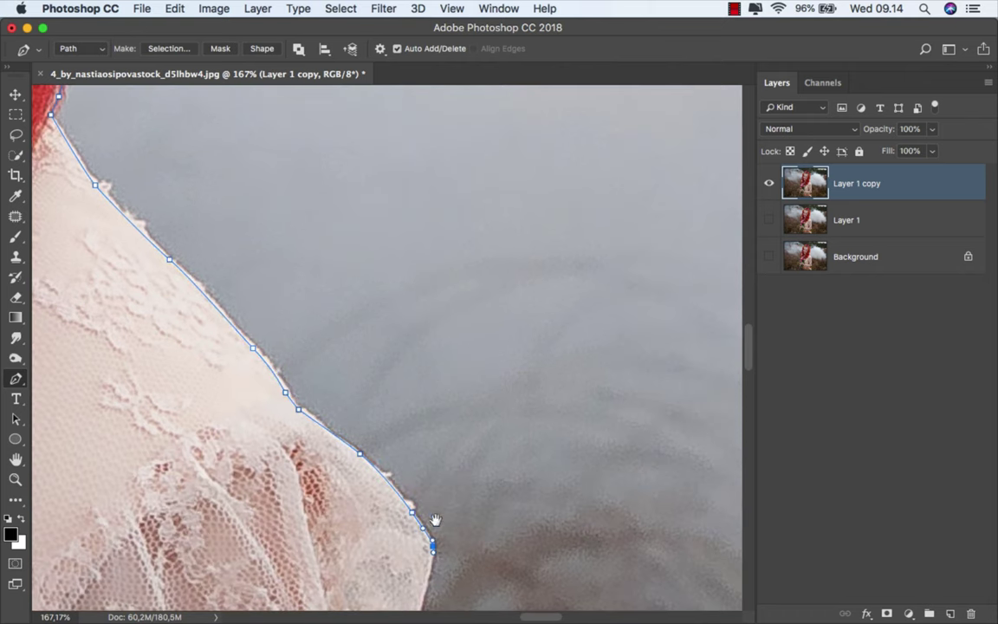
scroll(435, 407, down, 5)
Trace the path down the arm and the sleeve's outer edge.
click(435, 254)
click(425, 285)
click(413, 316)
click(398, 433)
click(396, 500)
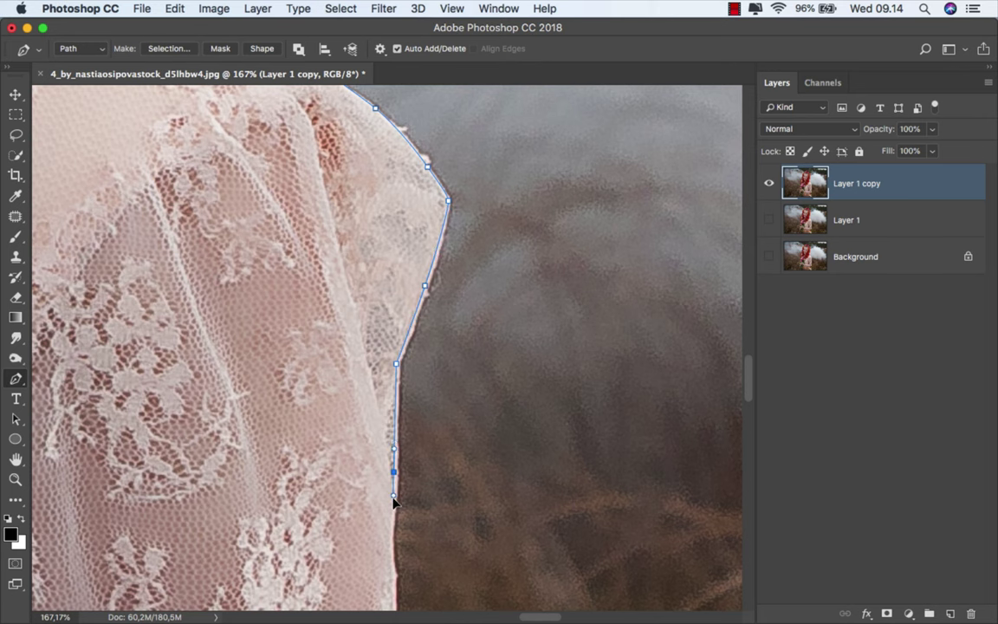
scroll(396, 500, down, 5)
click(351, 180)
click(350, 234)
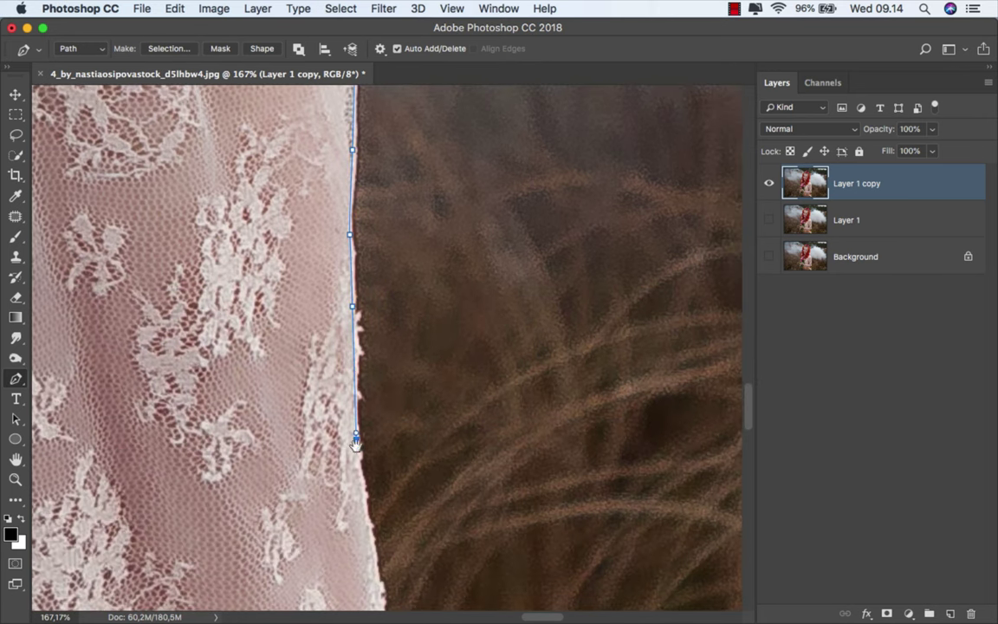
scroll(325, 251, down, 5)
Extend the outline further down the sleeve.
click(344, 308)
scroll(347, 362, up, 1)
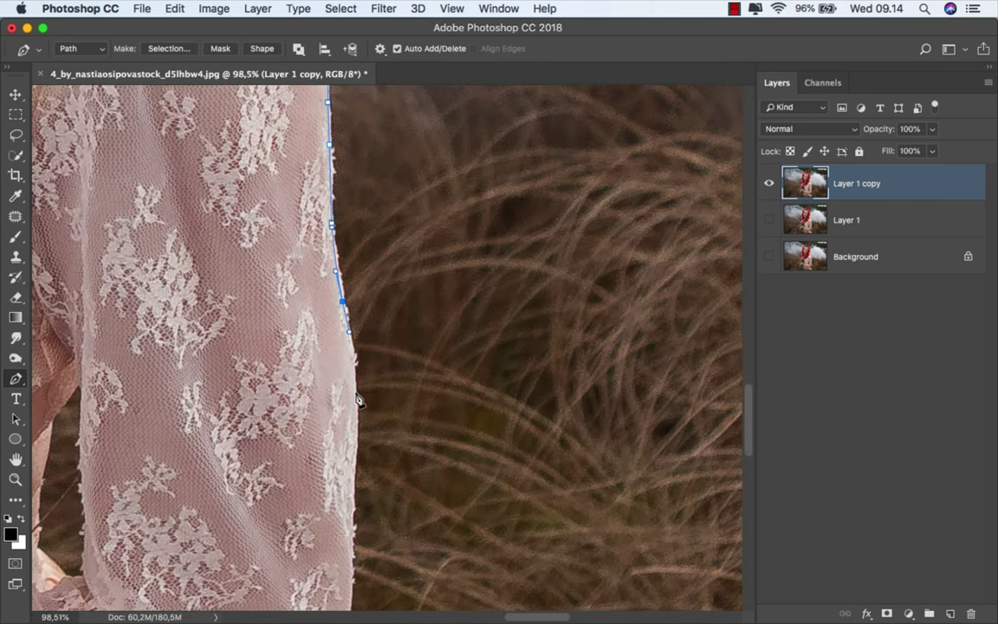
click(355, 407)
click(355, 437)
click(351, 511)
scroll(351, 519, down, 3)
click(357, 301)
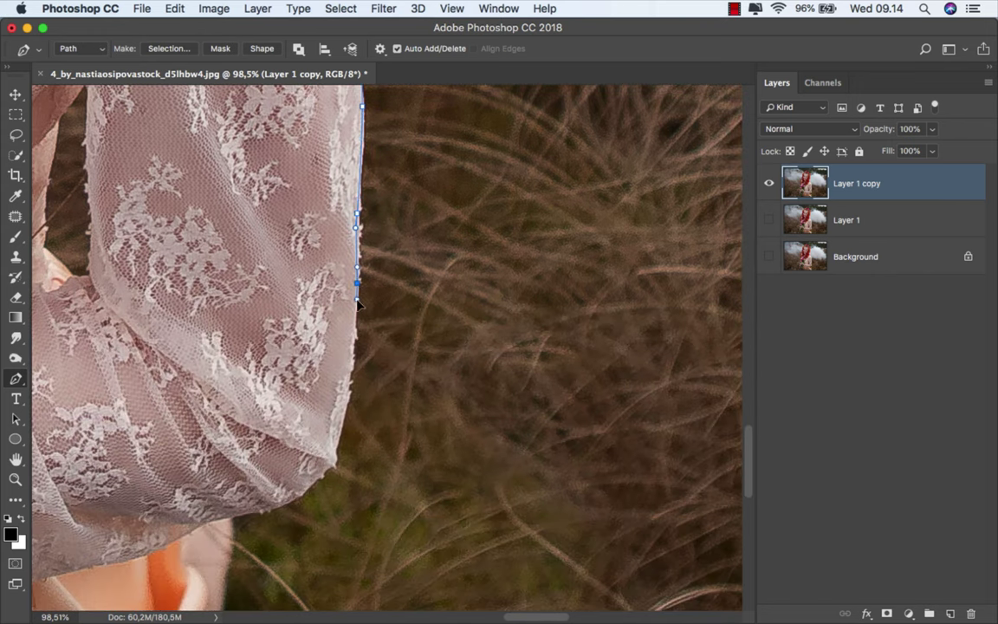
drag(348, 378, 343, 404)
Trace along the sleeve's bottom edge.
click(333, 442)
click(312, 467)
click(284, 490)
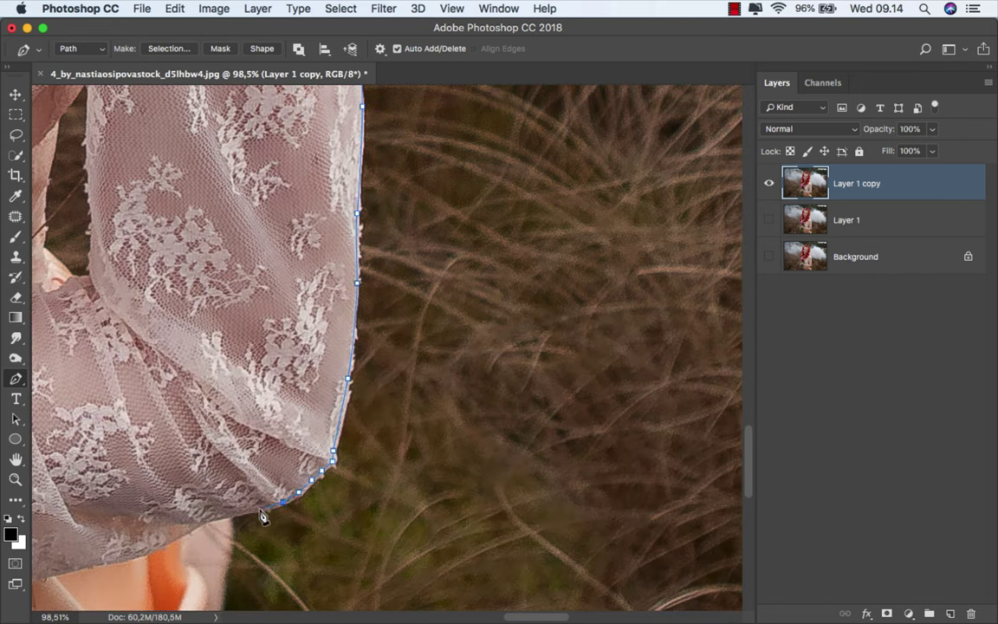
click(256, 498)
click(234, 504)
Trace around the collar tip and down its right edge.
mouse_move(234, 498)
mouse_down()
mouse_move(457, 201)
mouse_move(469, 140)
mouse_up()
drag(451, 275, 450, 287)
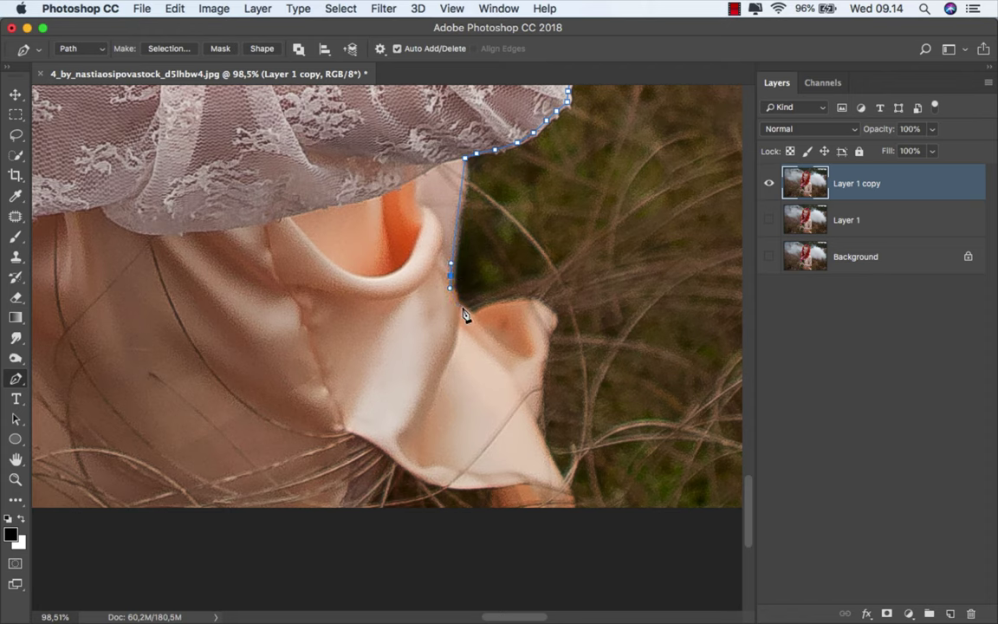
click(525, 302)
click(552, 319)
click(548, 340)
click(545, 362)
click(542, 387)
click(543, 427)
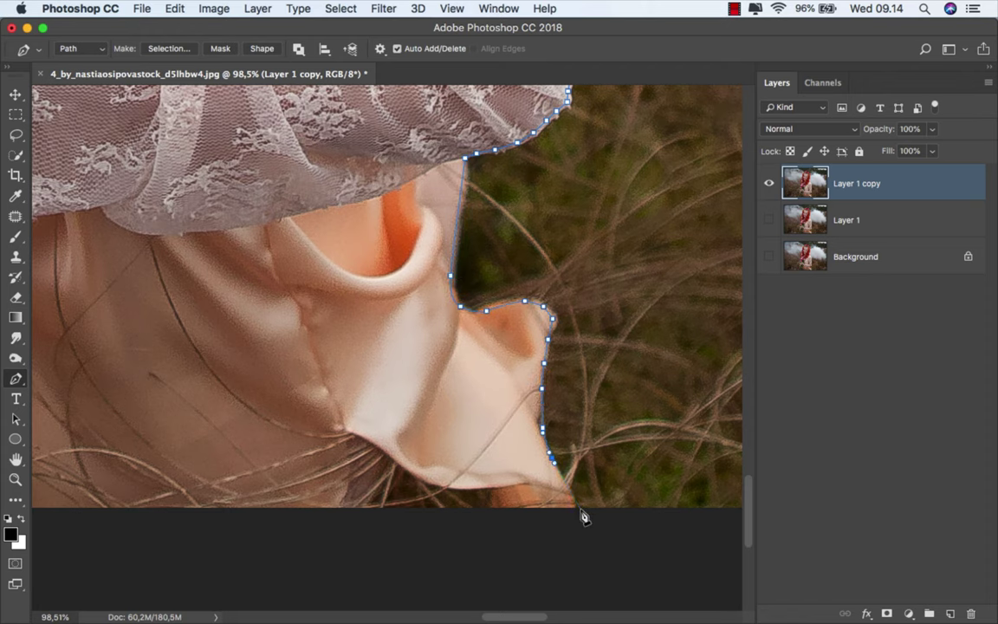
Run the path below the image bottom and close it at the starting anchor.
scroll(582, 517, down, 2)
scroll(582, 517, down, 5)
click(408, 508)
click(308, 484)
click(272, 452)
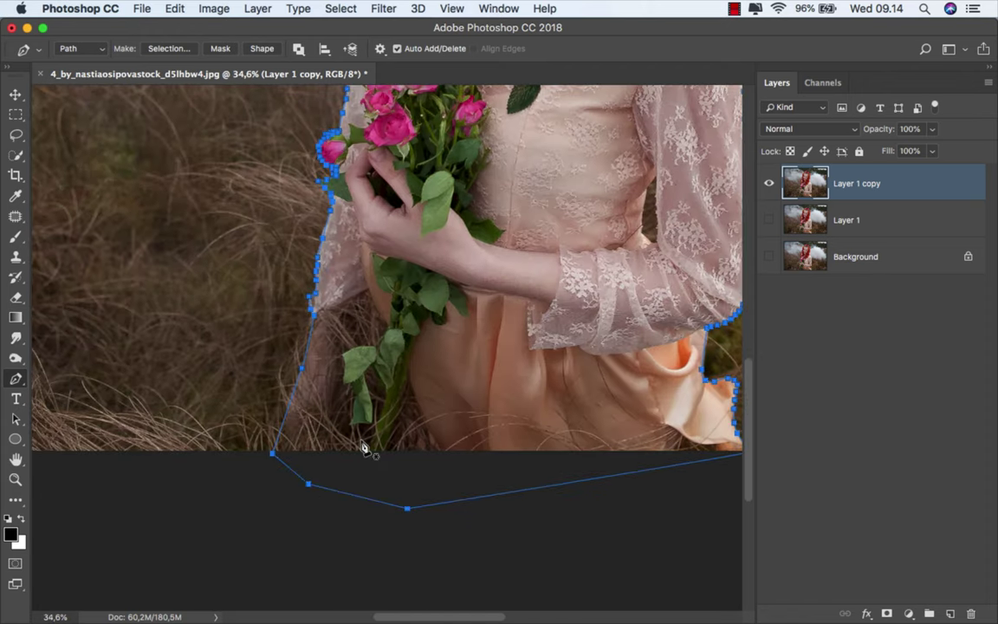
Outline and close the background gap between the hair strands.
scroll(364, 448, down, 1)
scroll(392, 101, up, 5)
scroll(379, 251, up, 4)
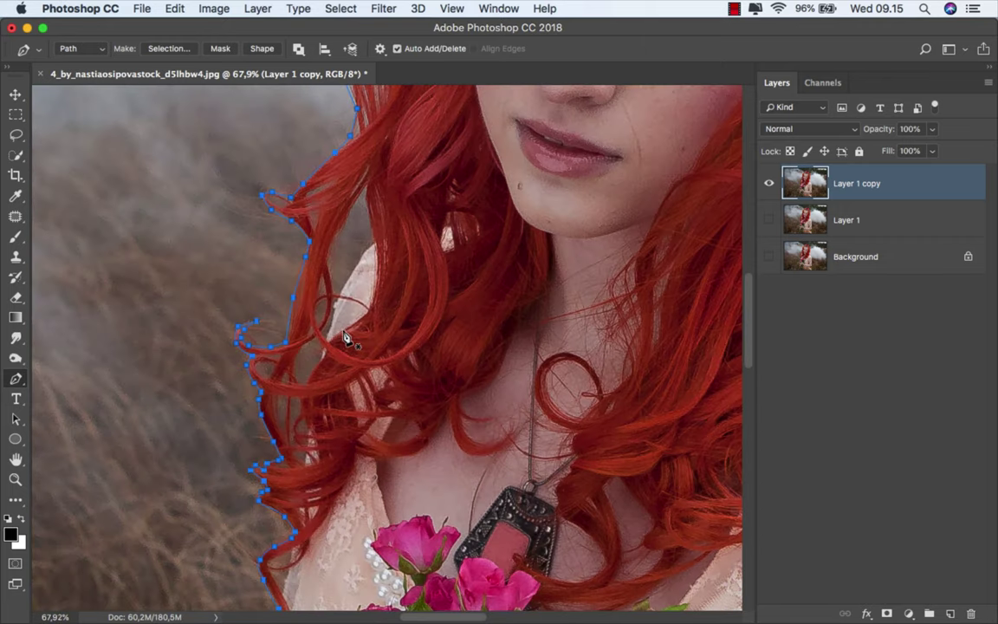
scroll(378, 251, up, 5)
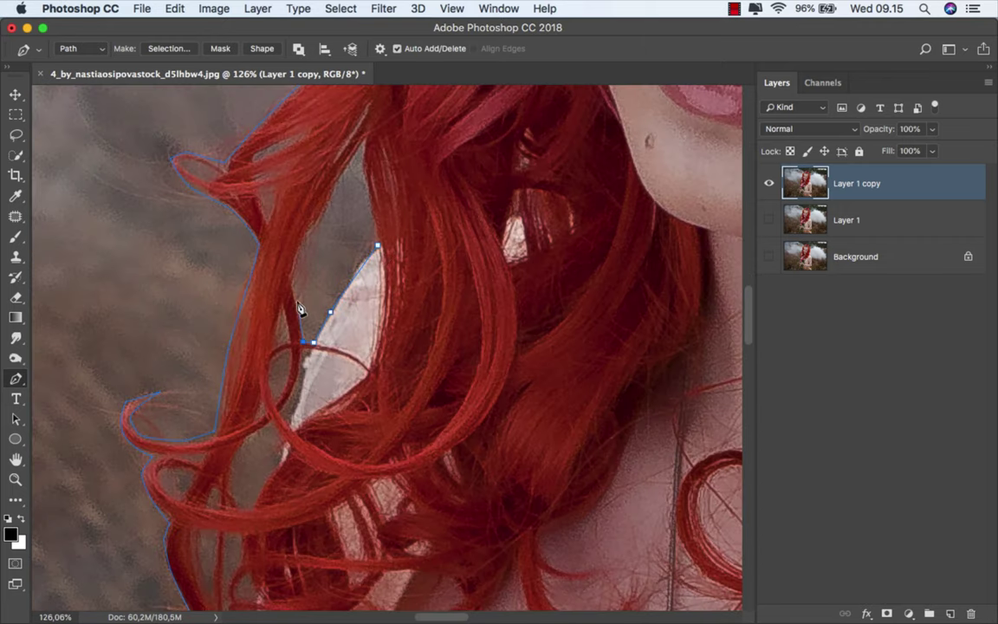
click(323, 211)
click(333, 184)
click(344, 169)
click(364, 140)
click(378, 246)
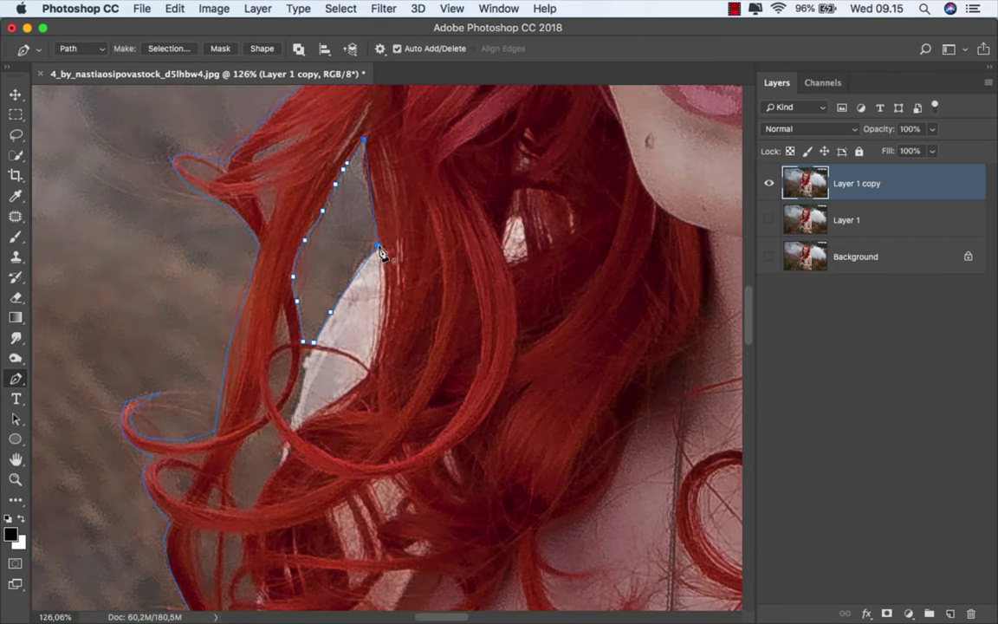
Trace a new path around the hair loop's edge.
click(312, 346)
drag(290, 420, 293, 426)
click(268, 418)
click(285, 447)
click(267, 479)
click(249, 511)
click(222, 485)
scroll(299, 347, down, 5)
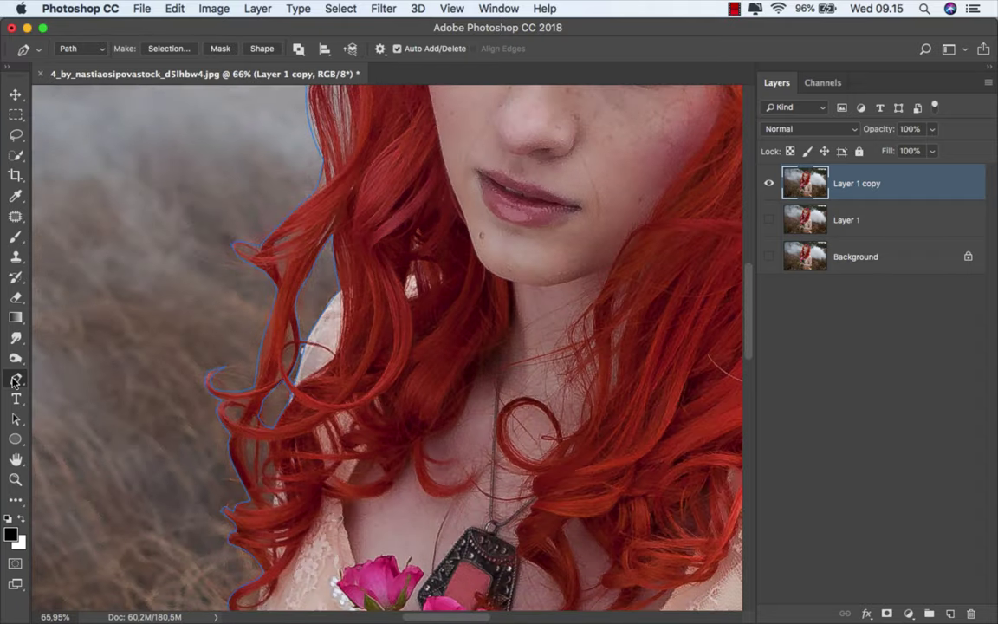
scroll(299, 363, down, 3)
scroll(562, 419, up, 6)
click(544, 372)
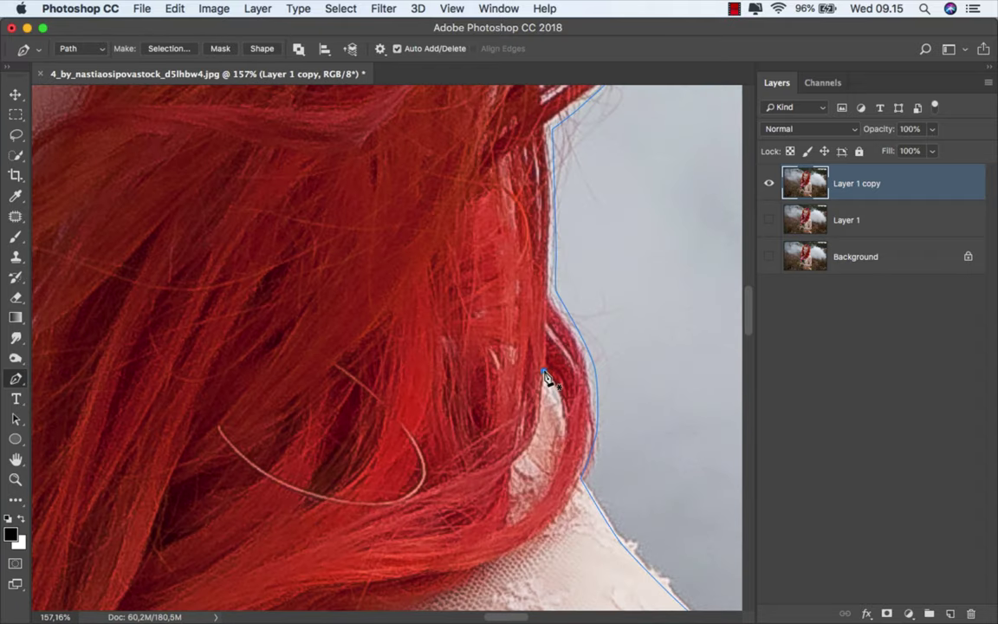
scroll(544, 382, down, 4)
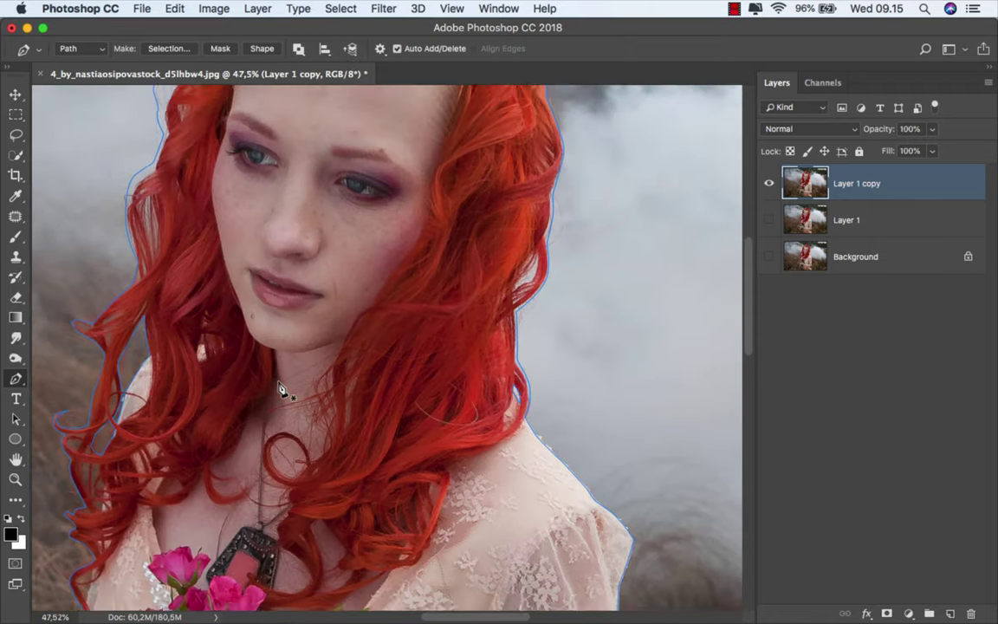
scroll(286, 381, down, 3)
scroll(307, 386, down, 2)
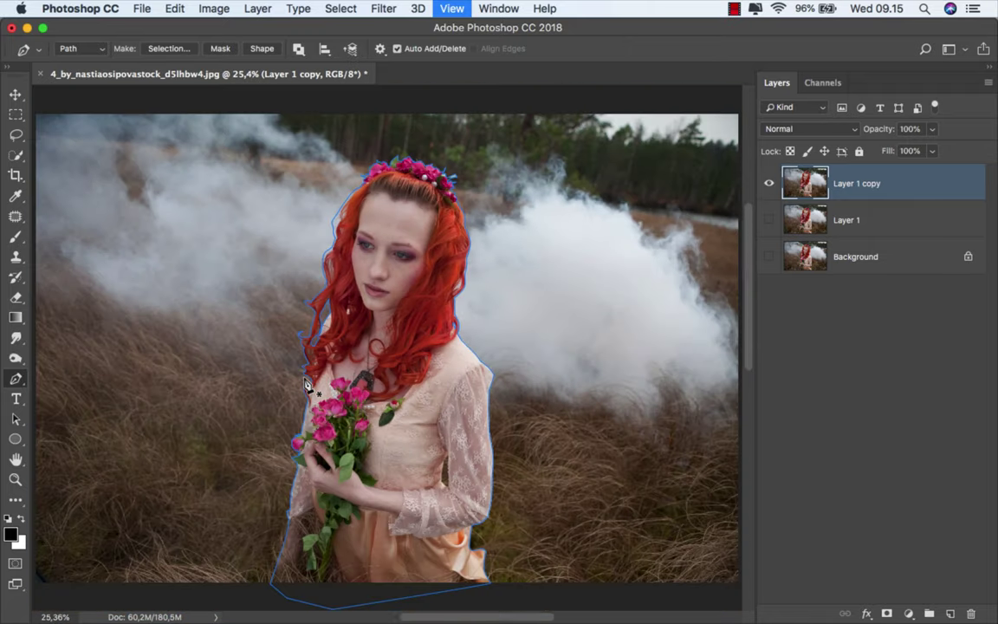
Convert the path to a 0.3 px feathered selection and mask Layer 1 copy with it.
right_click(404, 246)
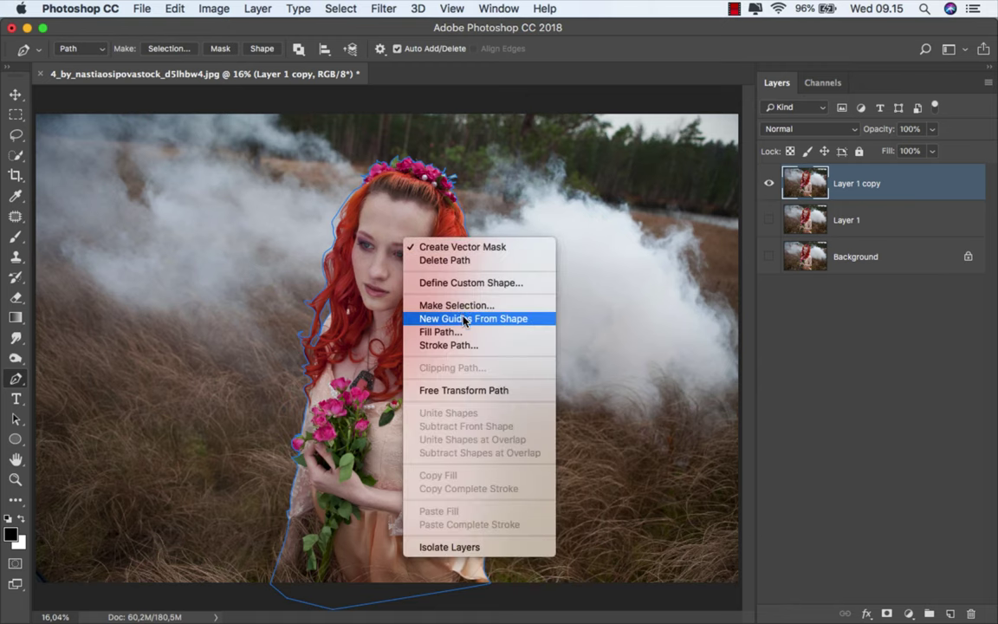
click(492, 306)
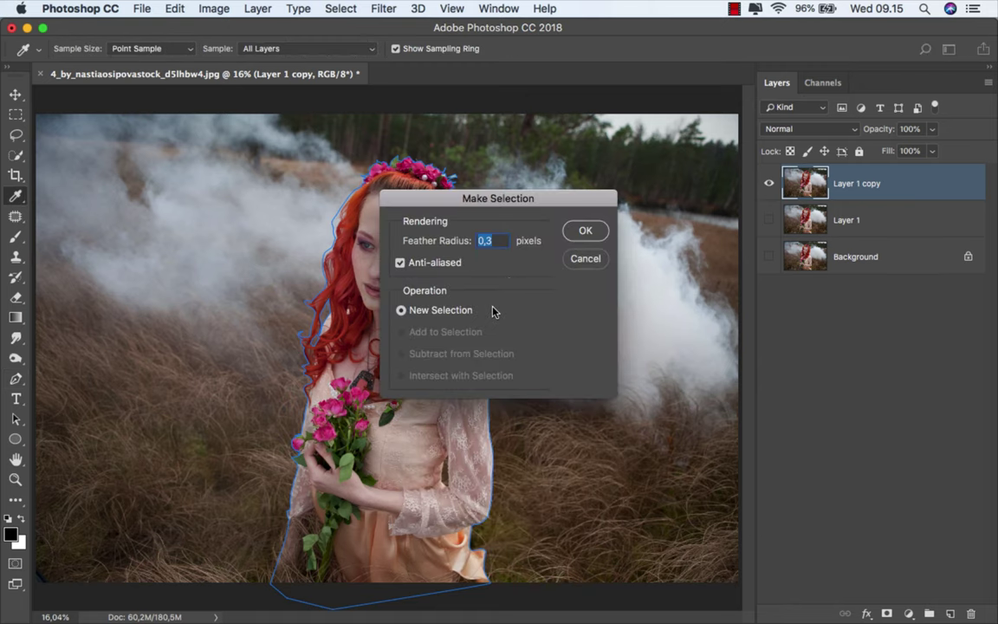
click(574, 234)
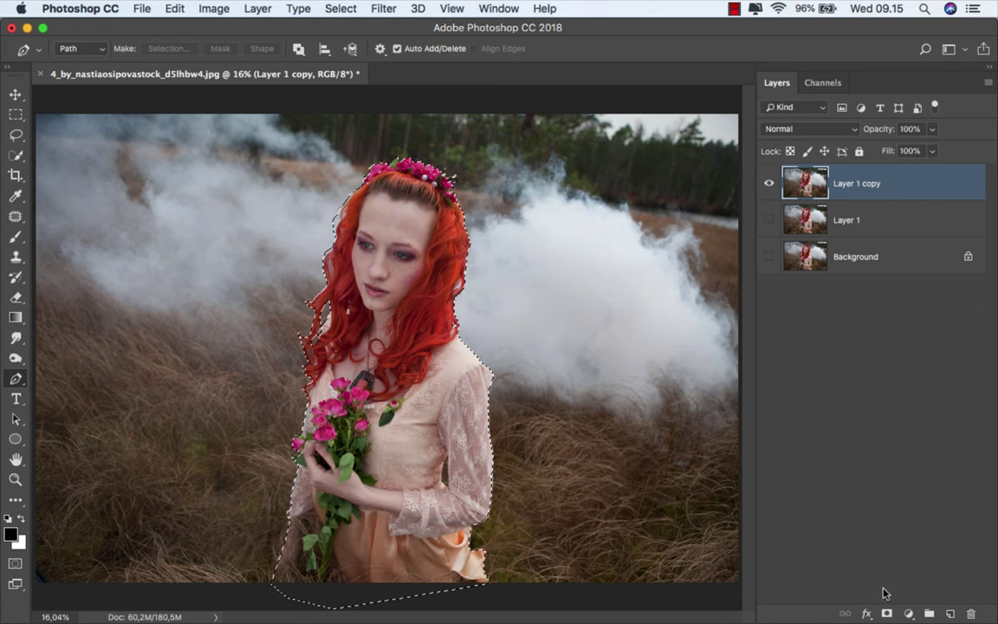
click(886, 613)
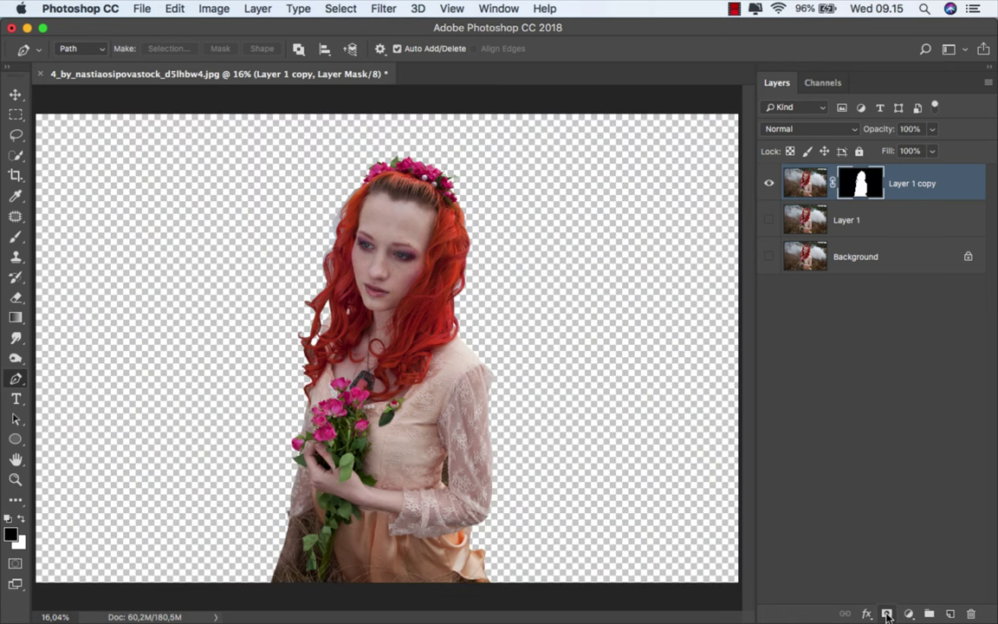
right_click(856, 191)
Enter Select and Mask, set the refine brush size, and zoom into the head.
click(790, 298)
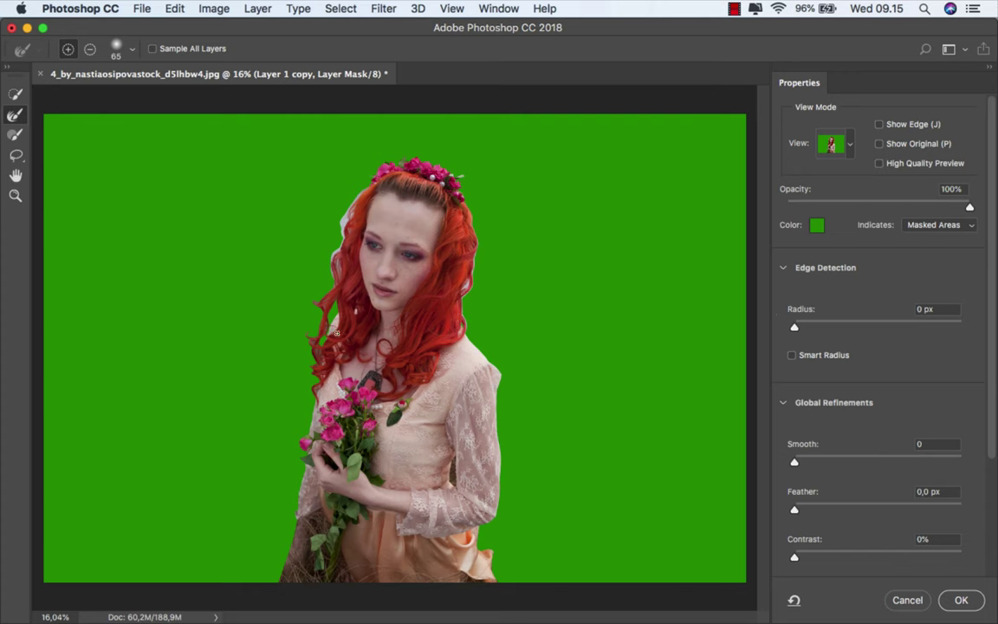
scroll(332, 305, up, 5)
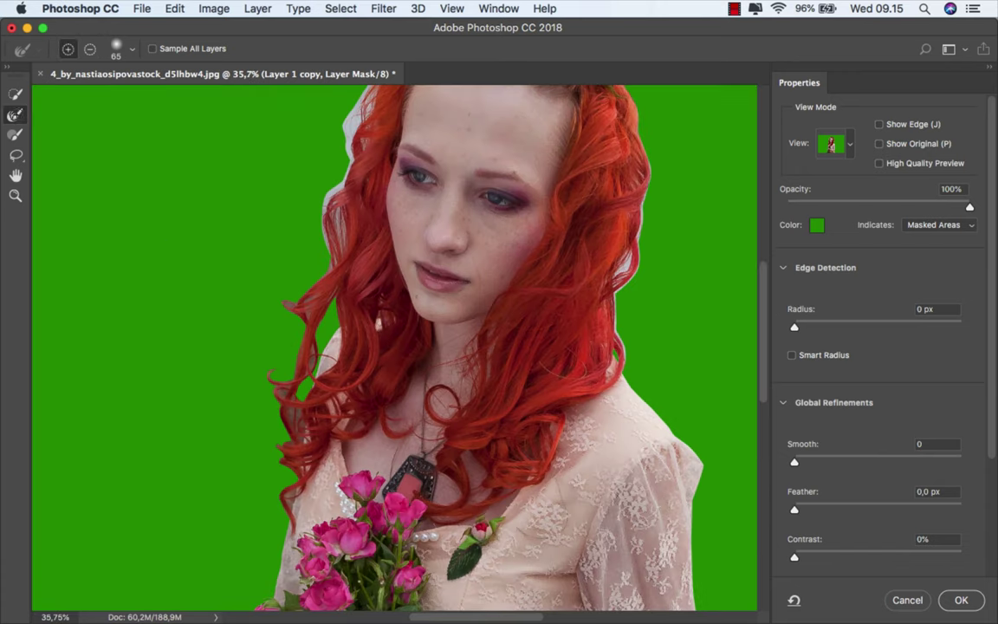
right_click(202, 172)
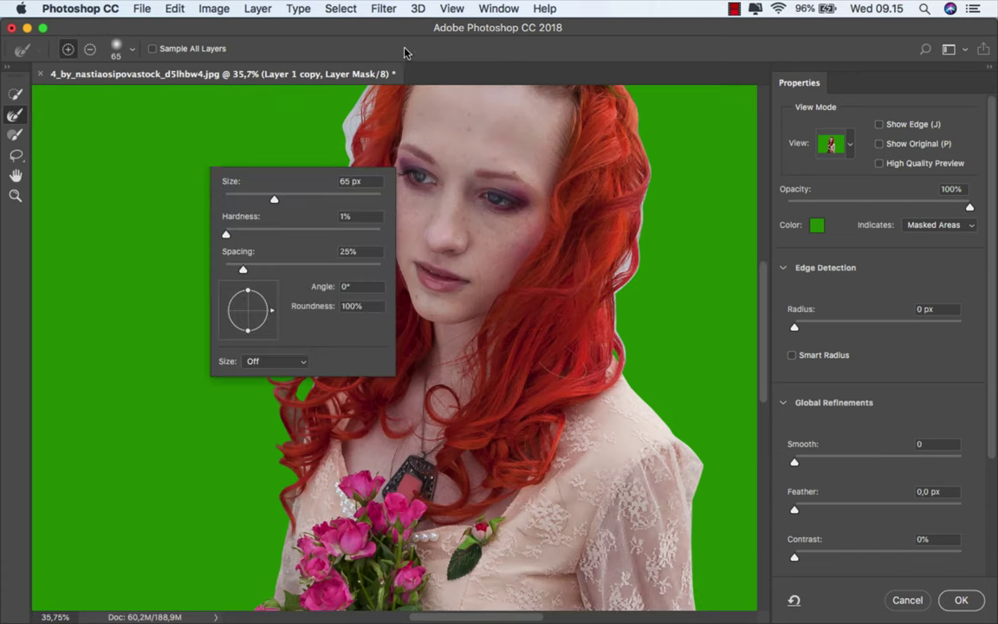
click(368, 49)
scroll(375, 181, up, 2)
scroll(375, 181, up, 2)
scroll(359, 211, up, 3)
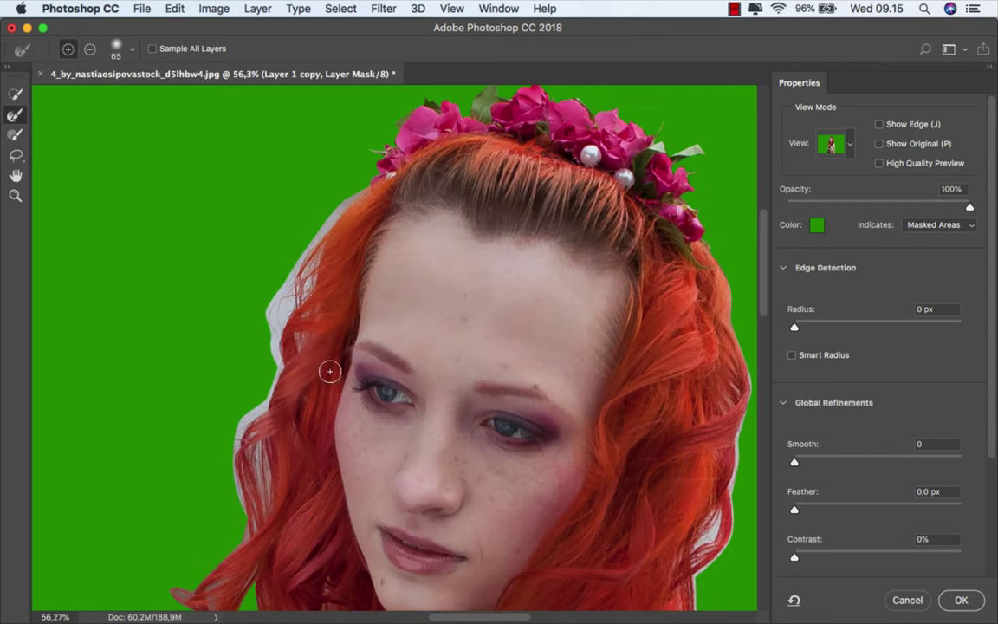
scroll(333, 364, up, 1)
scroll(355, 188, up, 2)
scroll(355, 188, up, 1)
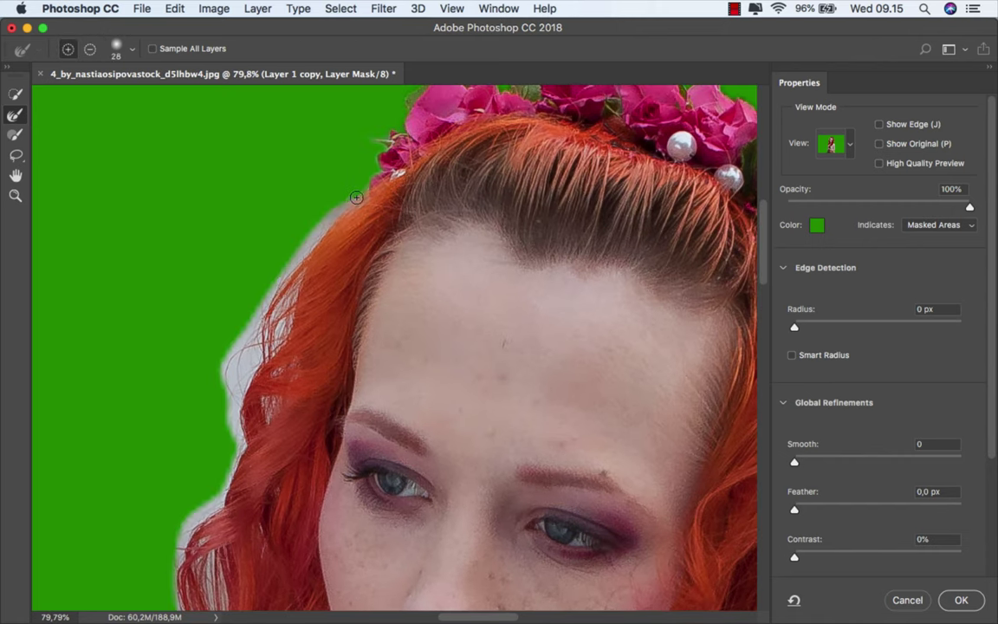
Brush away the grey halo on the left hair edge and the gap between strands.
drag(328, 175, 273, 345)
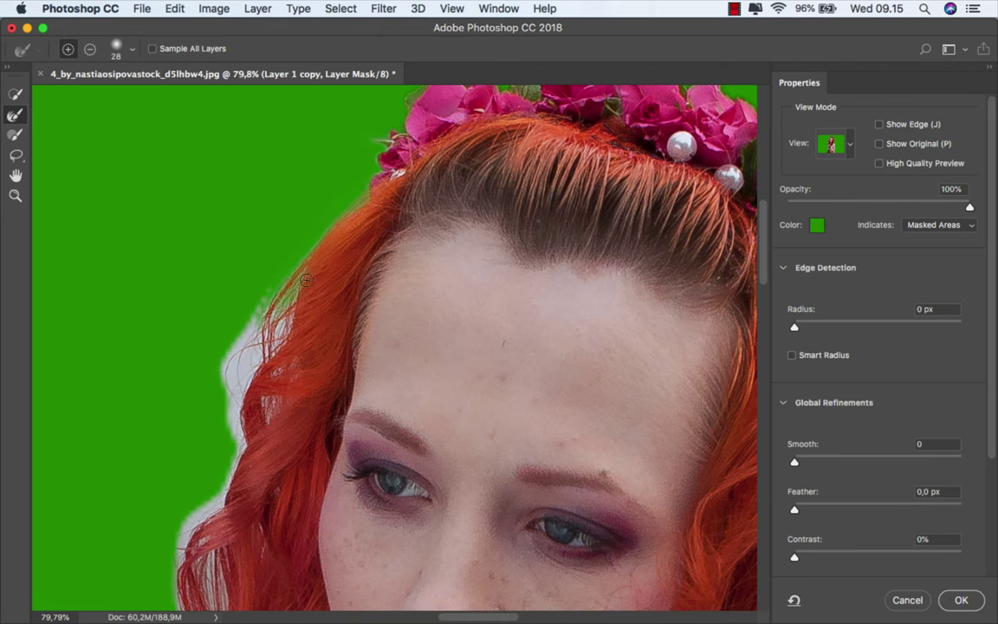
mouse_move(237, 349)
mouse_down()
mouse_move(234, 414)
mouse_move(275, 415)
mouse_up()
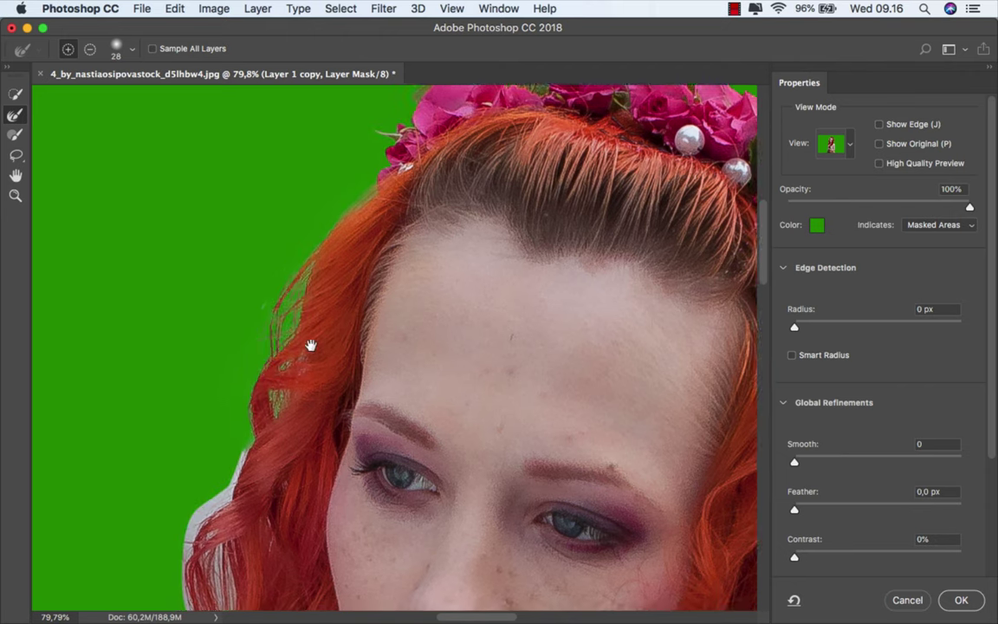
scroll(311, 345, down, 5)
scroll(312, 344, left, 3)
scroll(320, 345, down, 5)
scroll(319, 345, left, 2)
key(bracketright)
key(bracketright)
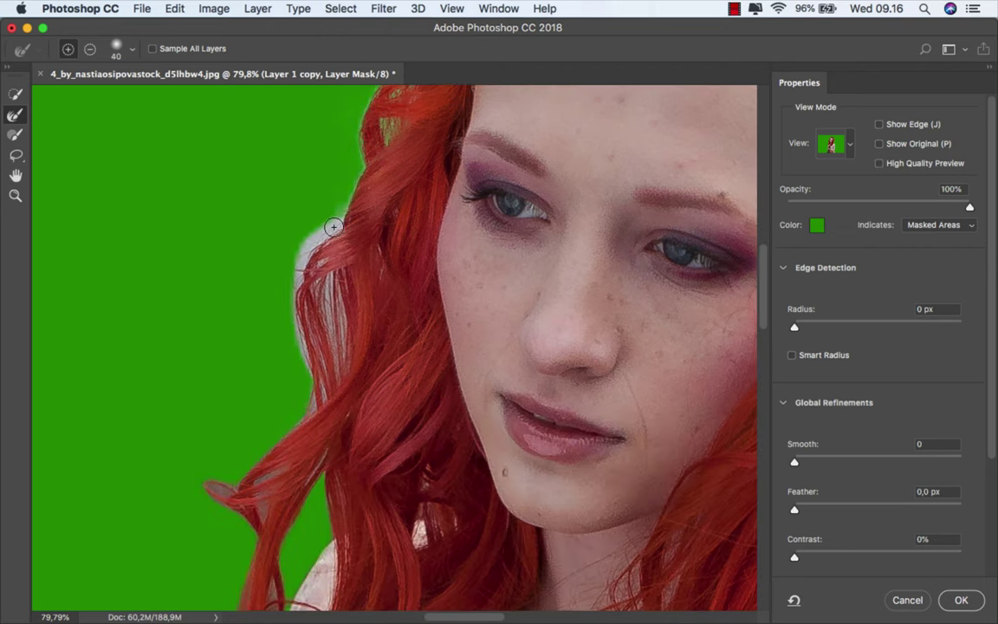
drag(324, 282, 324, 276)
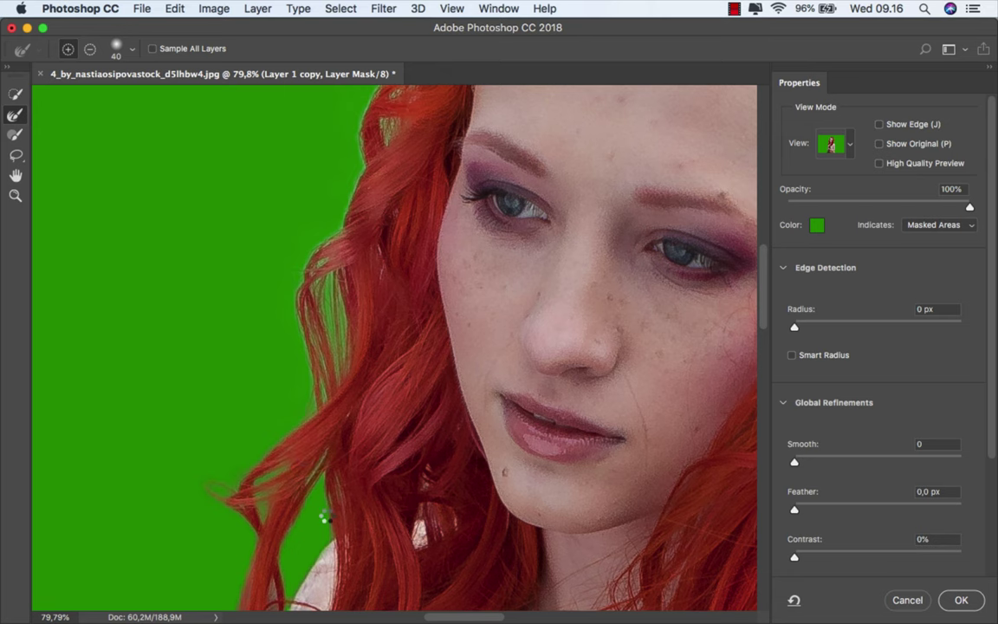
Refine the hair strands beside the neck and the wisps near the roses.
scroll(381, 329, down, 3)
scroll(374, 218, down, 5)
scroll(374, 219, left, 3)
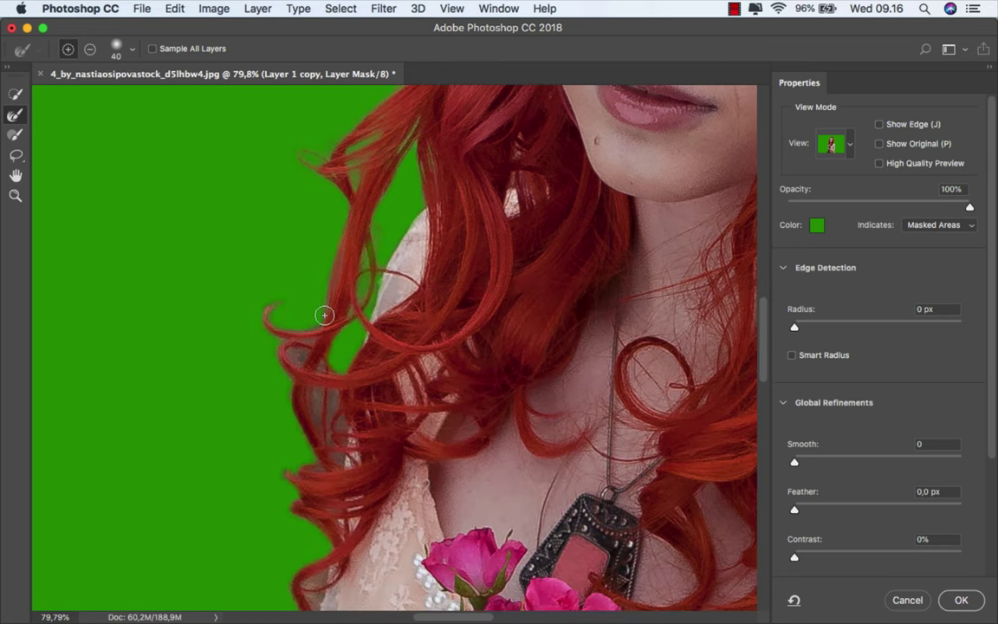
scroll(334, 294, up, 1)
mouse_move(323, 301)
mouse_down()
mouse_move(266, 329)
mouse_move(351, 329)
mouse_up()
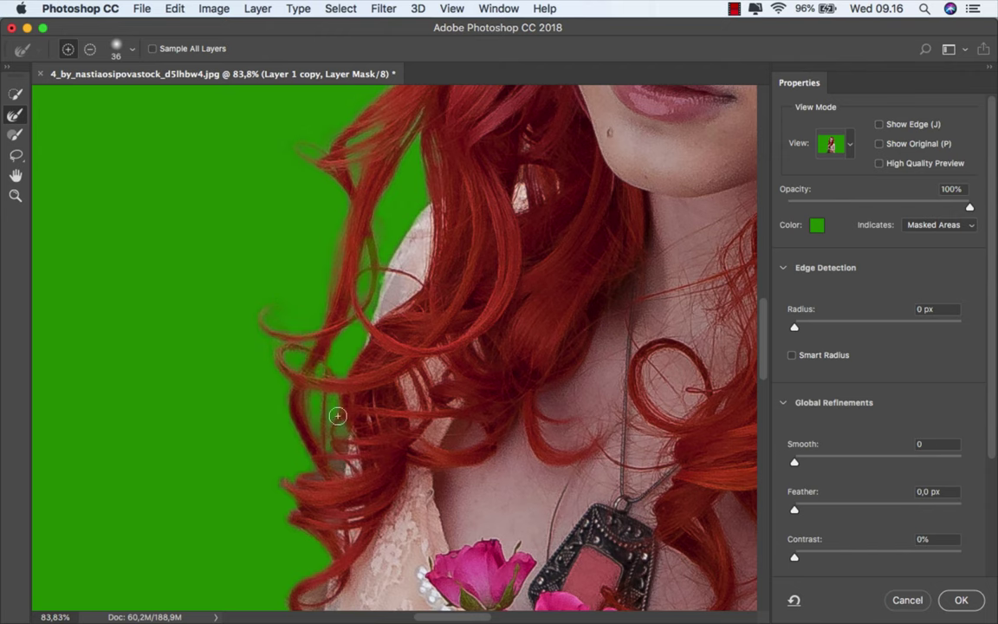
scroll(303, 347, down, 2)
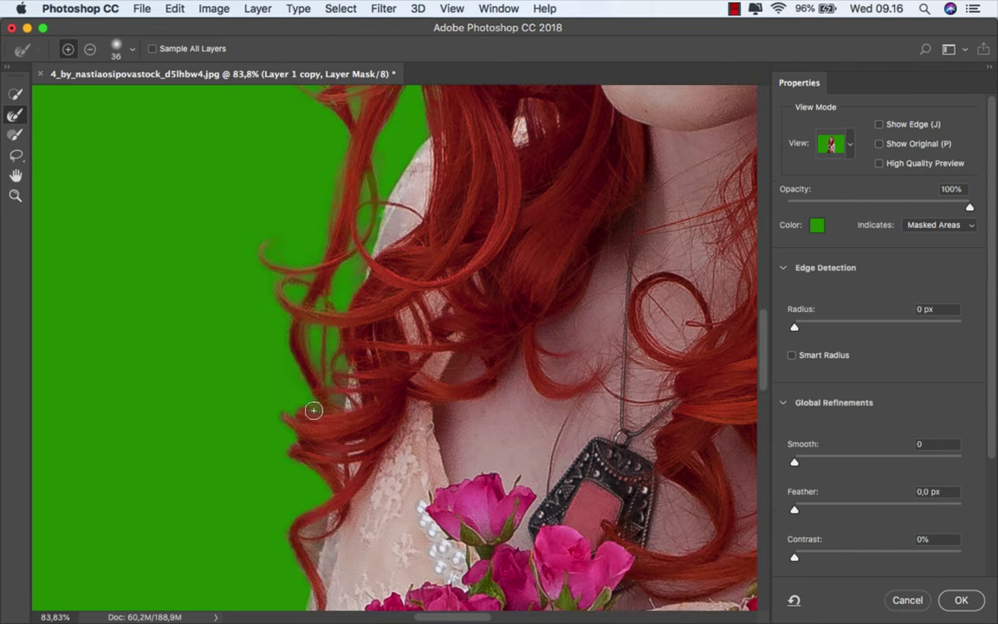
scroll(299, 398, down, 2)
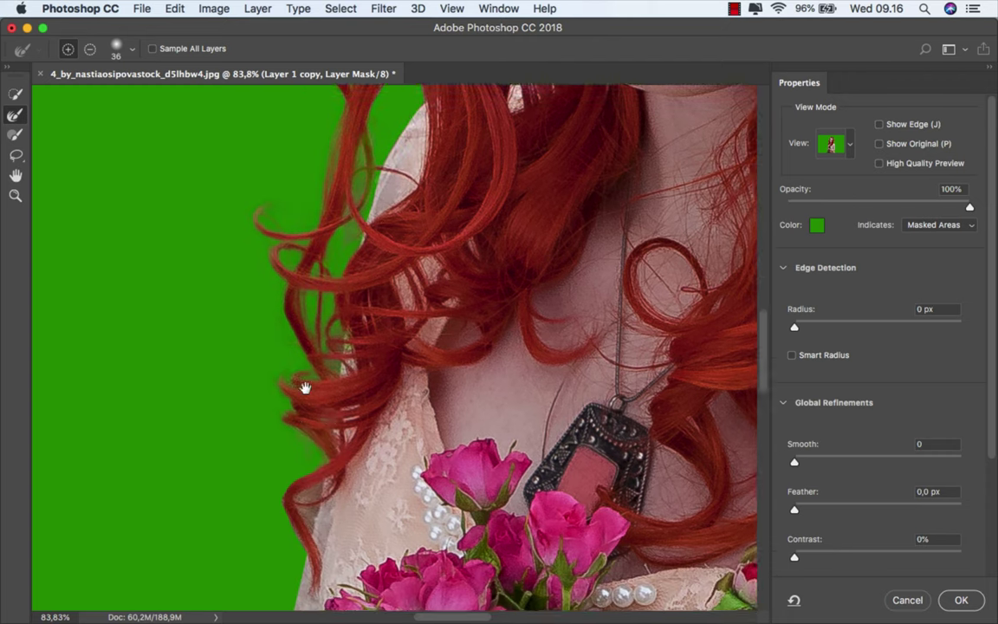
scroll(304, 355, down, 2)
drag(288, 402, 289, 407)
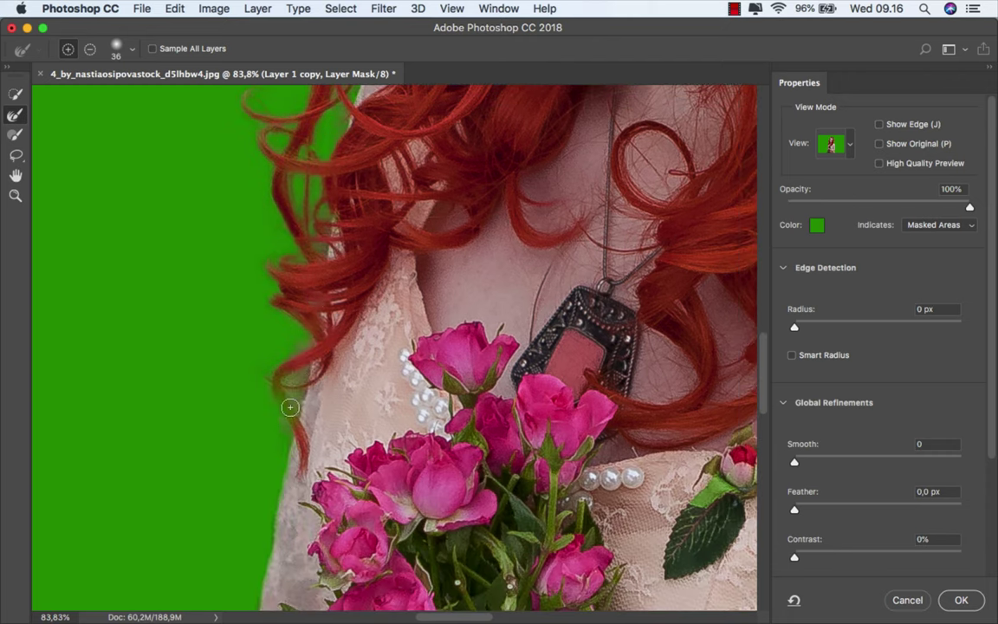
Refine the hair edge beside the flowers down to the lower hair.
scroll(278, 356, down, 5)
scroll(347, 260, up, 5)
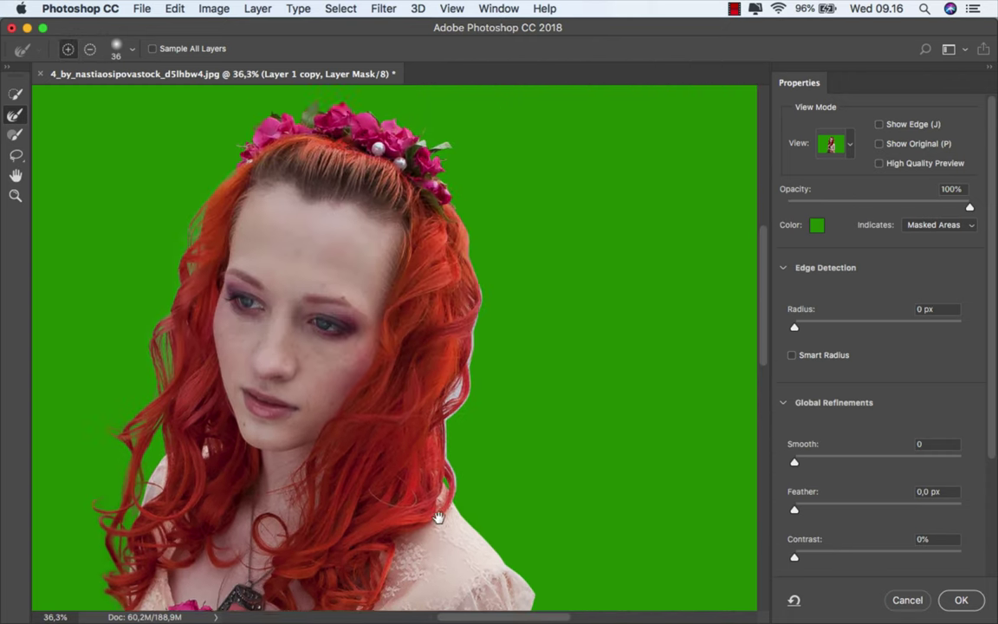
scroll(455, 212, up, 5)
drag(454, 212, 488, 508)
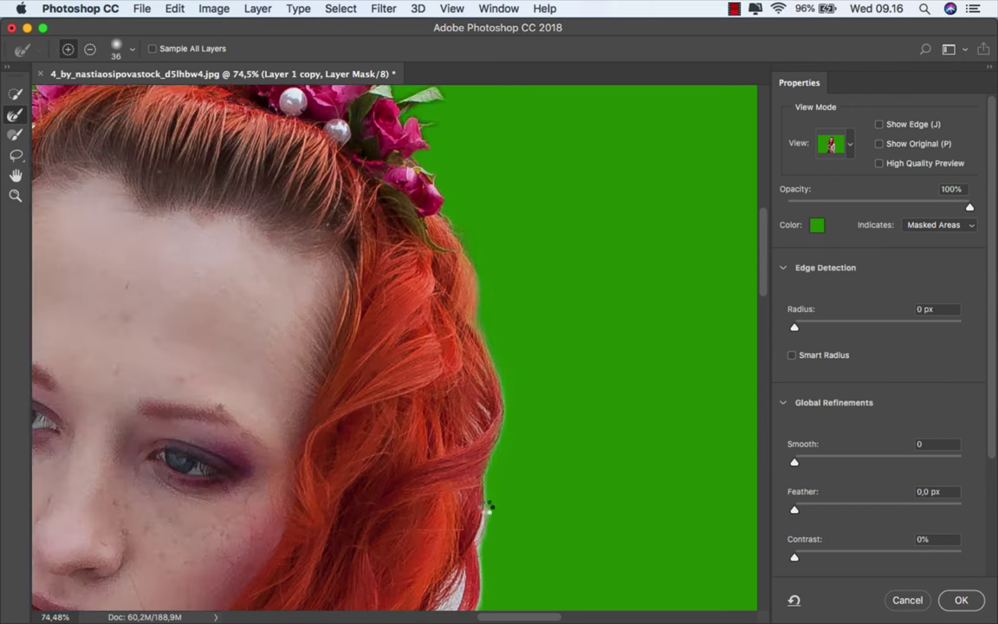
mouse_move(445, 435)
mouse_down()
mouse_move(358, 149)
mouse_move(339, 357)
mouse_move(359, 524)
mouse_up()
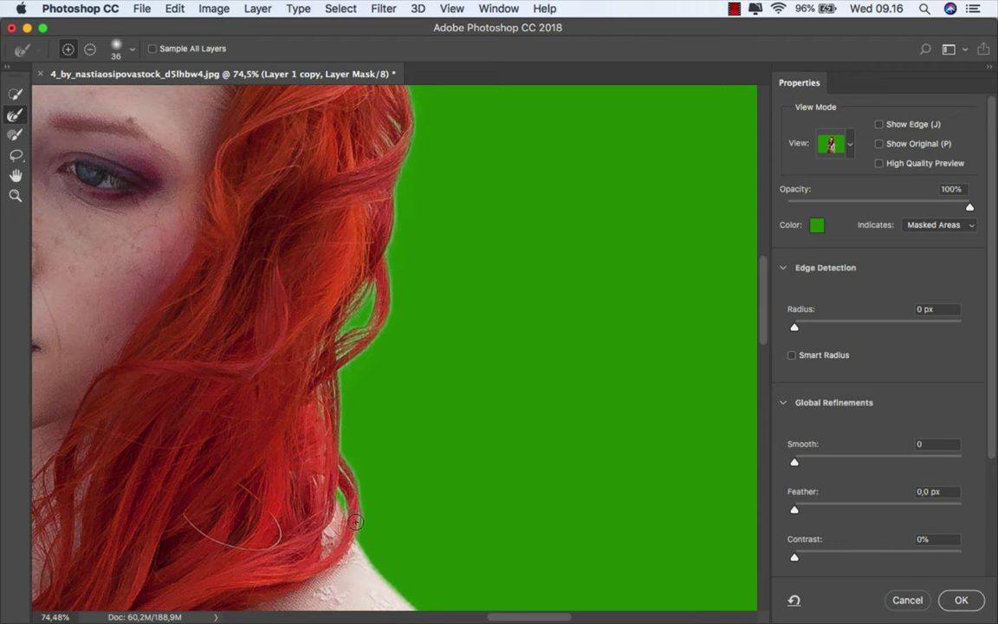
scroll(464, 397, down, 5)
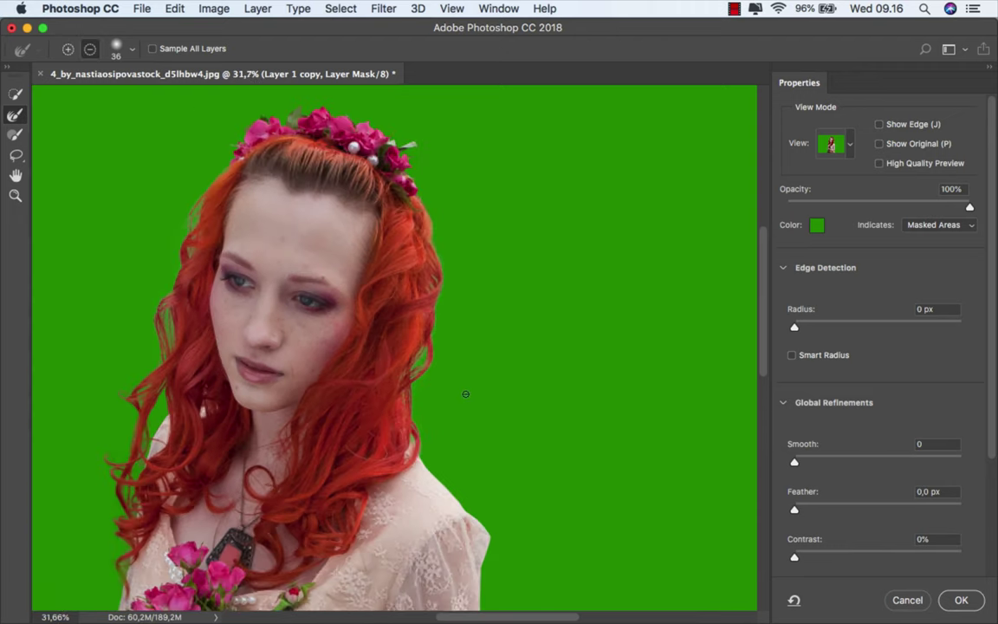
scroll(465, 395, down, 3)
scroll(465, 394, down, 5)
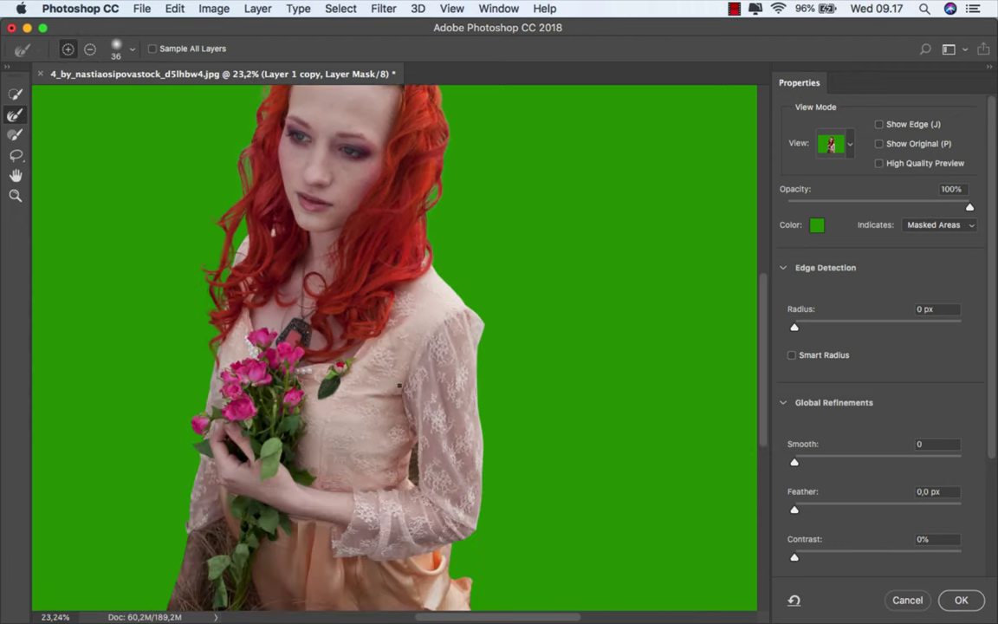
scroll(399, 385, down, 2)
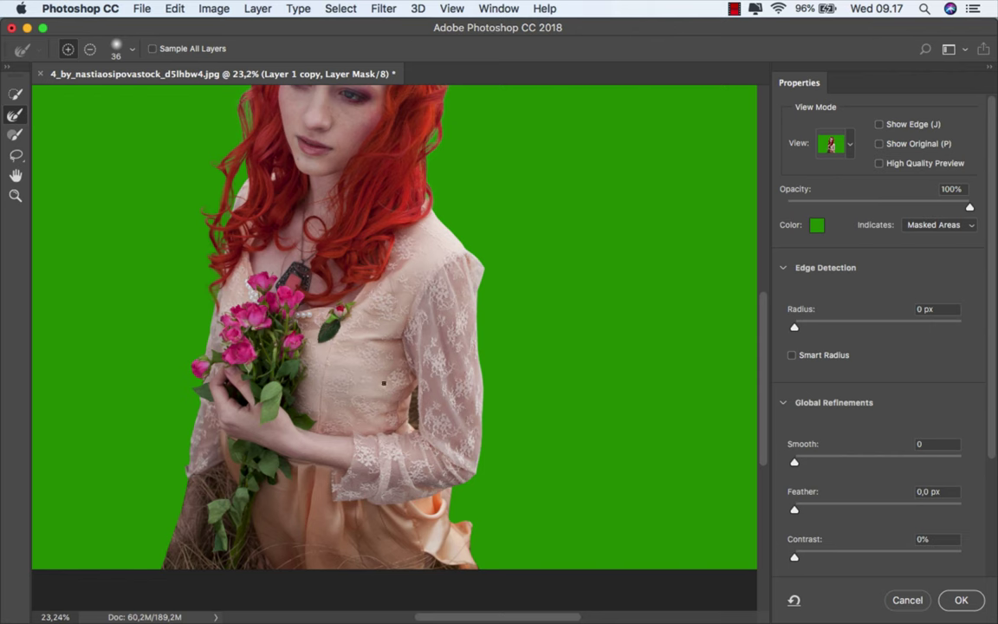
Accept the refined mask from Select and Mask and zoom in on the arm.
click(950, 600)
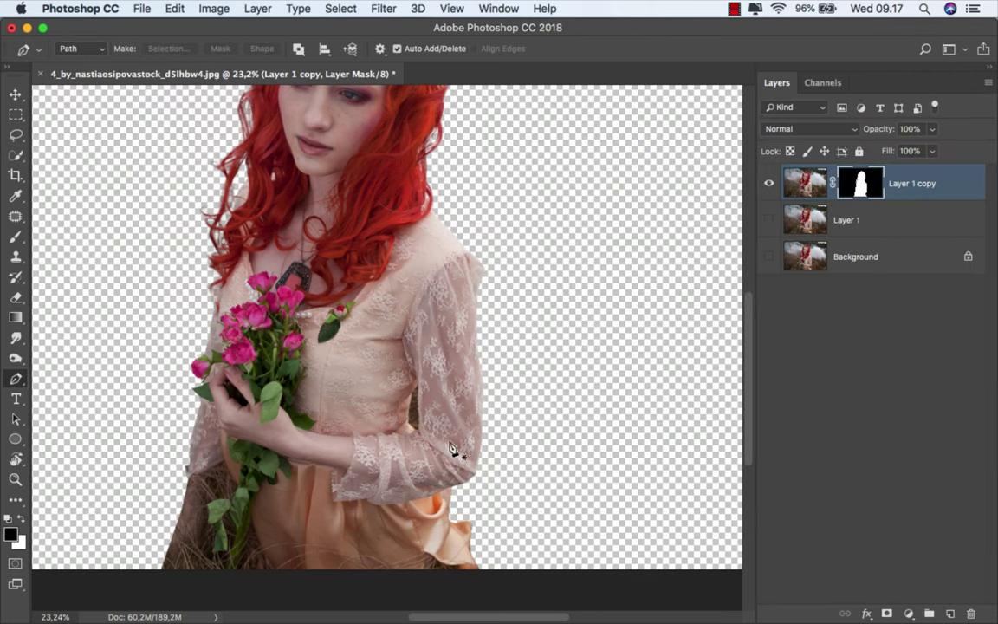
scroll(457, 457, up, 3)
scroll(430, 418, up, 2)
scroll(424, 421, up, 1)
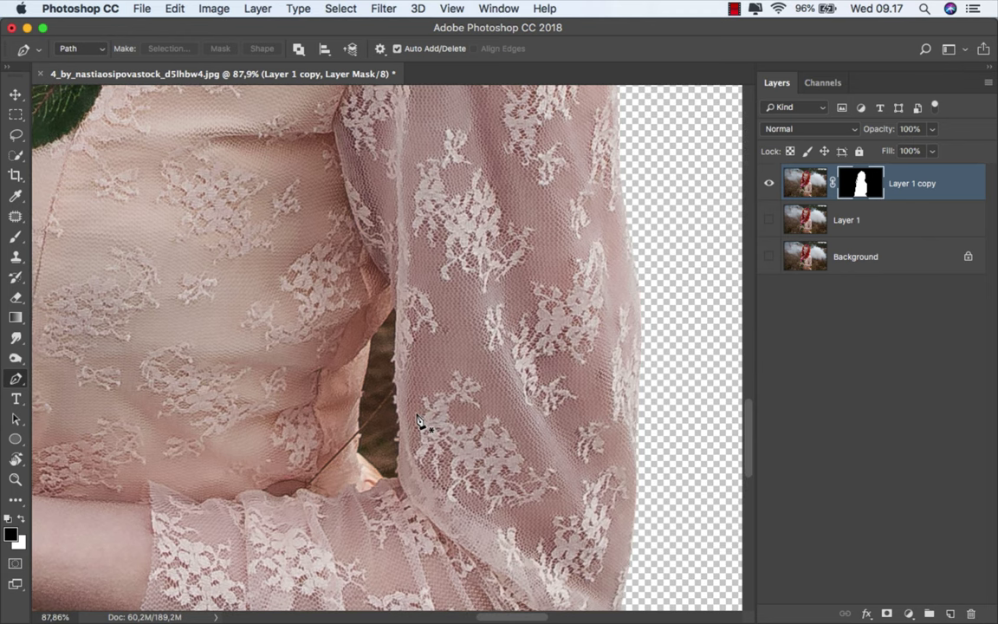
scroll(420, 424, up, 1)
scroll(389, 468, up, 1)
scroll(381, 485, up, 1)
Trace a closed Pen path around the gap between the woman's arm and body.
click(379, 479)
click(353, 449)
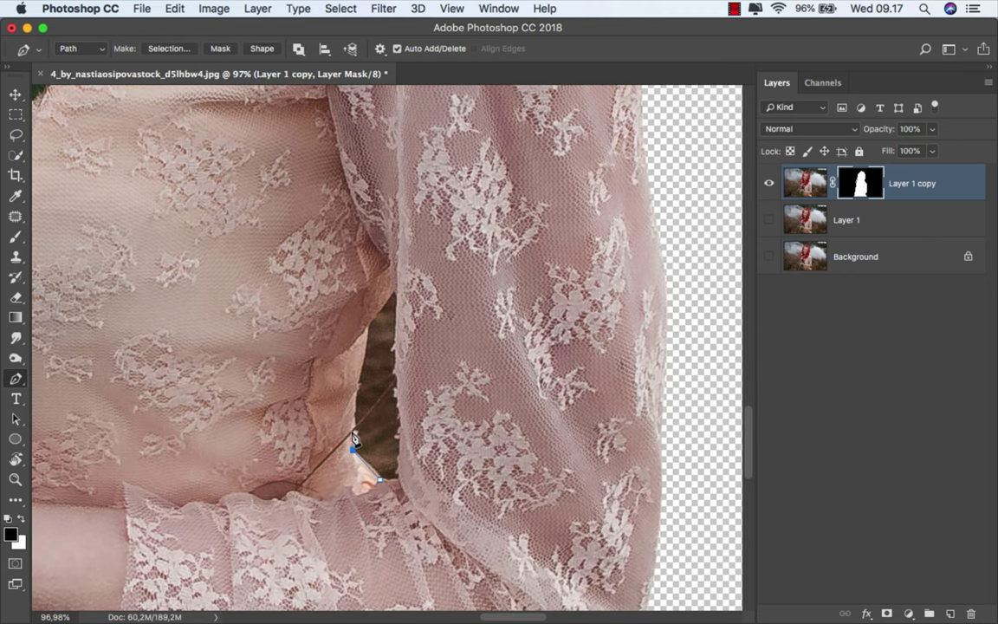
click(355, 395)
click(363, 357)
click(369, 321)
click(396, 291)
click(396, 315)
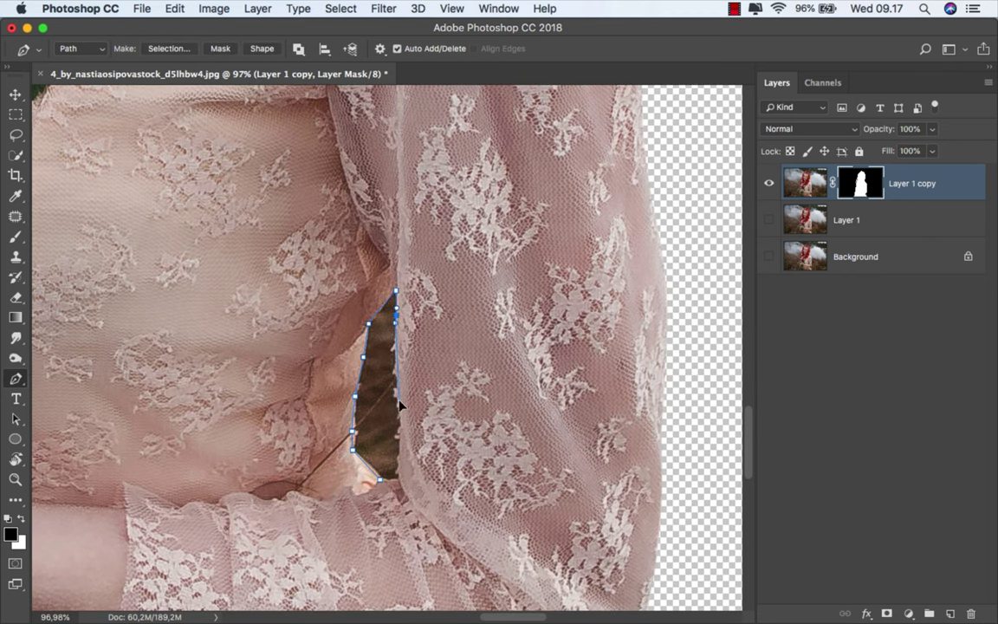
click(398, 399)
click(400, 451)
click(399, 477)
Turn the path into a selection and paint it out of the mask with a ~191 px brush.
right_click(375, 483)
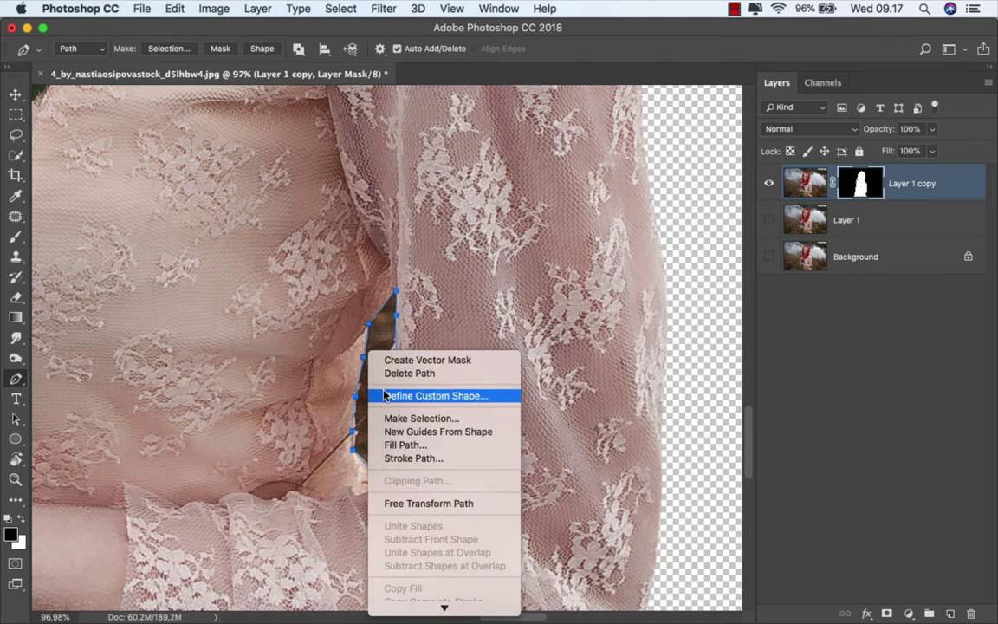
click(414, 417)
click(583, 231)
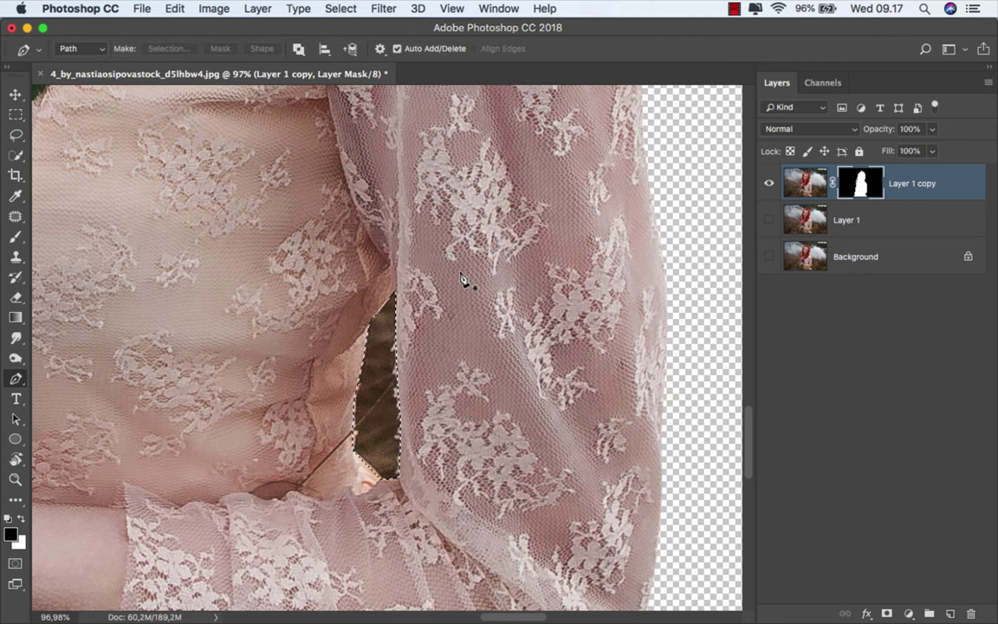
click(15, 235)
click(59, 237)
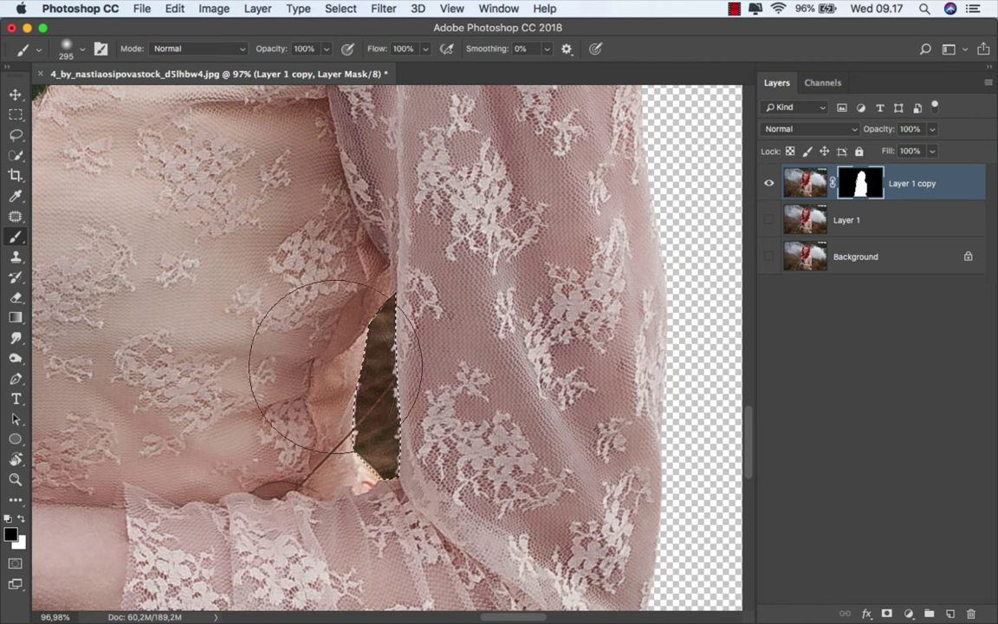
drag(345, 340, 321, 340)
mouse_move(372, 295)
mouse_down()
mouse_move(375, 439)
mouse_move(378, 416)
mouse_up()
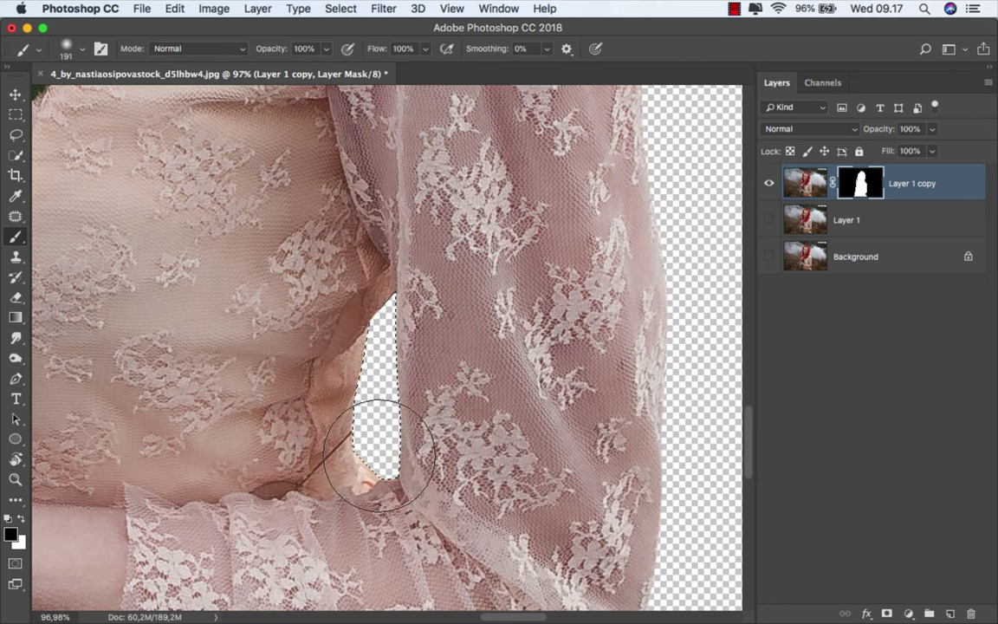
Deselect, switch to the Move tool and fit the whole image in the window.
click(340, 9)
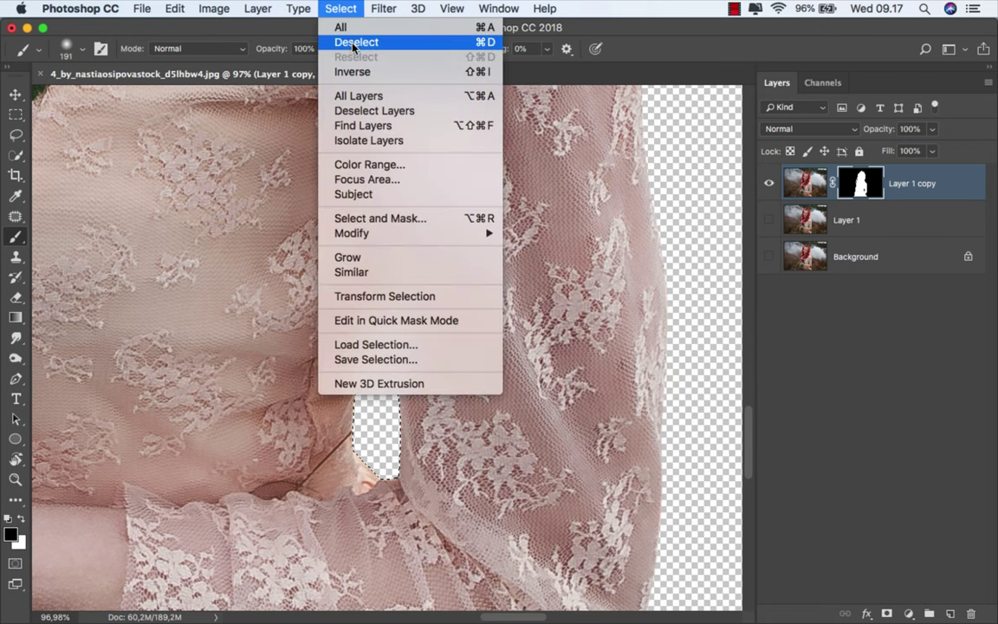
click(351, 43)
key(v)
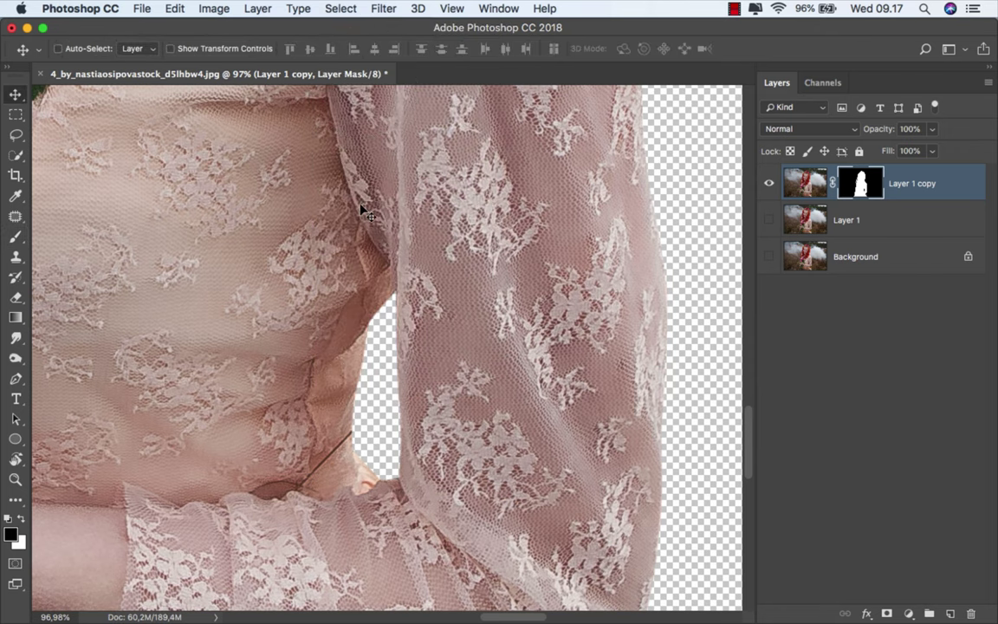
key(ctrl+0)
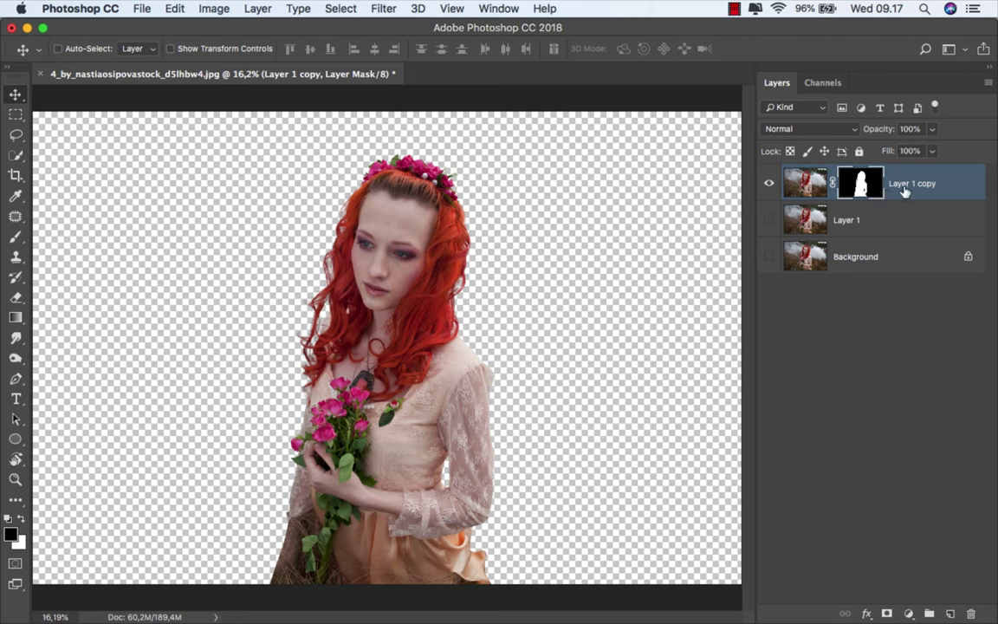
Add a dark brown (#342c15) Solid Color fill layer above the Background layer.
click(911, 191)
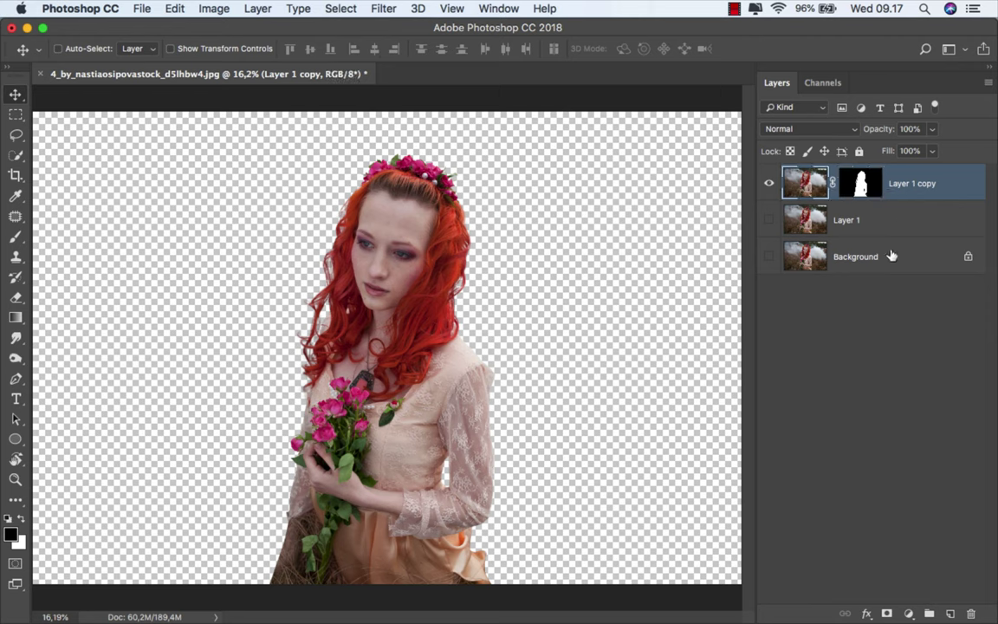
click(892, 256)
click(908, 614)
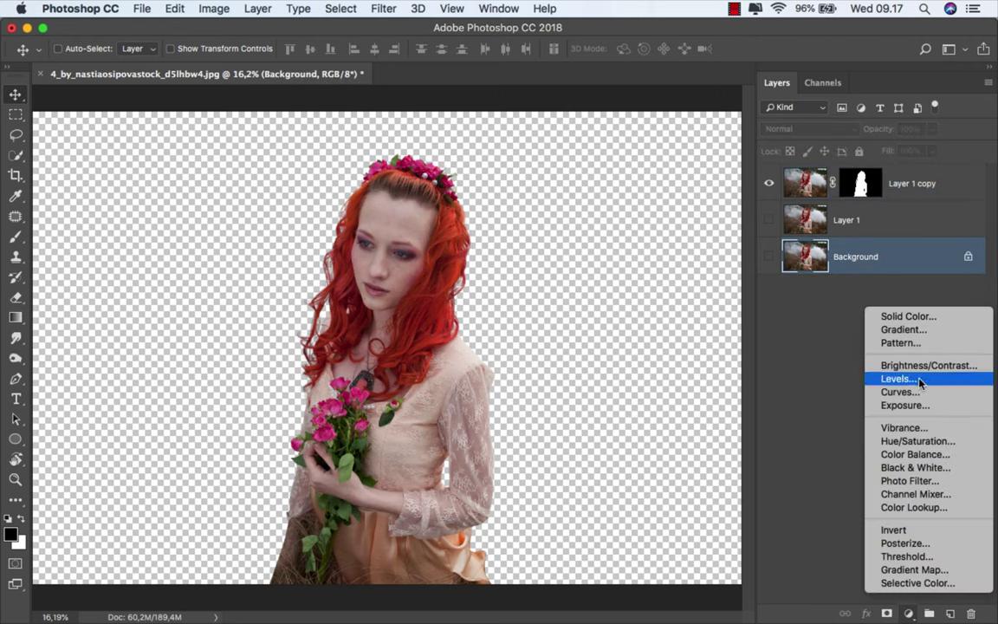
click(932, 318)
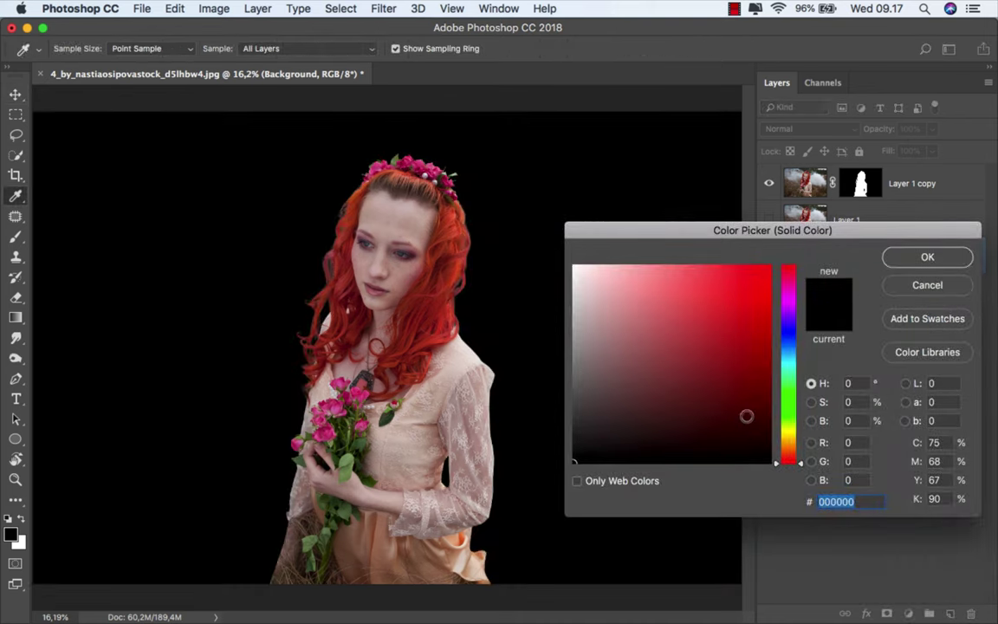
click(677, 420)
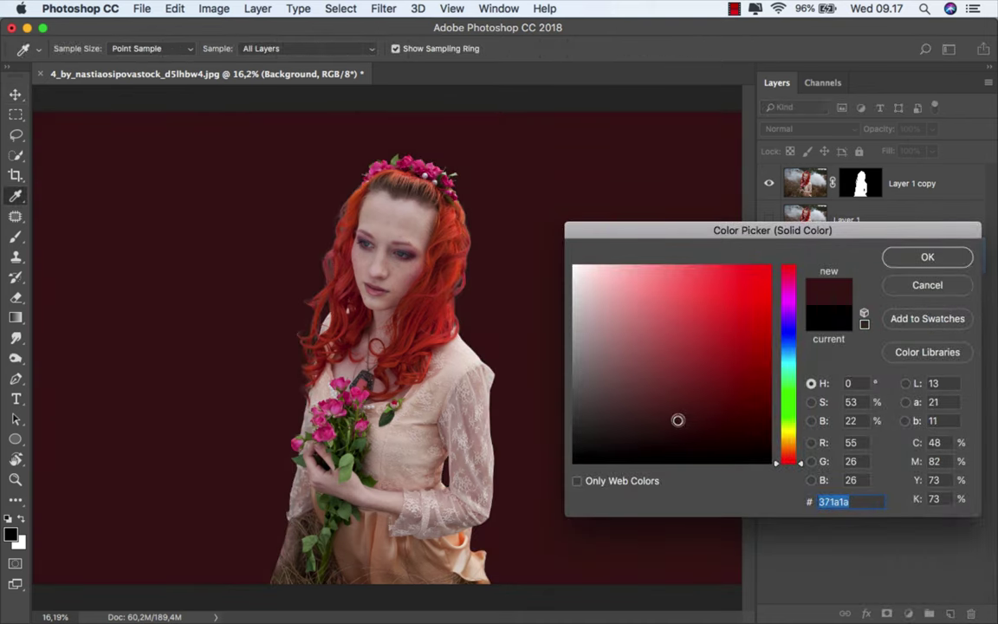
drag(790, 440, 794, 441)
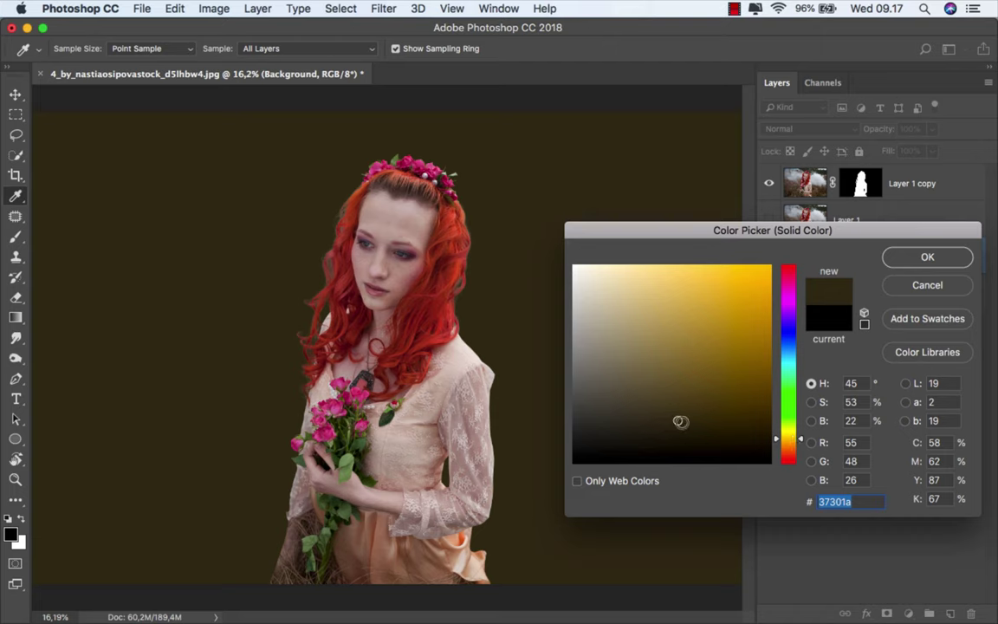
drag(680, 421, 691, 422)
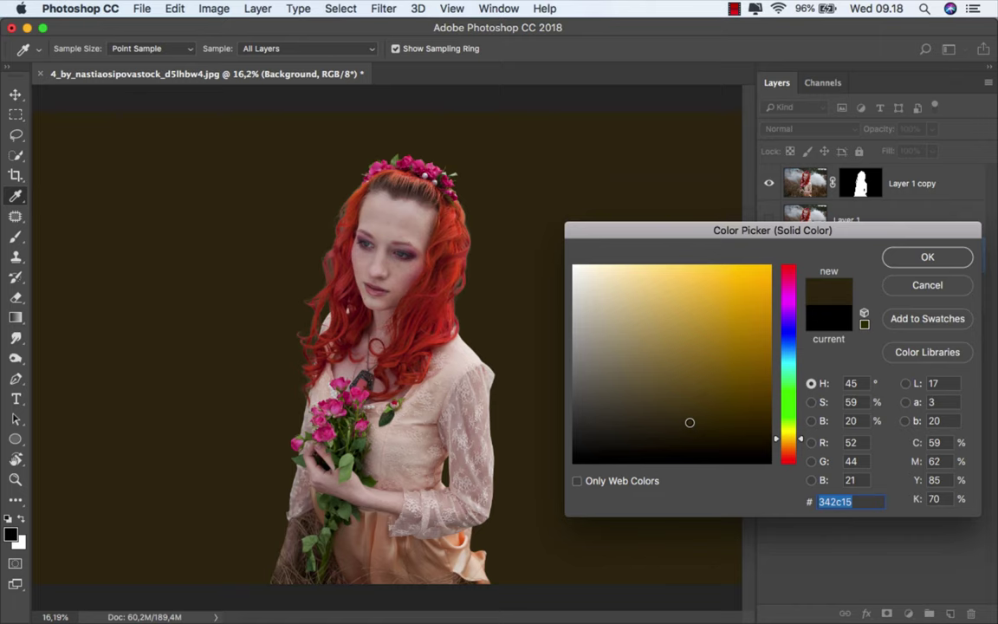
click(895, 258)
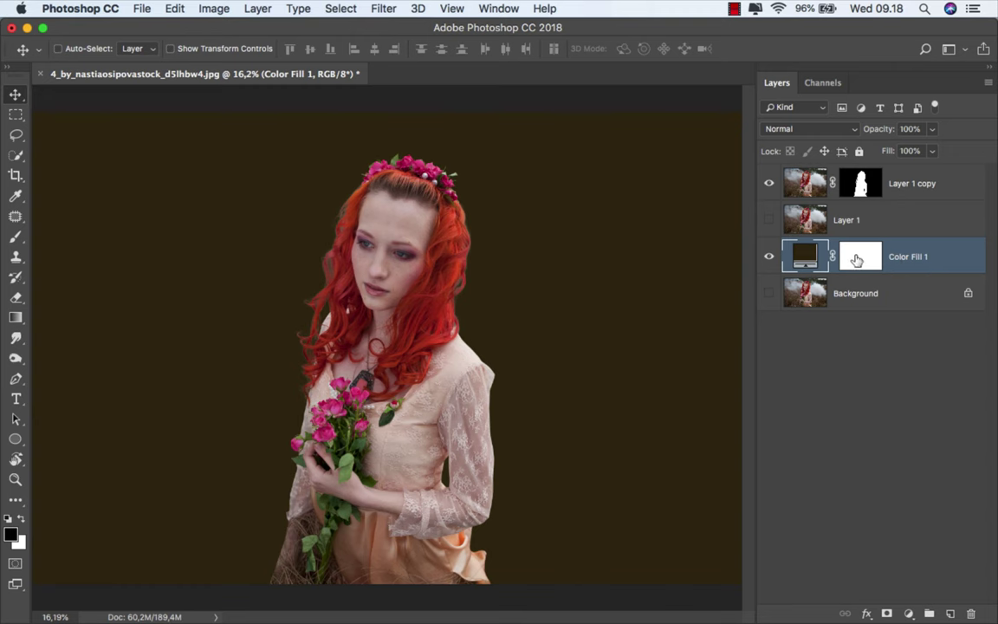
Show Layer 1, give it a layer mask, and set up the Gradient tool with black-to-white colours.
click(769, 220)
click(798, 221)
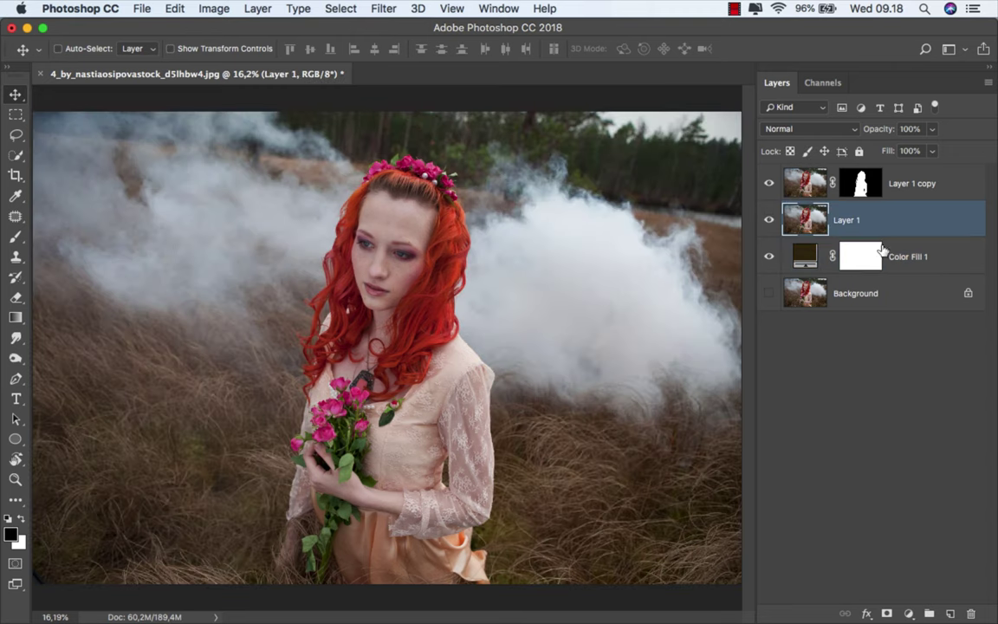
click(887, 613)
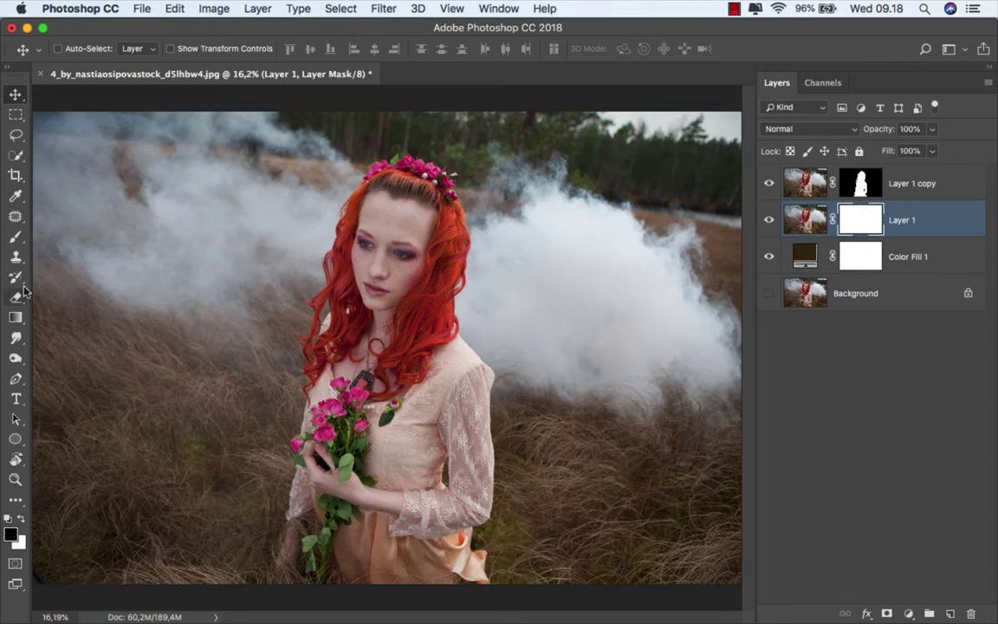
click(13, 319)
click(43, 314)
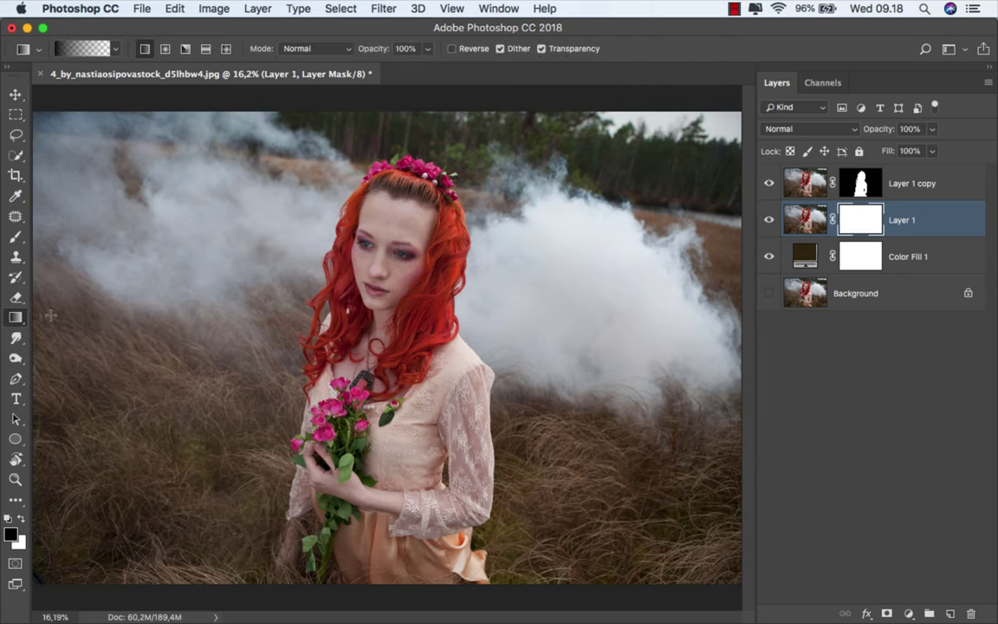
click(12, 518)
click(20, 520)
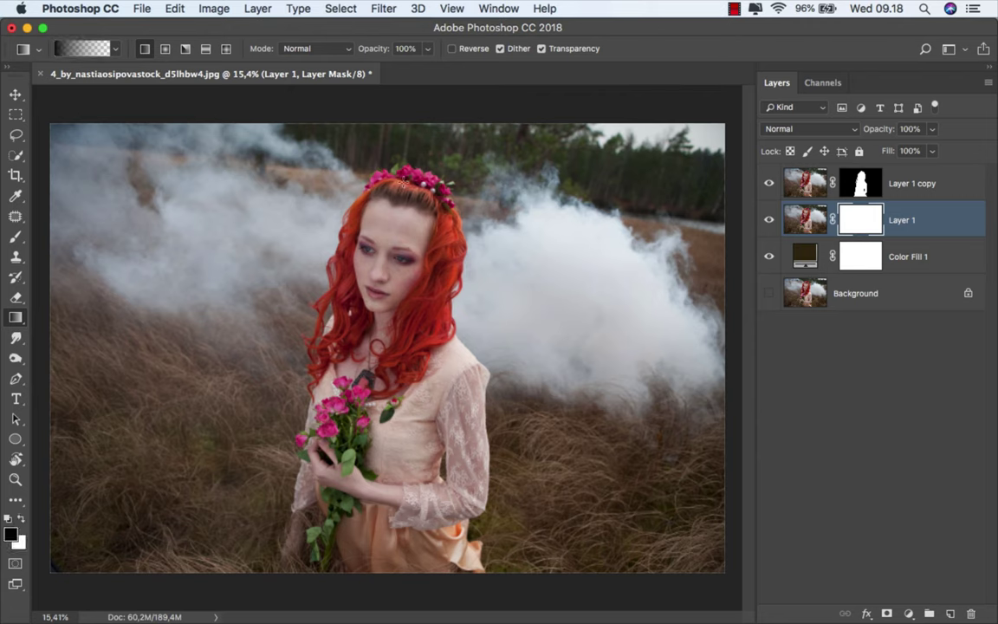
Drag top-to-bottom gradients on the mask so only the grass shows at the bottom.
drag(401, 162, 400, 461)
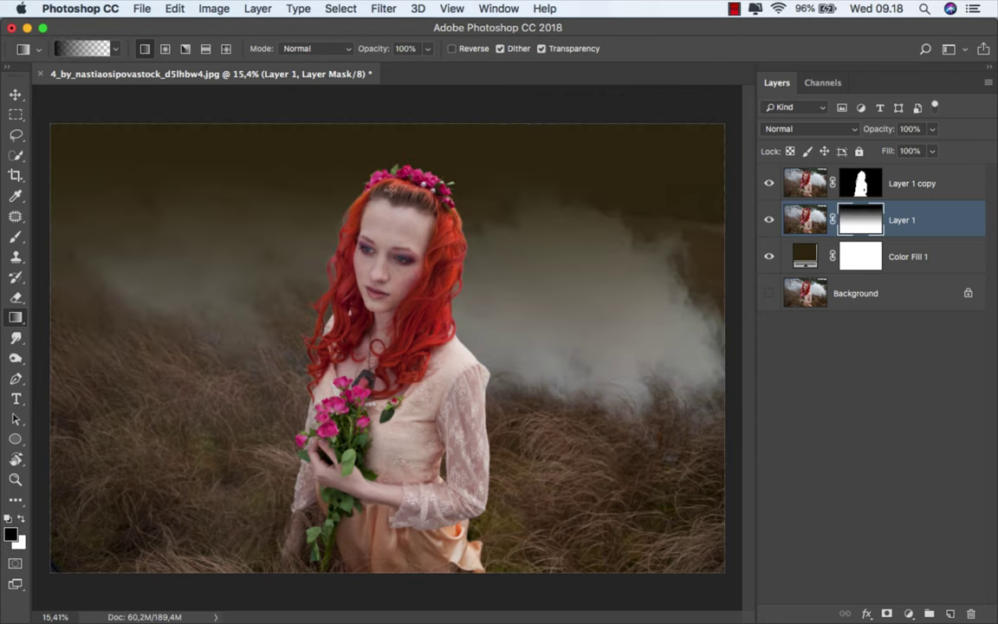
drag(391, 163, 389, 415)
drag(408, 180, 401, 381)
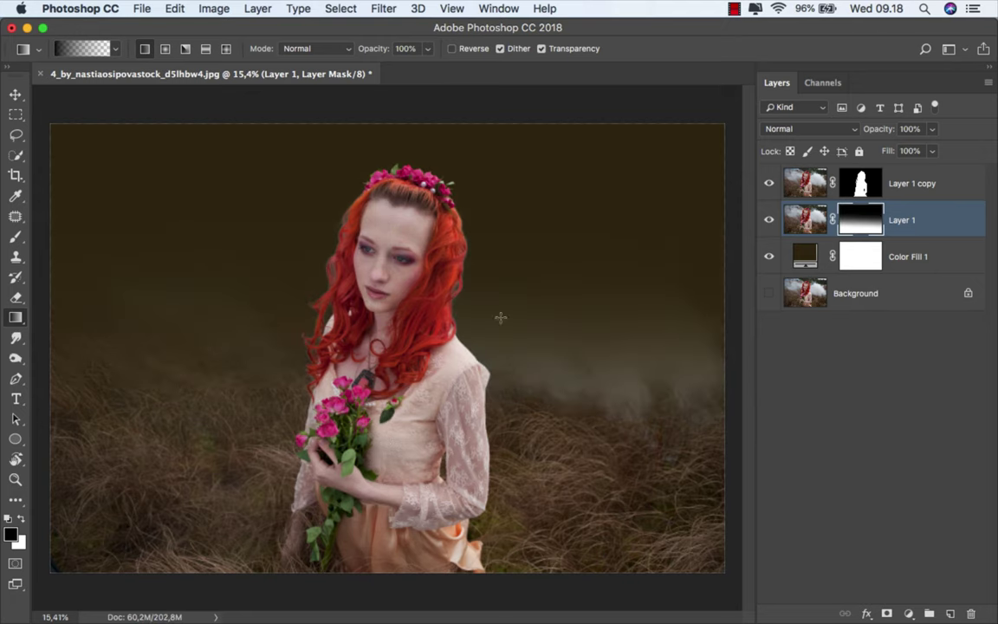
drag(558, 260, 518, 478)
drag(535, 242, 499, 520)
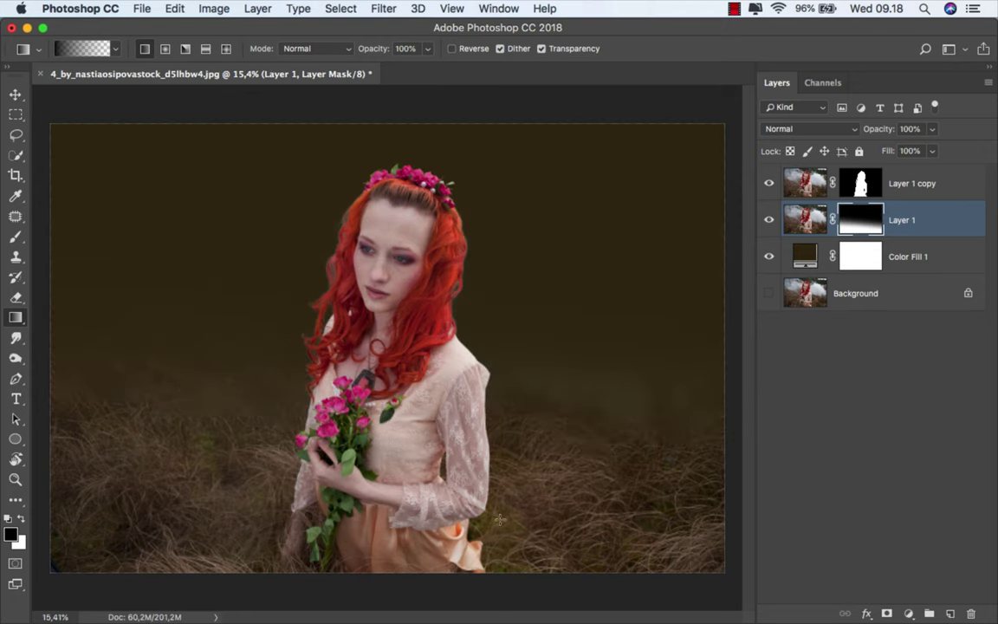
drag(208, 245, 278, 546)
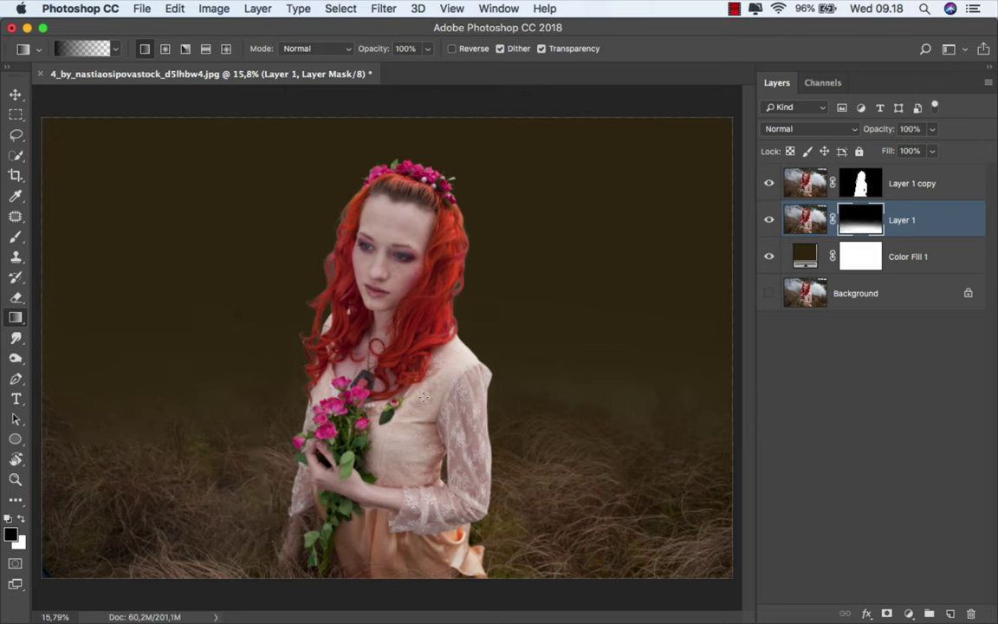
mouse_move(572, 225)
mouse_down()
mouse_move(517, 460)
mouse_move(516, 531)
mouse_up()
drag(625, 255, 551, 471)
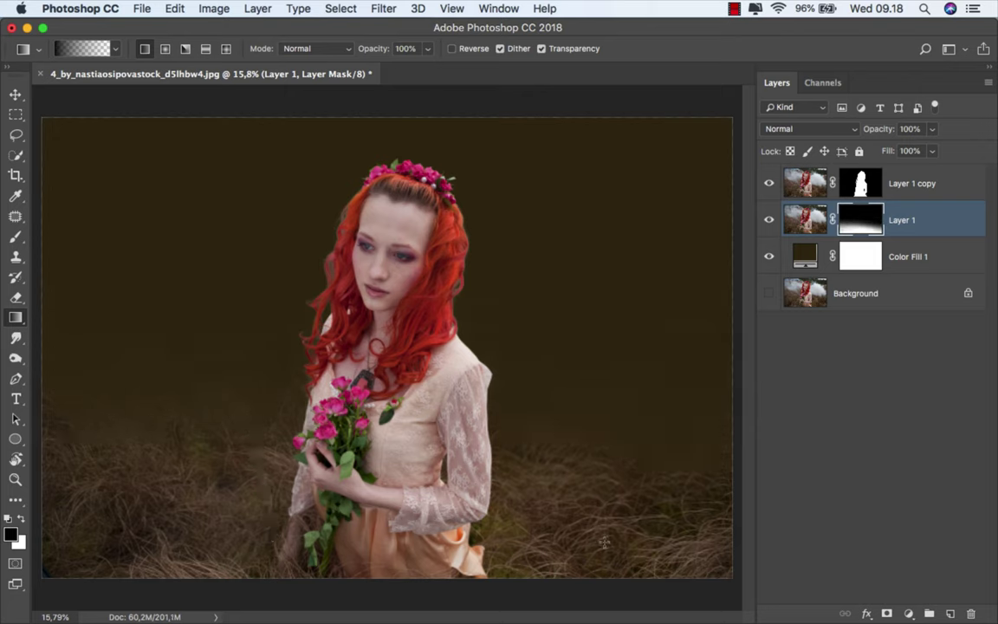
drag(399, 125, 393, 573)
scroll(371, 288, up, 1)
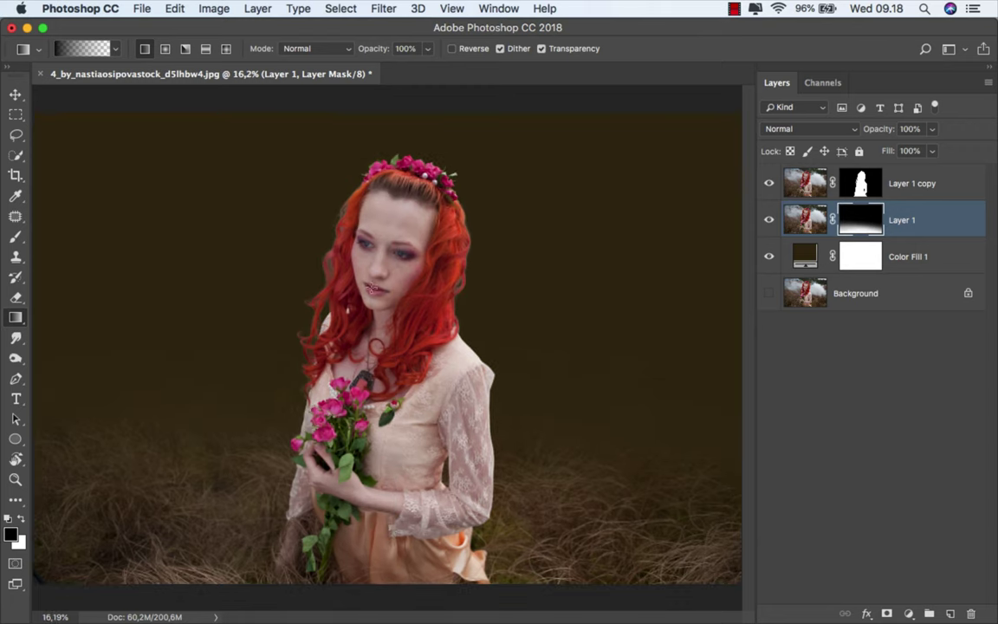
drag(371, 106, 360, 590)
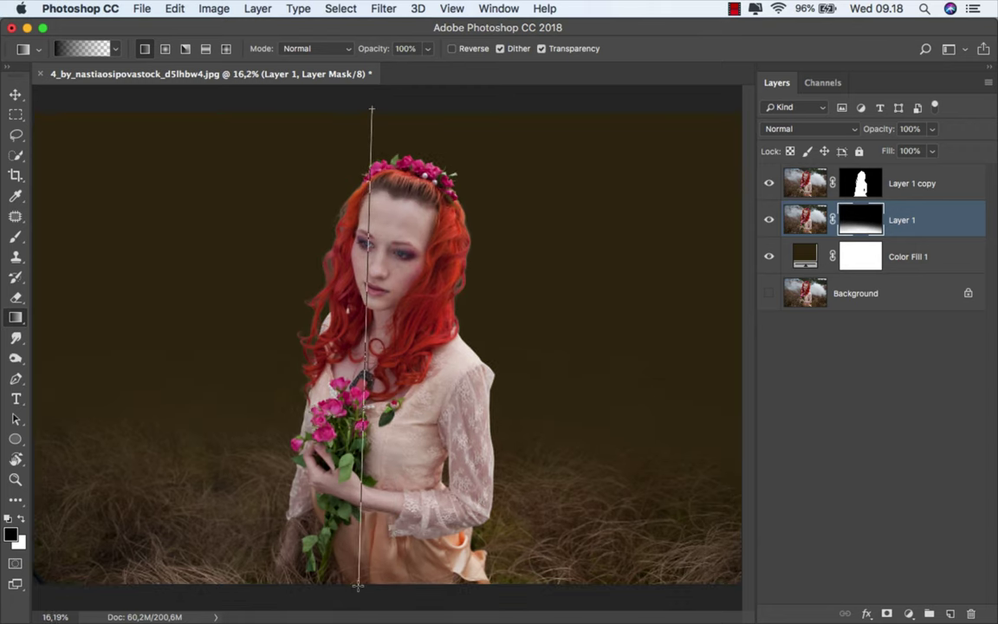
scroll(387, 446, up, 1)
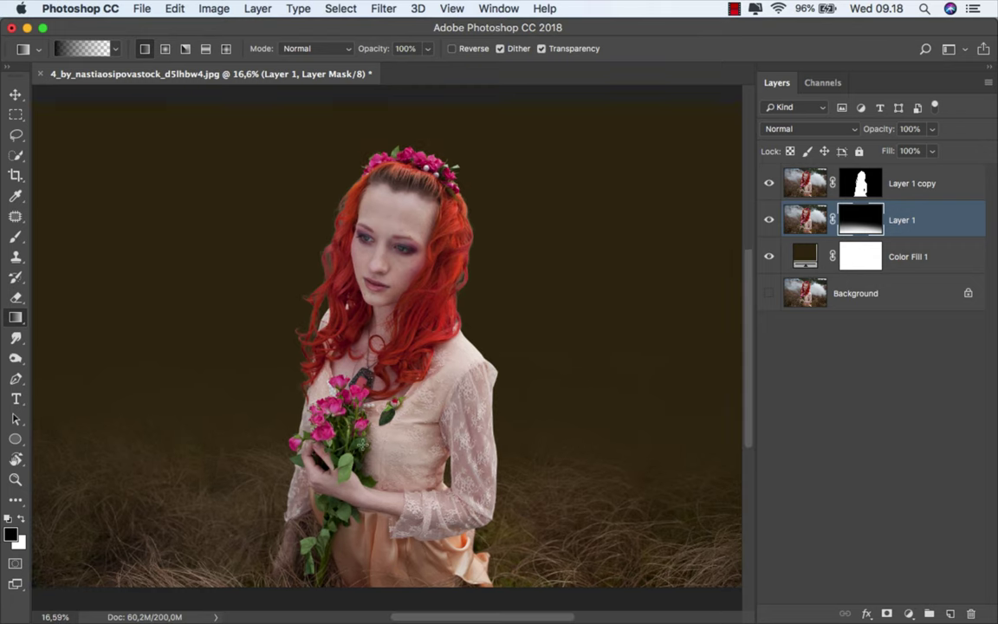
Crop to a portrait frame about 16.6 in wide, extended upward and centred on the woman.
right_click(16, 174)
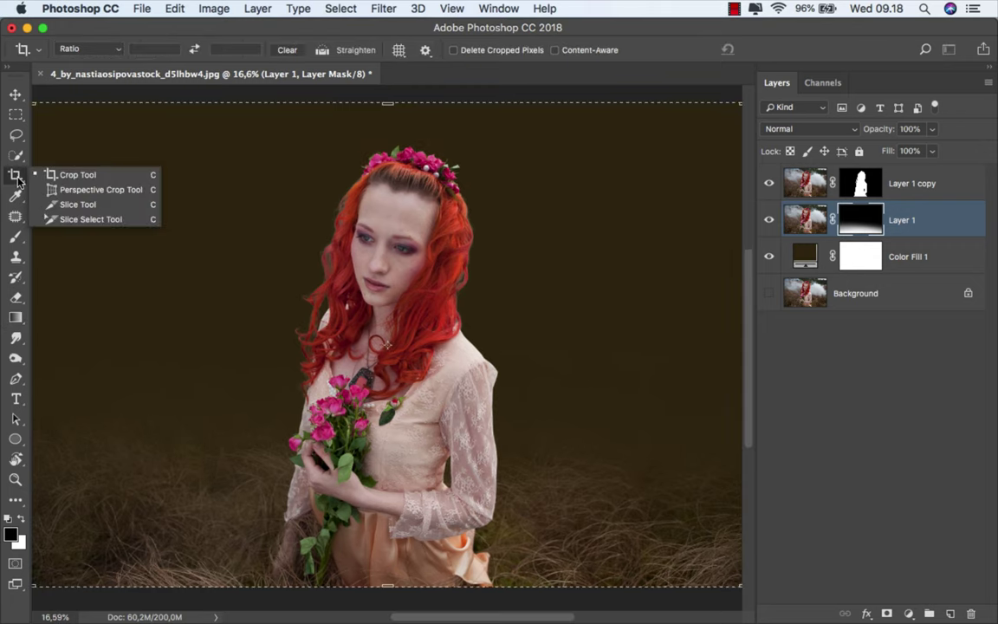
click(49, 158)
scroll(335, 365, down, 1)
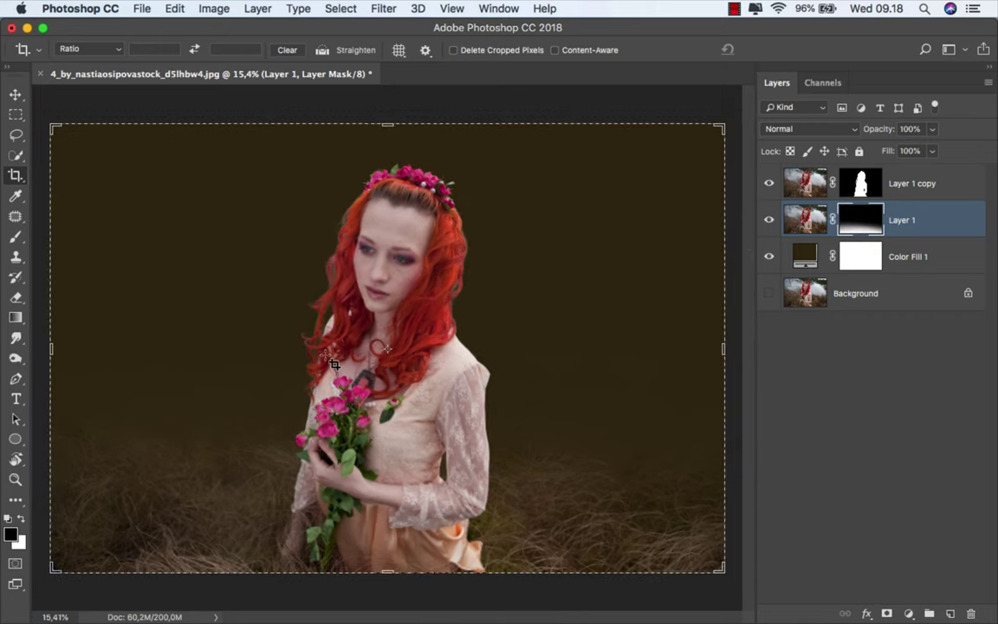
click(725, 351)
drag(724, 351, 681, 364)
drag(90, 352, 98, 348)
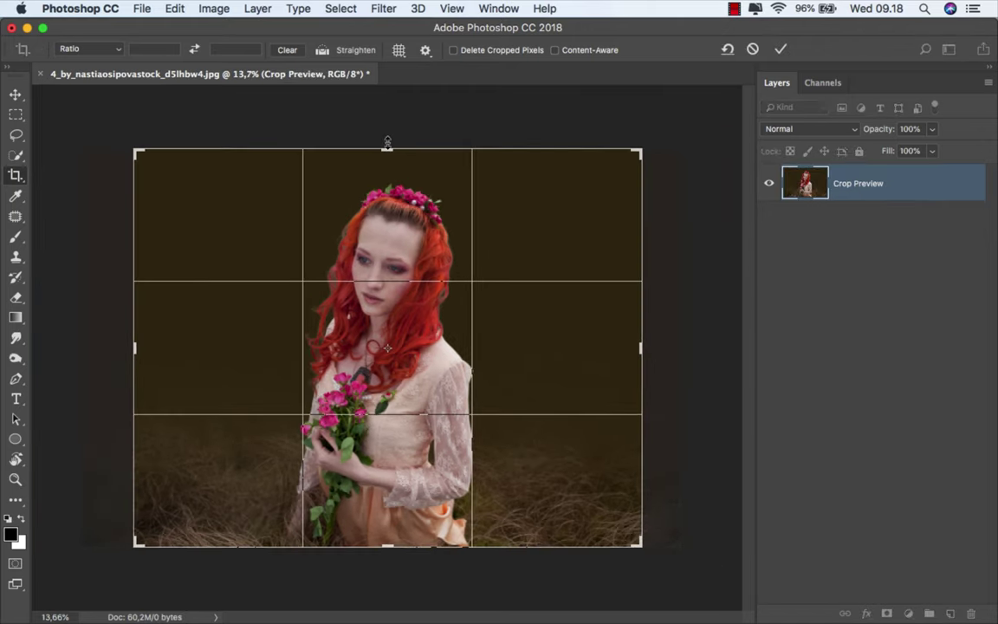
drag(387, 143, 388, 132)
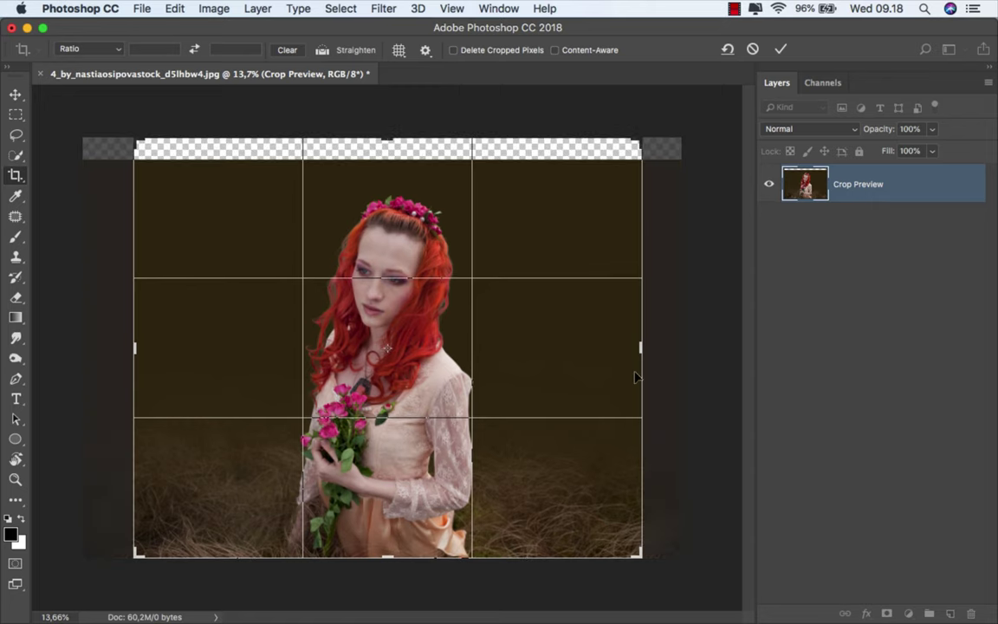
drag(642, 350, 577, 363)
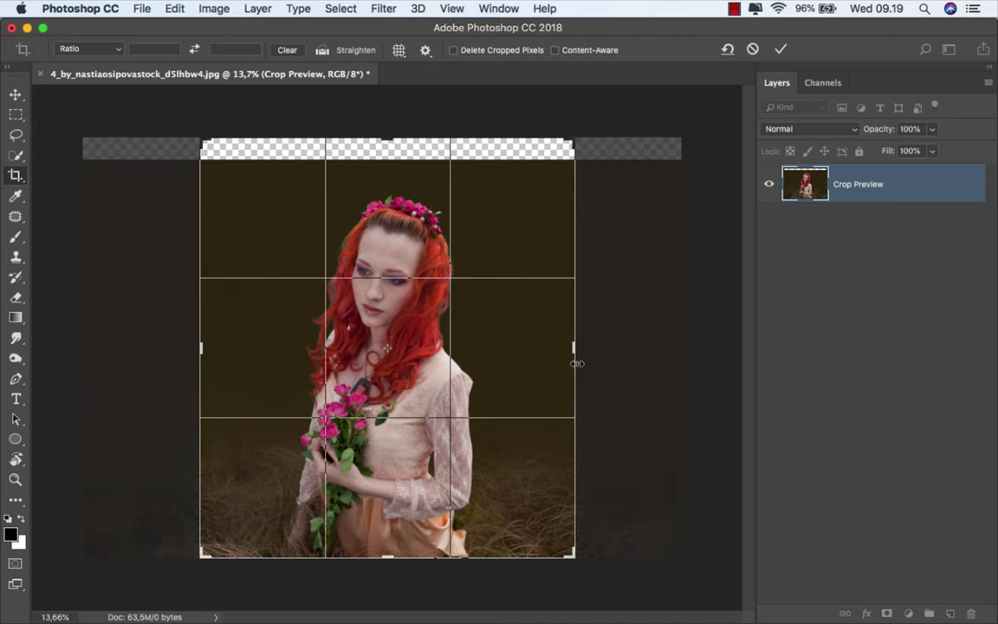
click(780, 49)
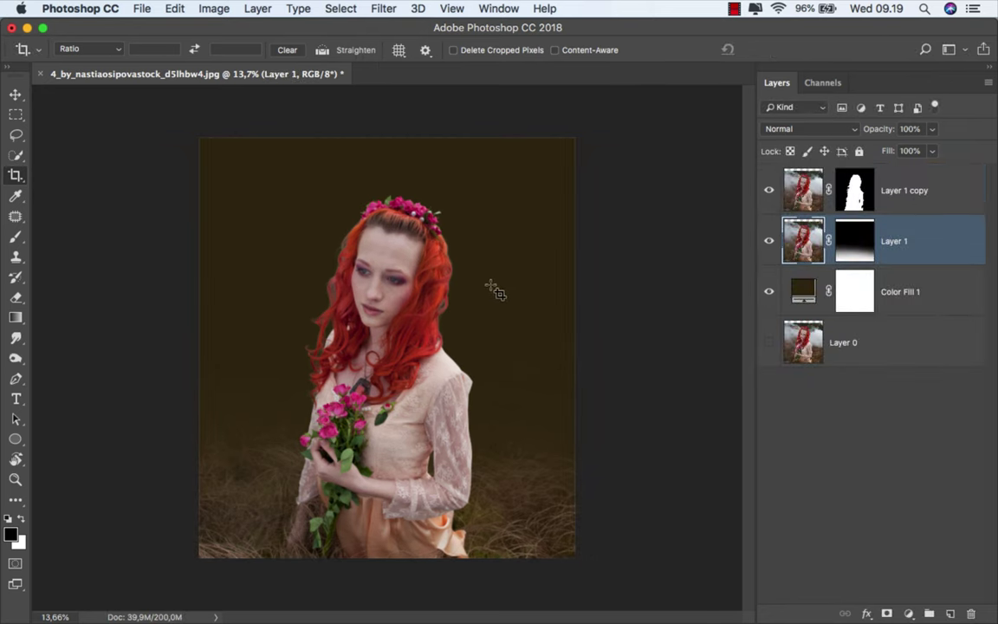
scroll(472, 290, up, 3)
scroll(469, 300, up, 1)
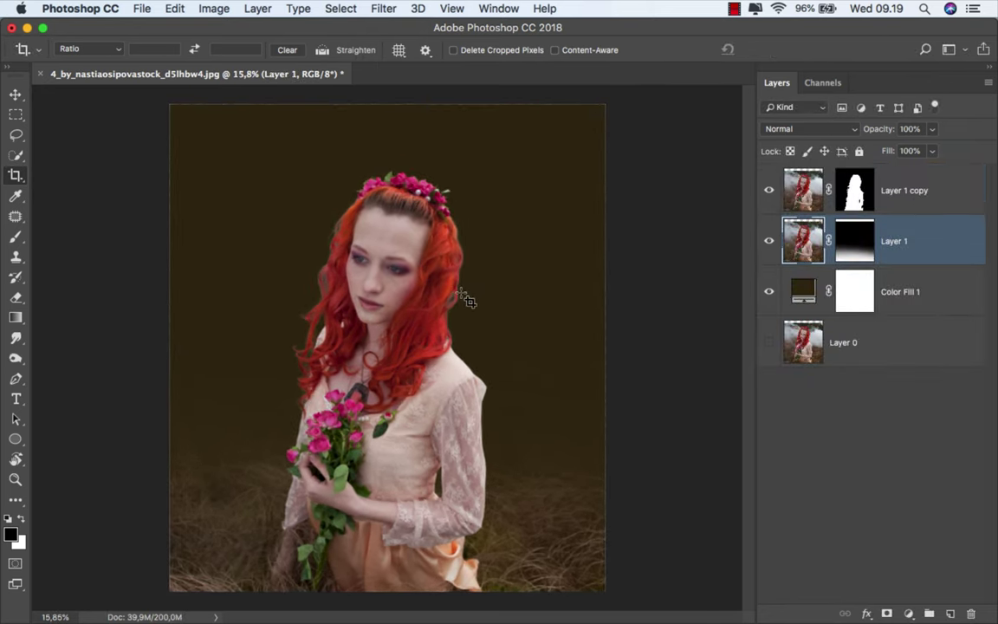
scroll(469, 300, up, 1)
Add a new empty Layer 2 and choose the Brush tool.
key(v)
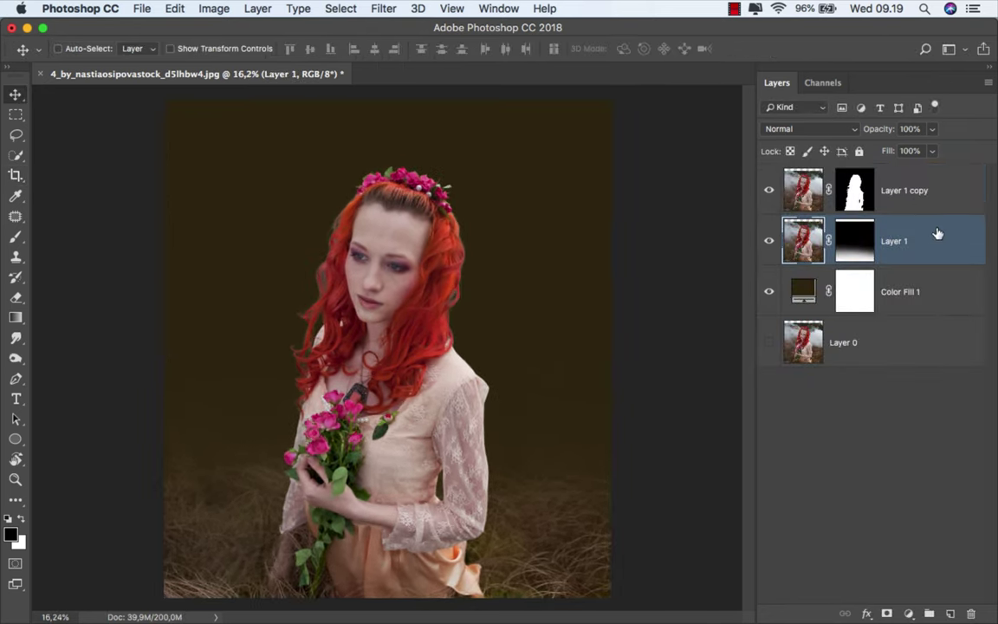
click(950, 614)
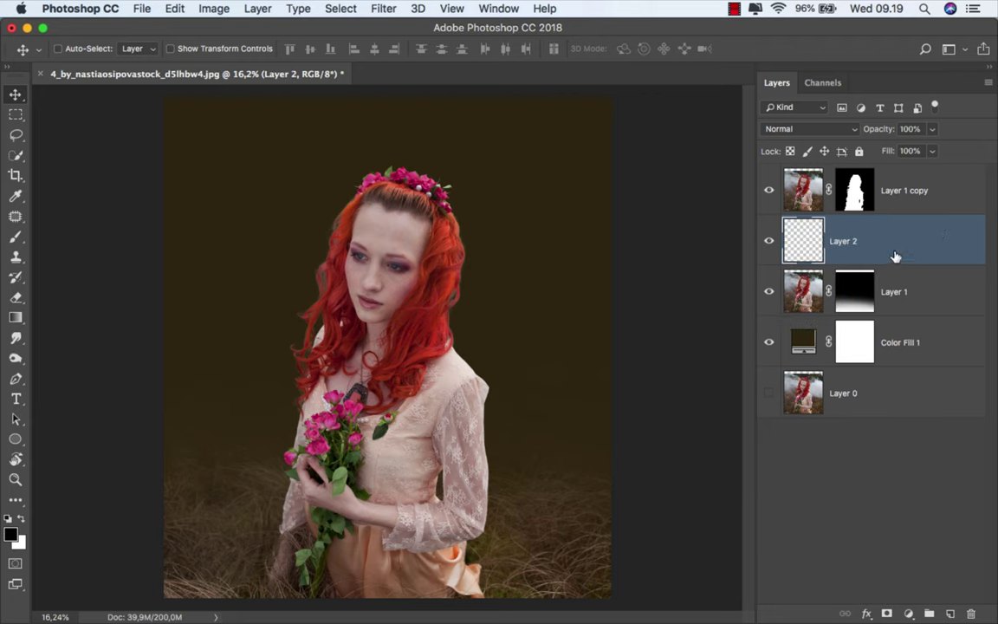
click(15, 236)
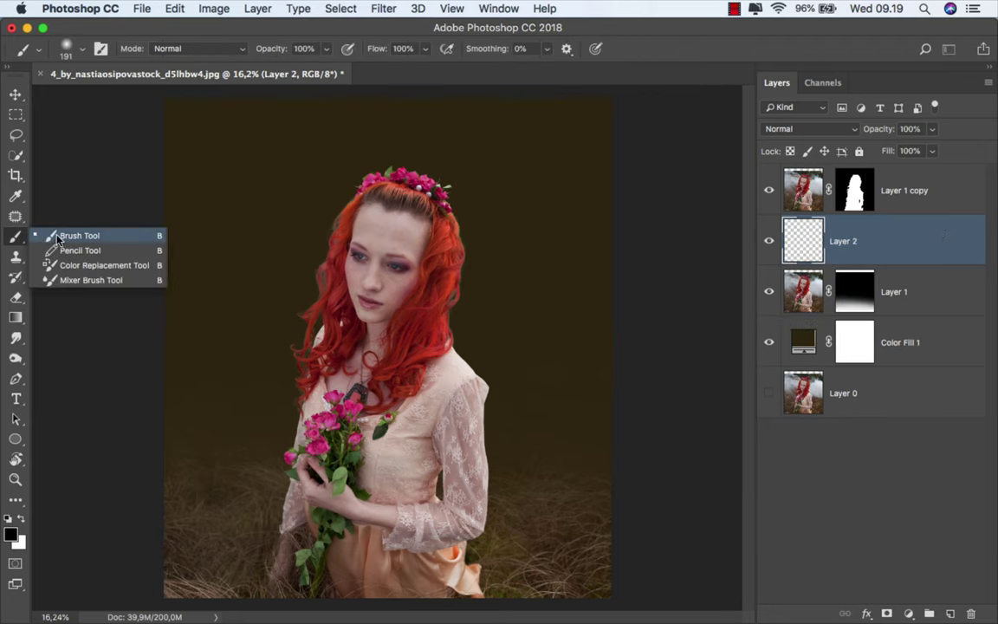
click(57, 239)
Set the foreground colour to golden orange #ca972a in the Color Picker.
click(10, 535)
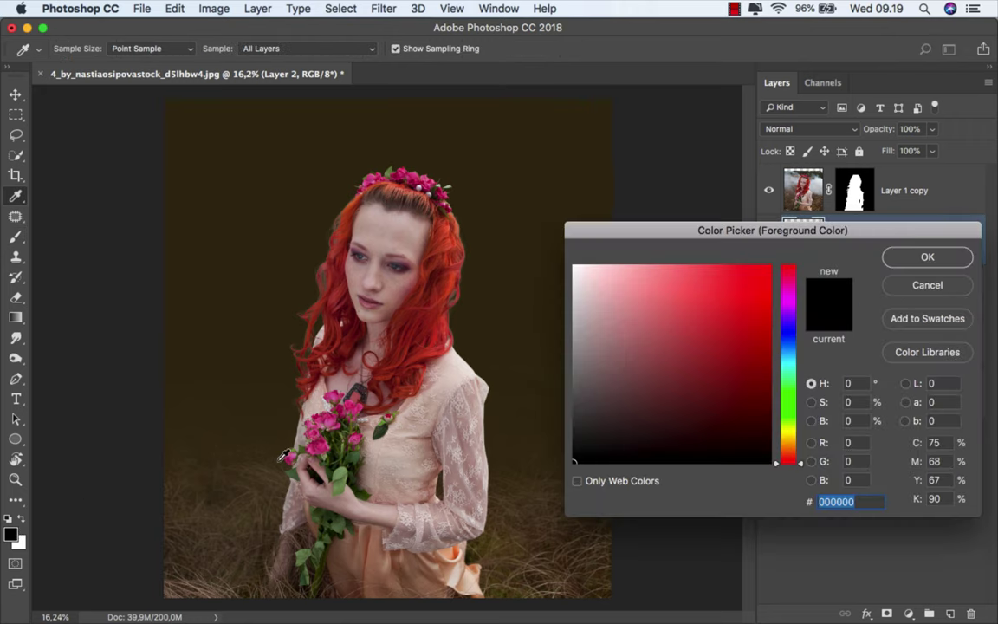
drag(667, 239, 598, 234)
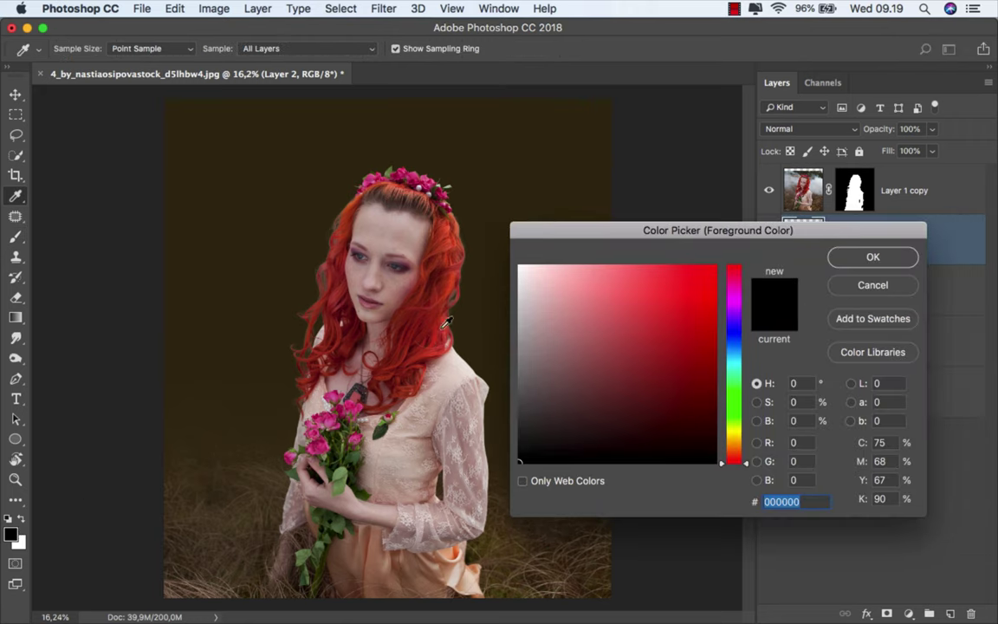
click(374, 552)
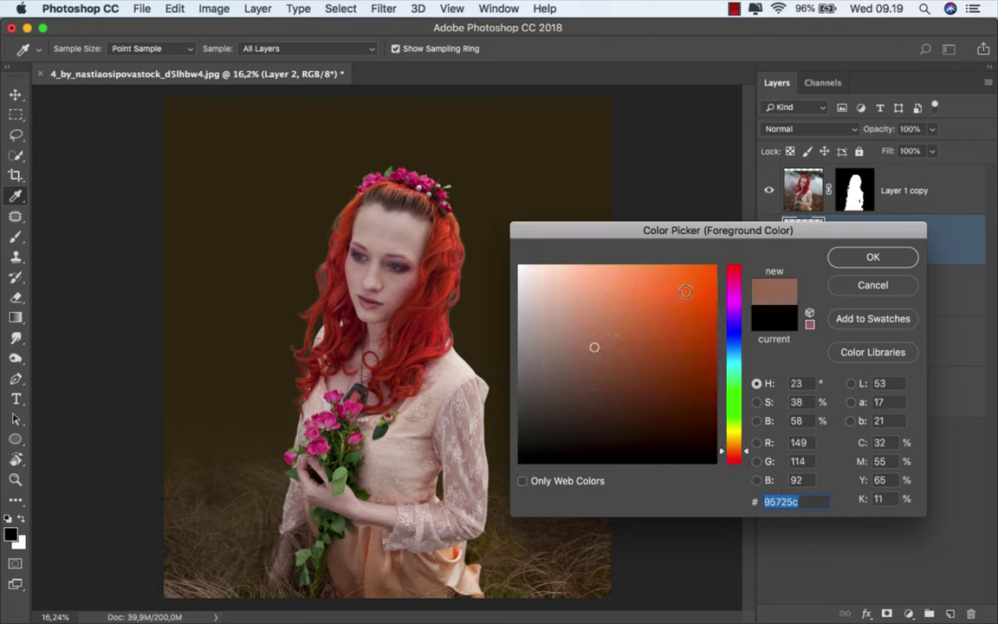
drag(686, 291, 678, 307)
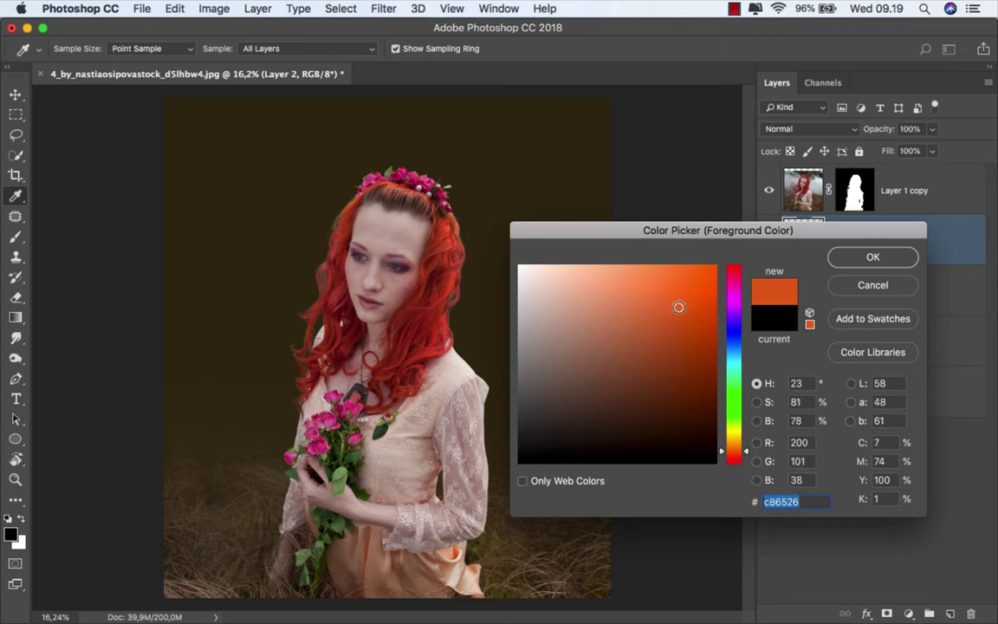
drag(738, 448, 742, 444)
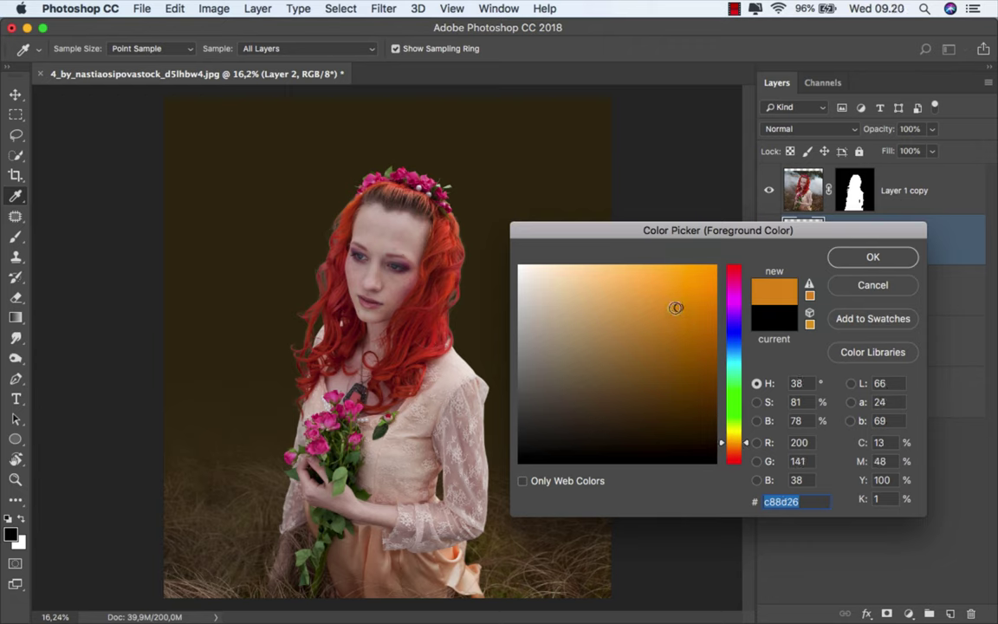
drag(676, 307, 675, 305)
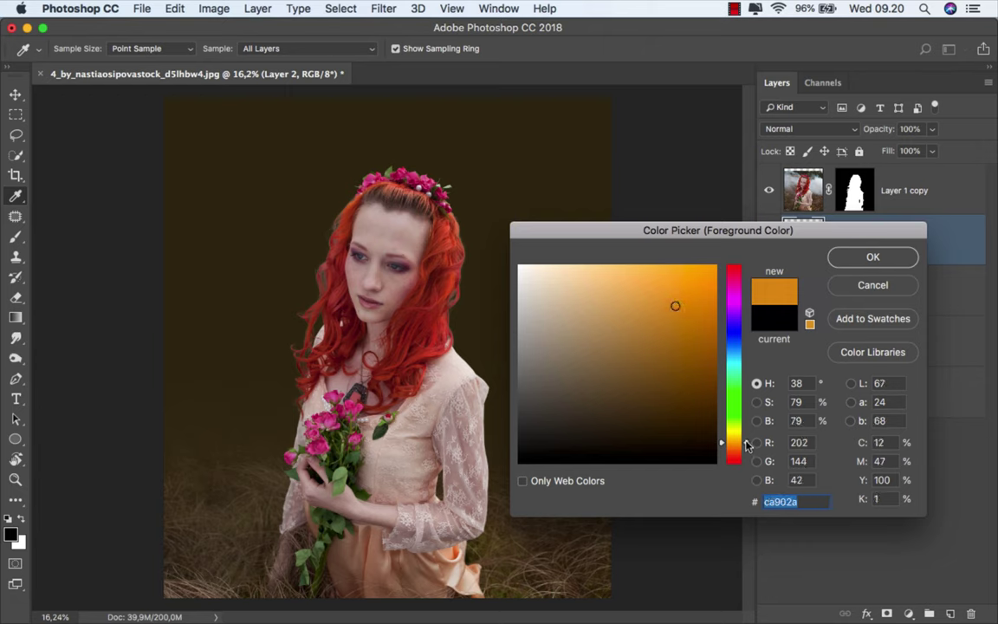
drag(747, 445, 747, 443)
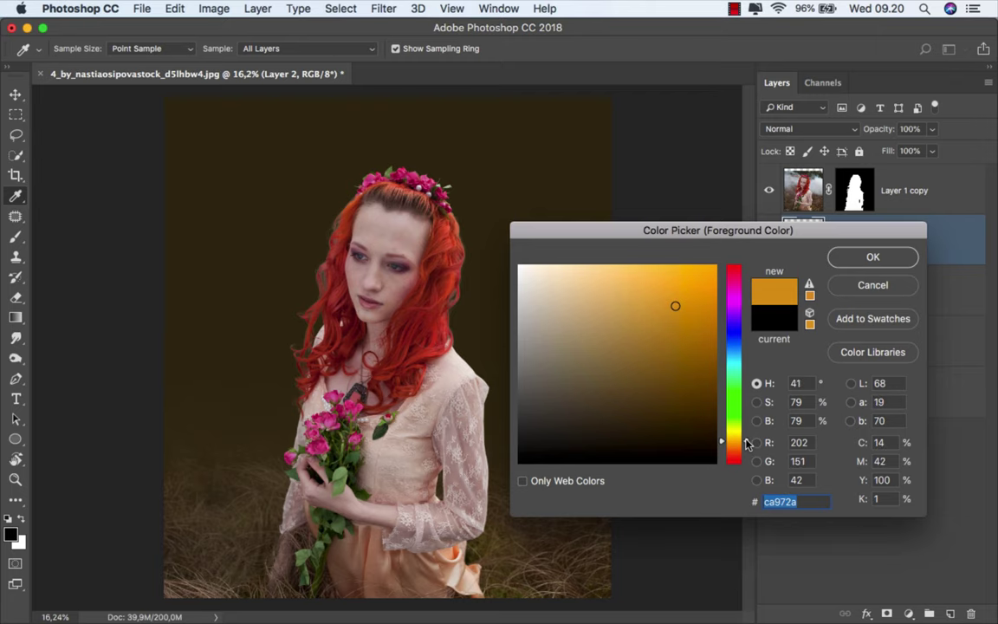
click(845, 255)
Raise the soft brush to about 2200 px and dab one orange glow behind the woman.
key(b)
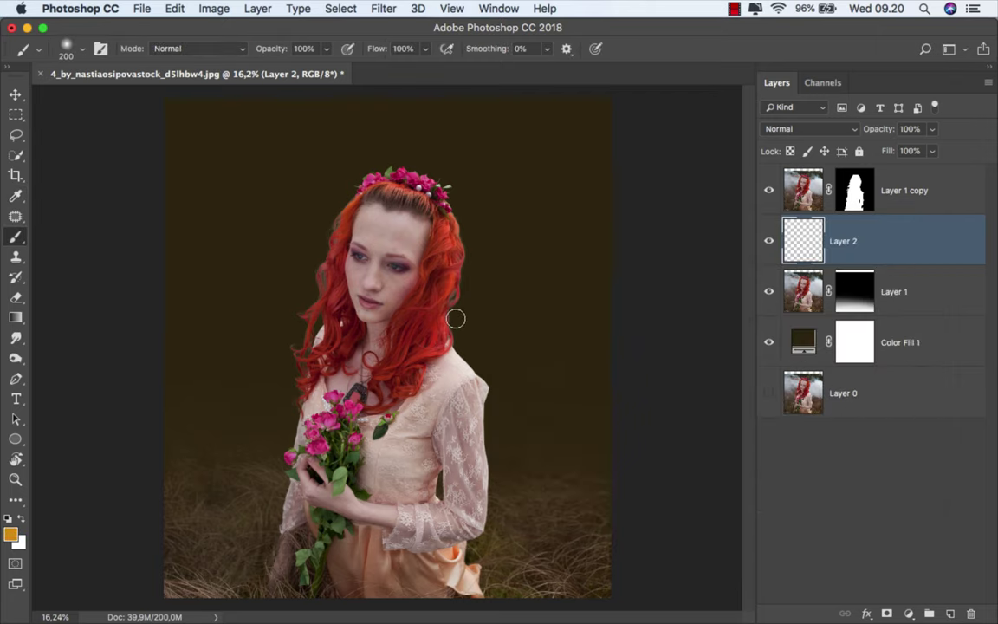
key(bracketright)
key(bracketright)
key(bracketright)
key(bracketright)
key(bracketright)
key(bracketright)
key(bracketright)
key(bracketright)
key(bracketright)
key(bracketright)
key(bracketright)
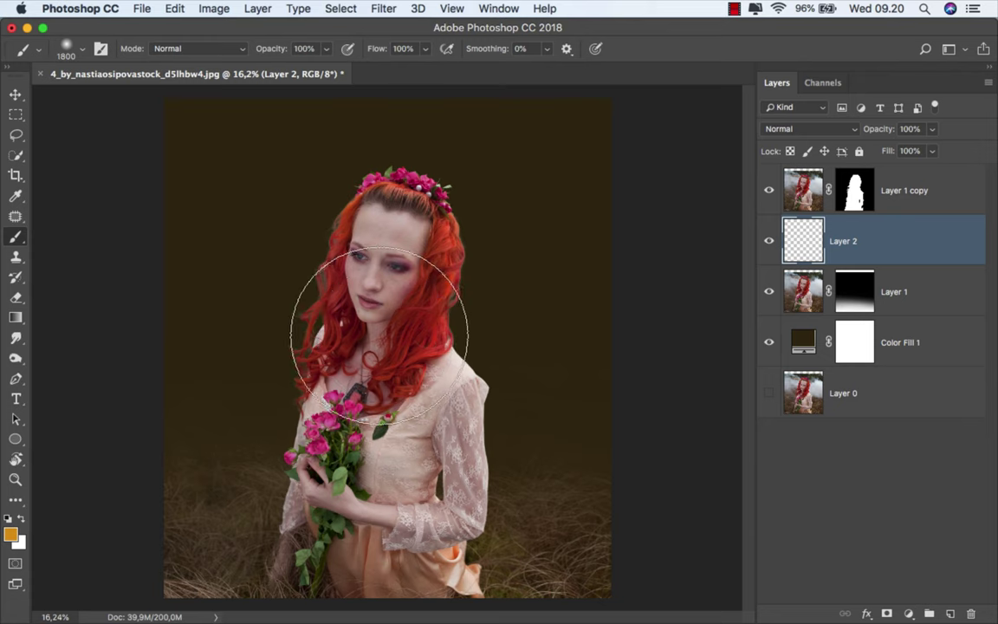
key(bracketright)
key(bracketright)
key(bracketright)
key(bracketright)
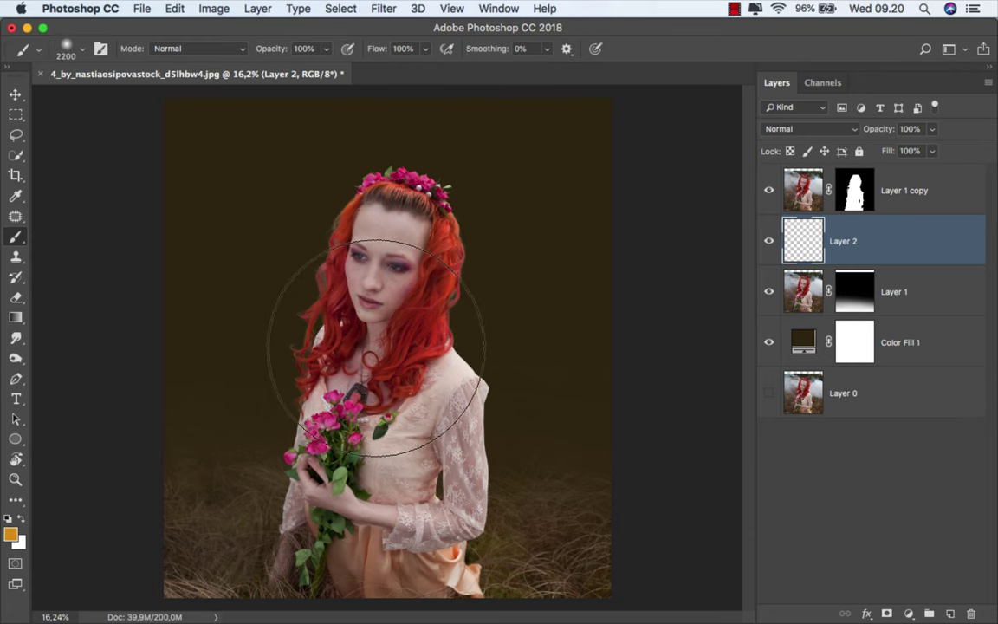
click(375, 347)
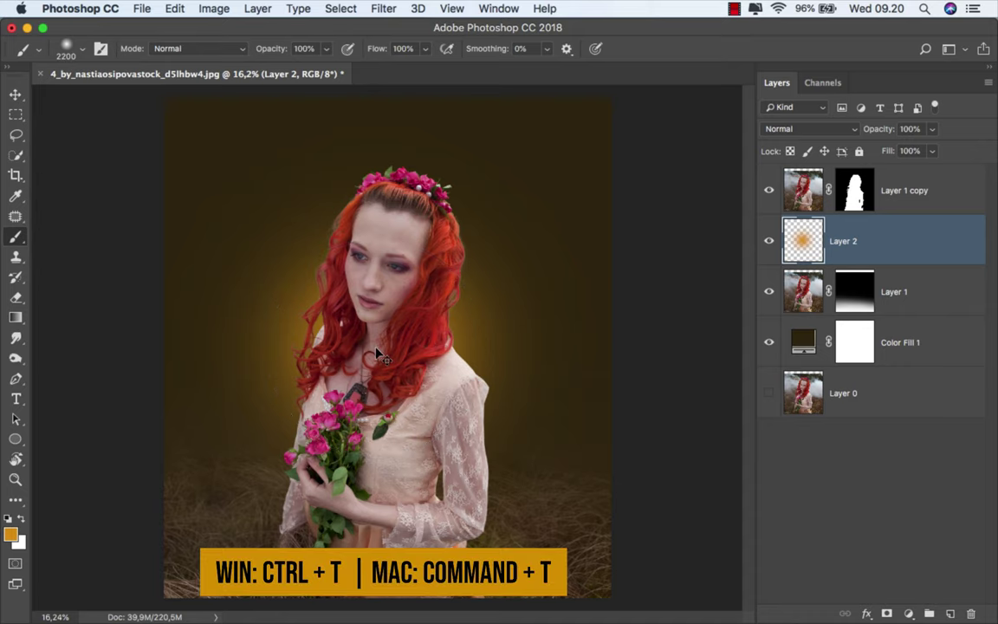
key(ctrl+t)
Scale the Layer 2 glow to about 152%, recentre it behind the woman, and apply it.
scroll(377, 351, down, 4)
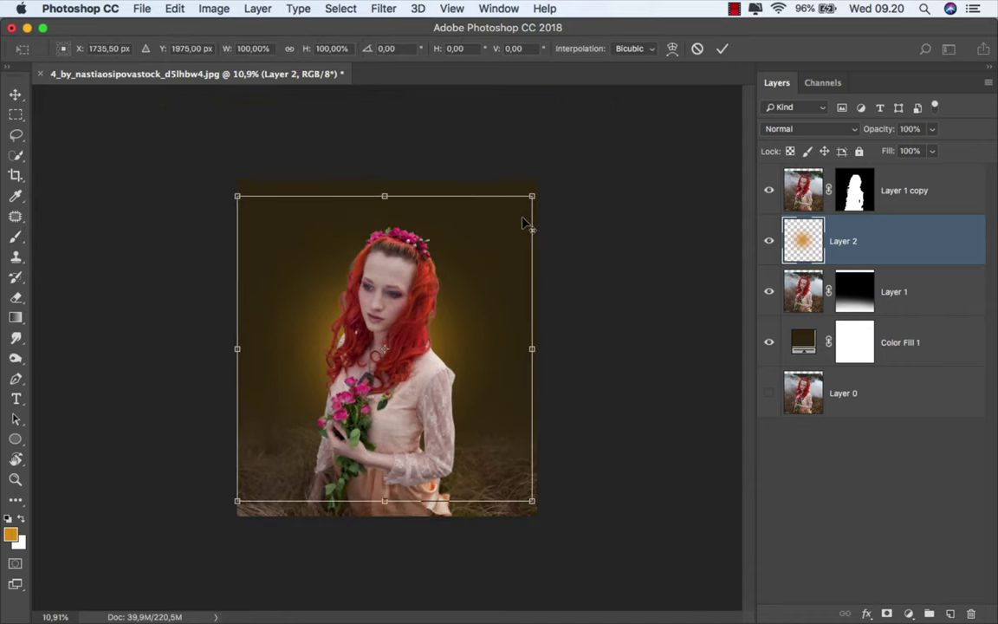
drag(532, 197, 606, 118)
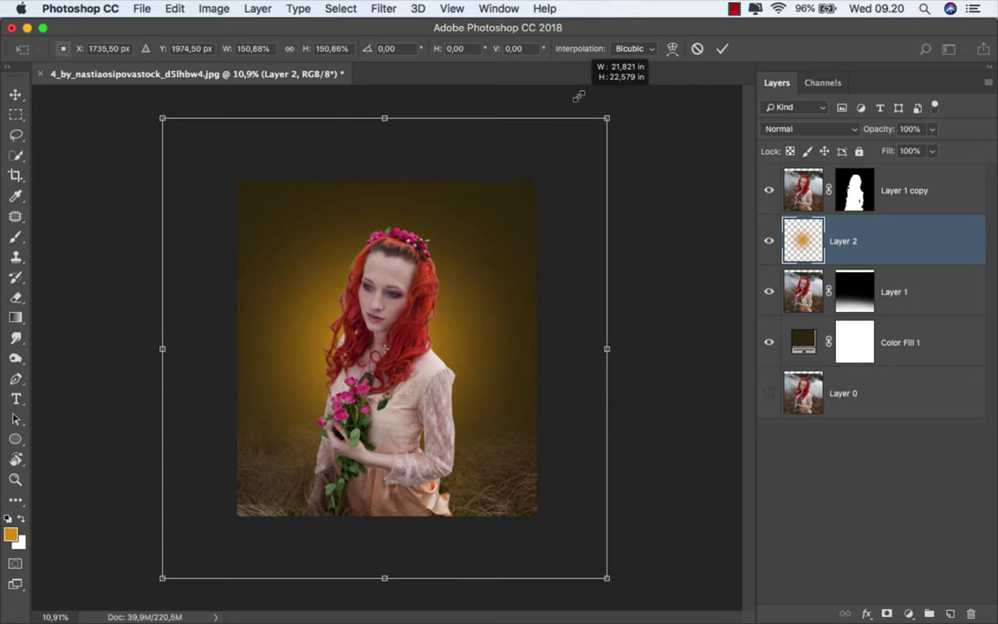
scroll(498, 236, up, 1)
drag(486, 245, 483, 258)
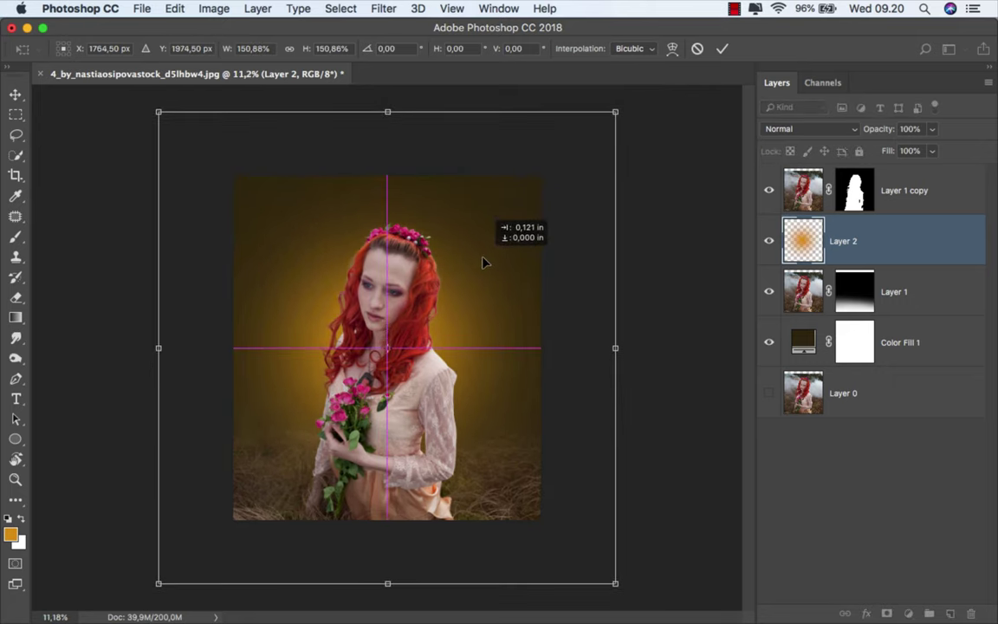
drag(390, 110, 389, 95)
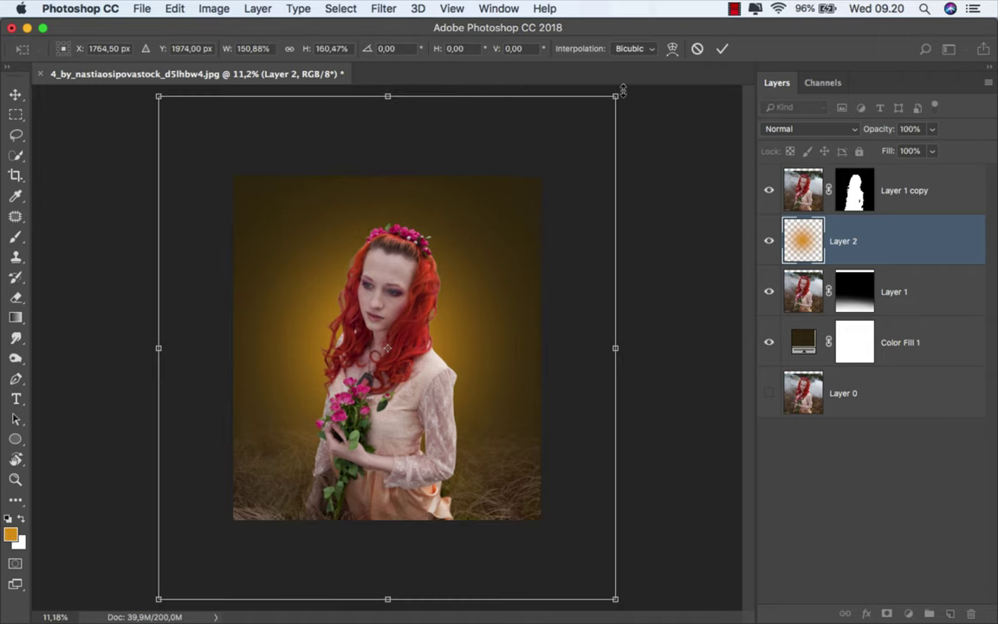
drag(618, 91, 635, 69)
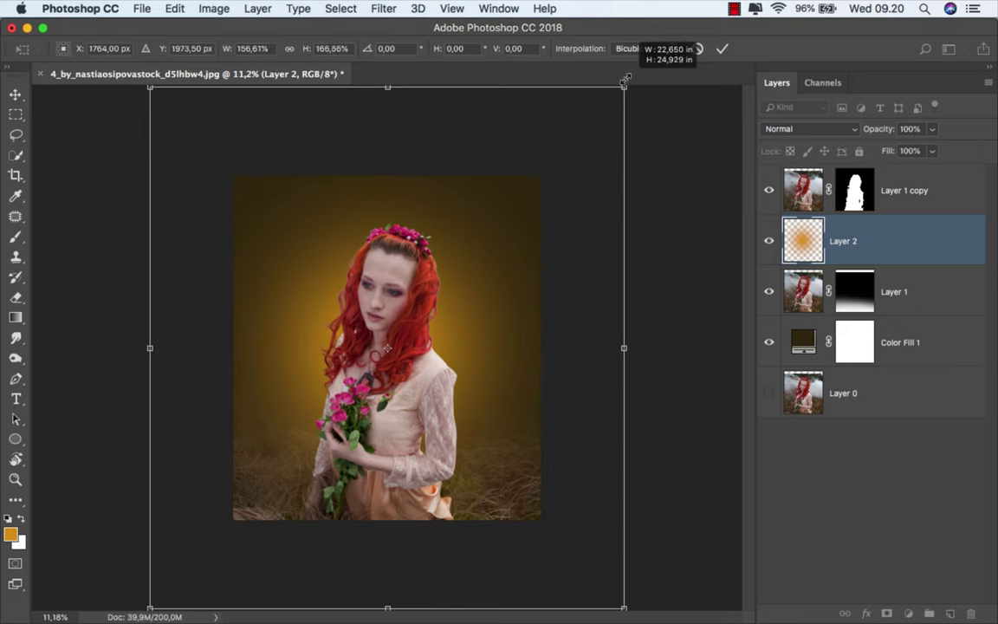
drag(625, 79, 619, 84)
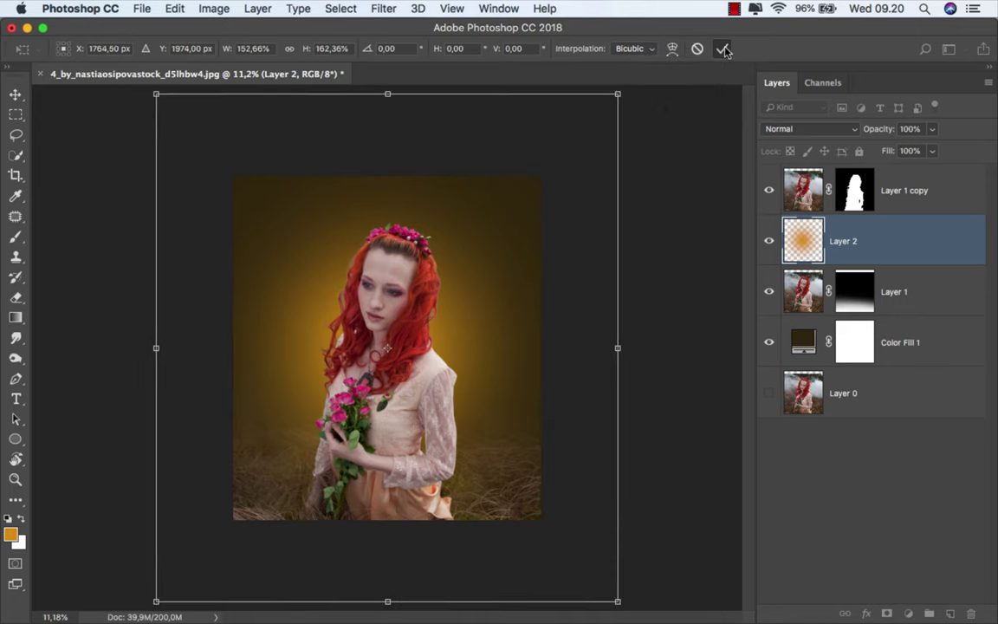
key(b)
scroll(431, 288, up, 3)
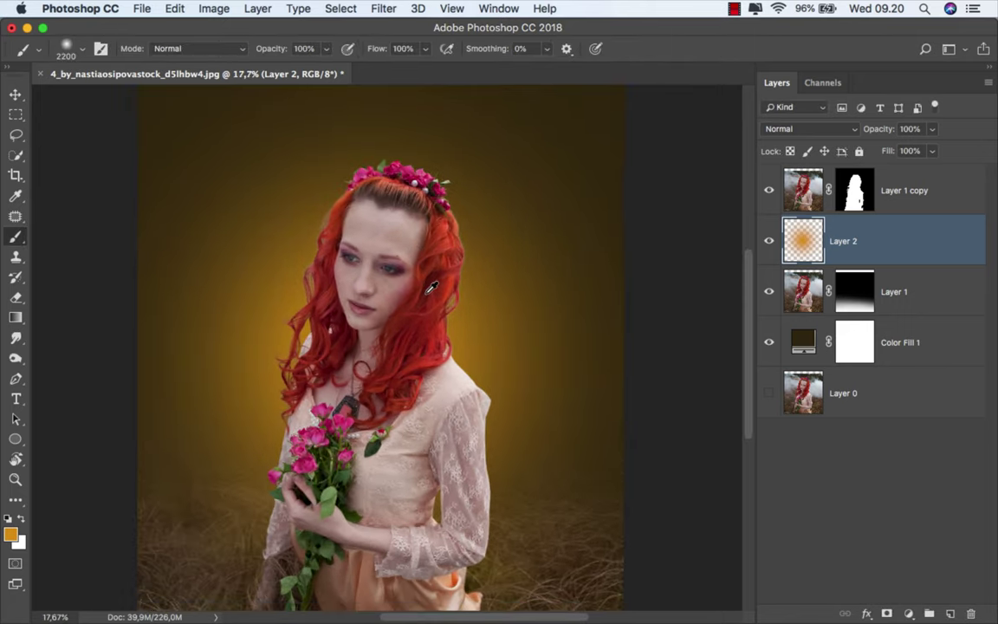
key(v)
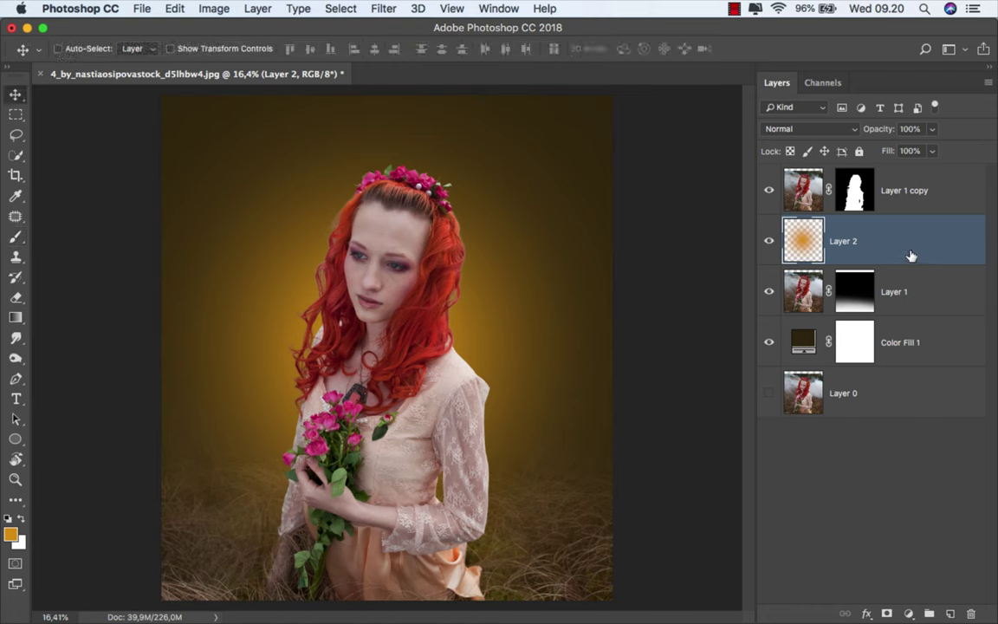
click(904, 202)
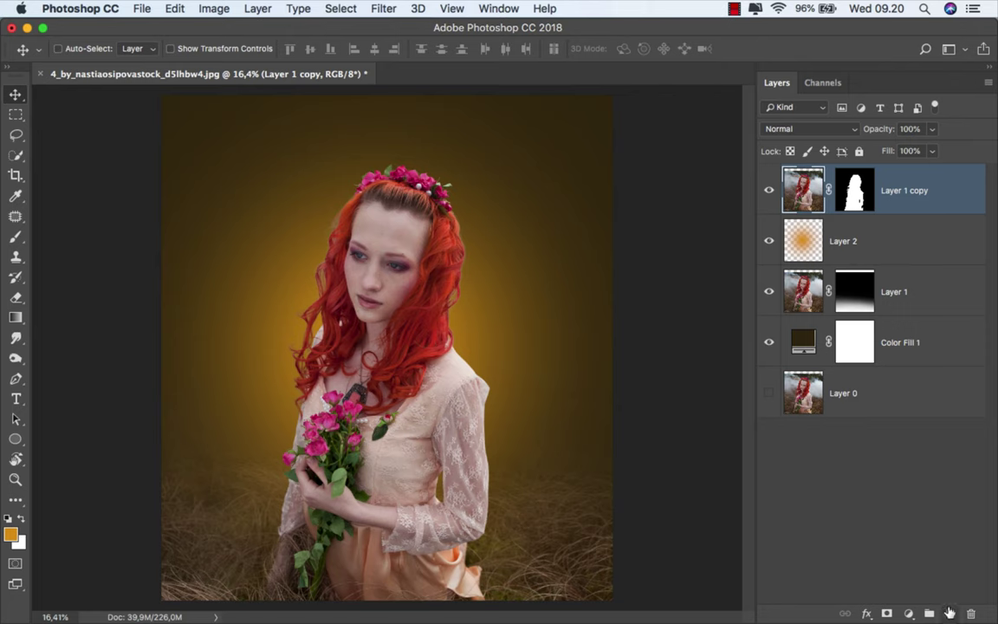
Add a new Layer 3 clipped to the cutout and set a 39 px brush.
key(ctrl+shift+alt+n)
right_click(878, 206)
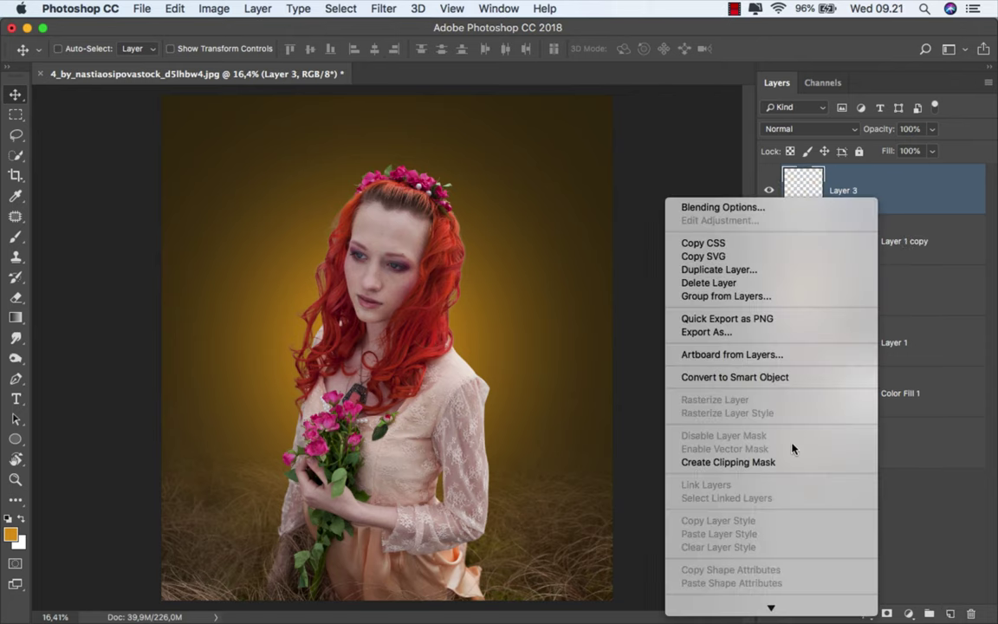
click(726, 464)
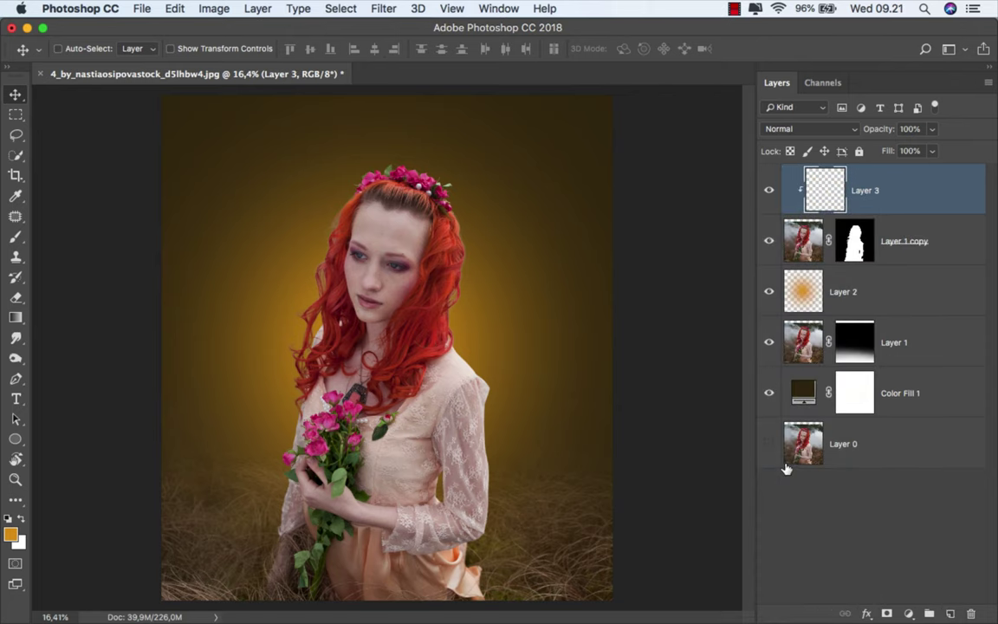
click(16, 236)
click(95, 235)
right_click(365, 283)
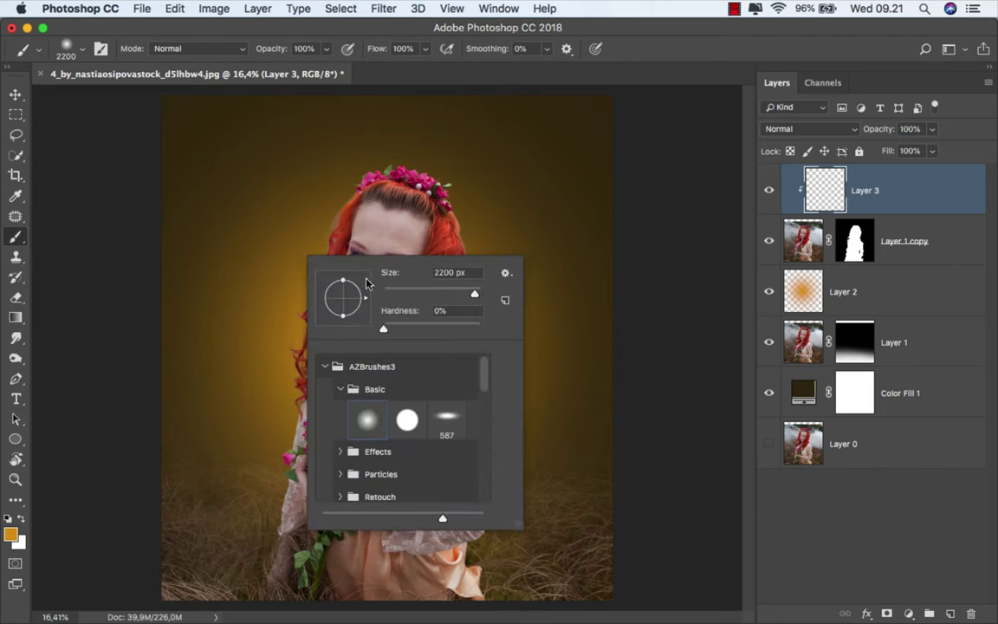
click(401, 294)
key(Return)
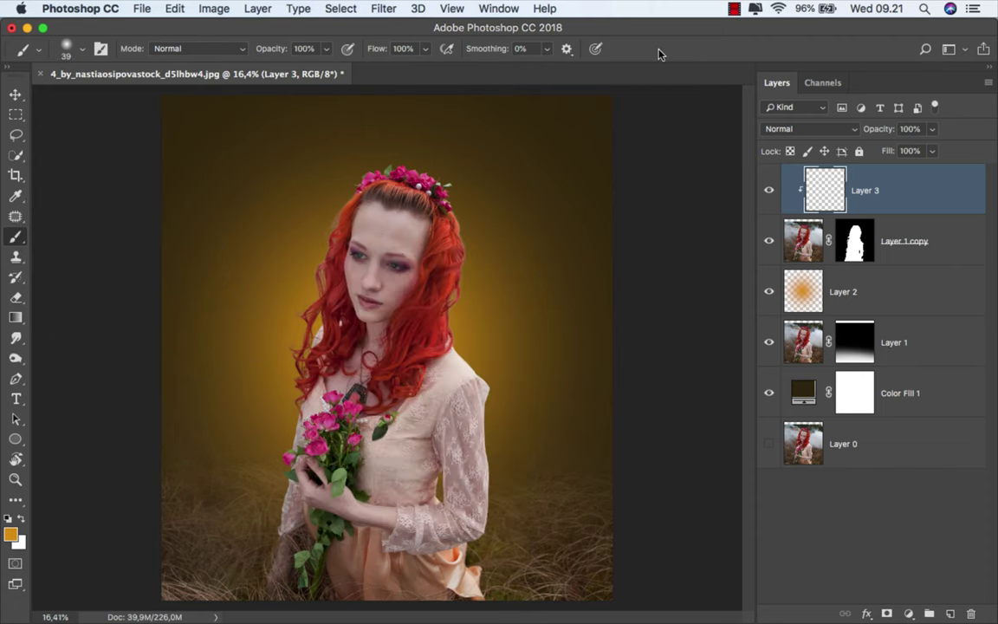
Sample a red from the hair and set the brush to about 337 px at 31% opacity.
scroll(468, 223, up, 1)
scroll(468, 222, up, 3)
scroll(465, 225, up, 1)
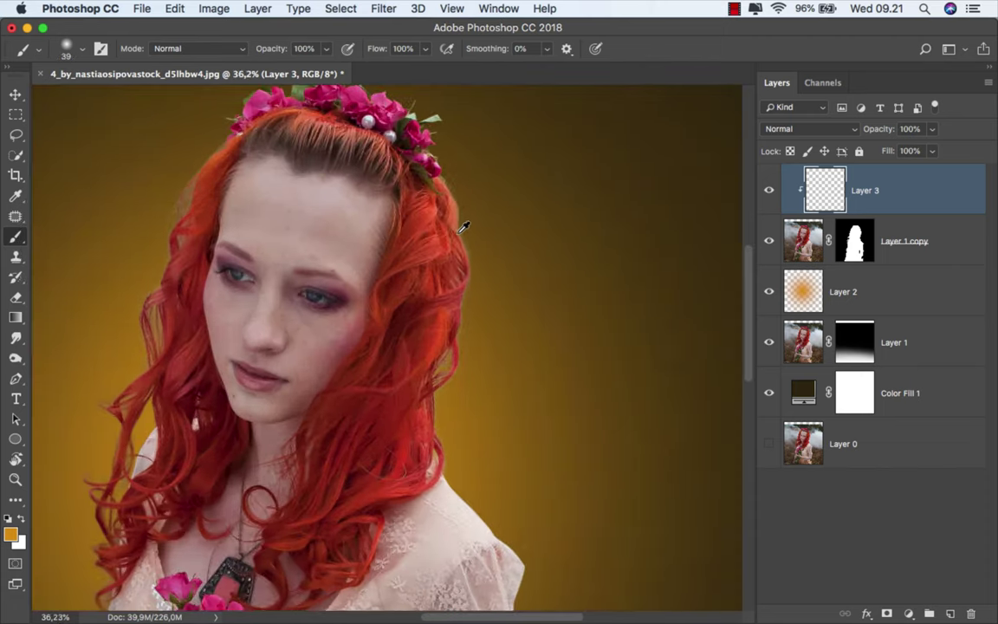
scroll(462, 227, up, 3)
scroll(461, 227, up, 1)
scroll(451, 230, up, 1)
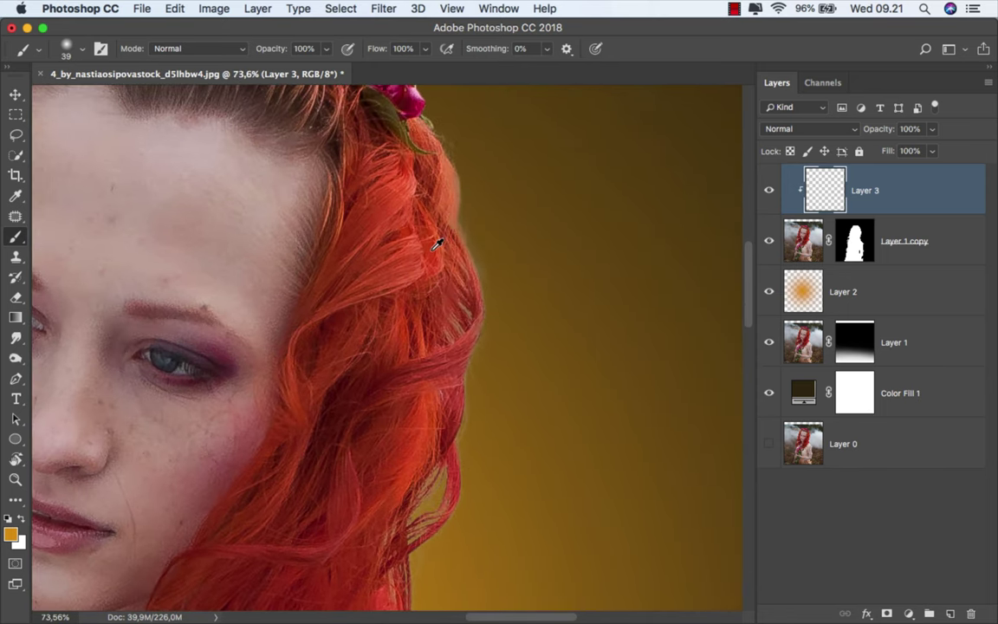
alt+click(438, 245)
drag(468, 223, 485, 223)
scroll(500, 178, down, 2)
scroll(502, 164, down, 1)
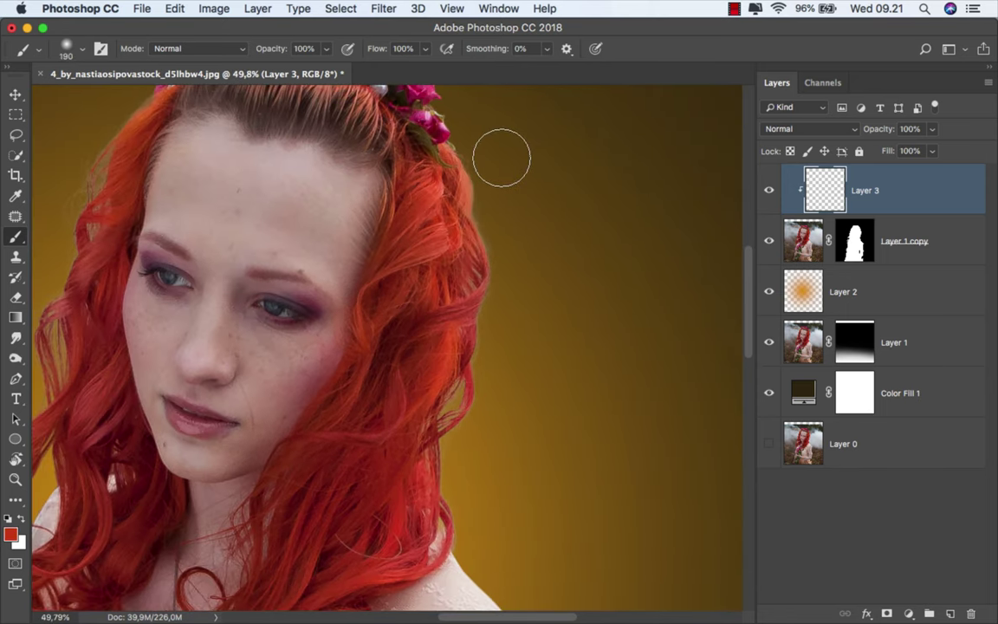
scroll(501, 158, down, 1)
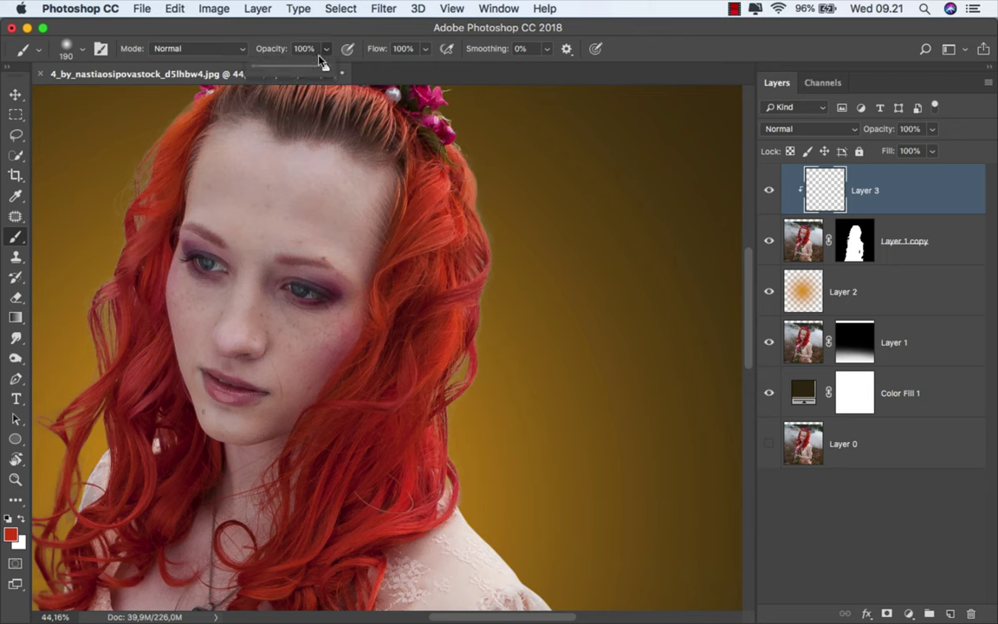
drag(278, 70, 257, 68)
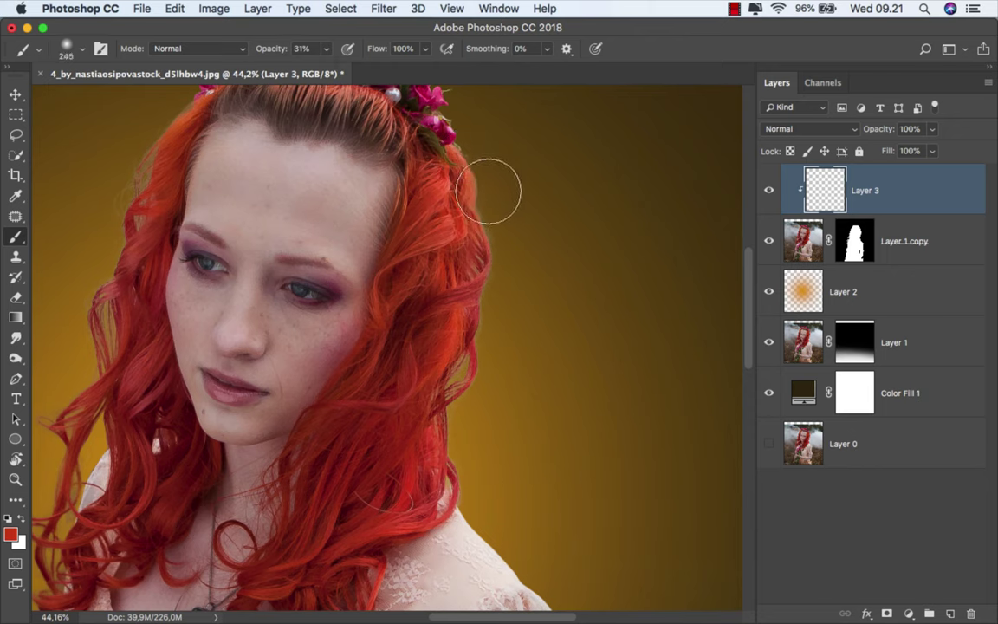
drag(502, 285, 513, 286)
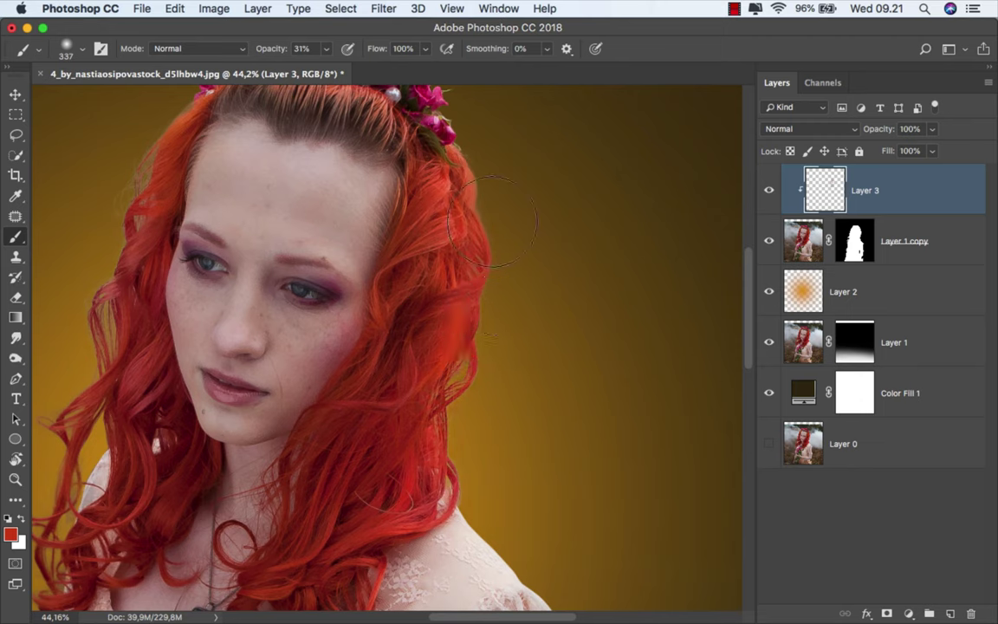
Look over the hair edges and lower the brush opacity to 14%.
scroll(530, 368, left, 5)
scroll(530, 367, up, 2)
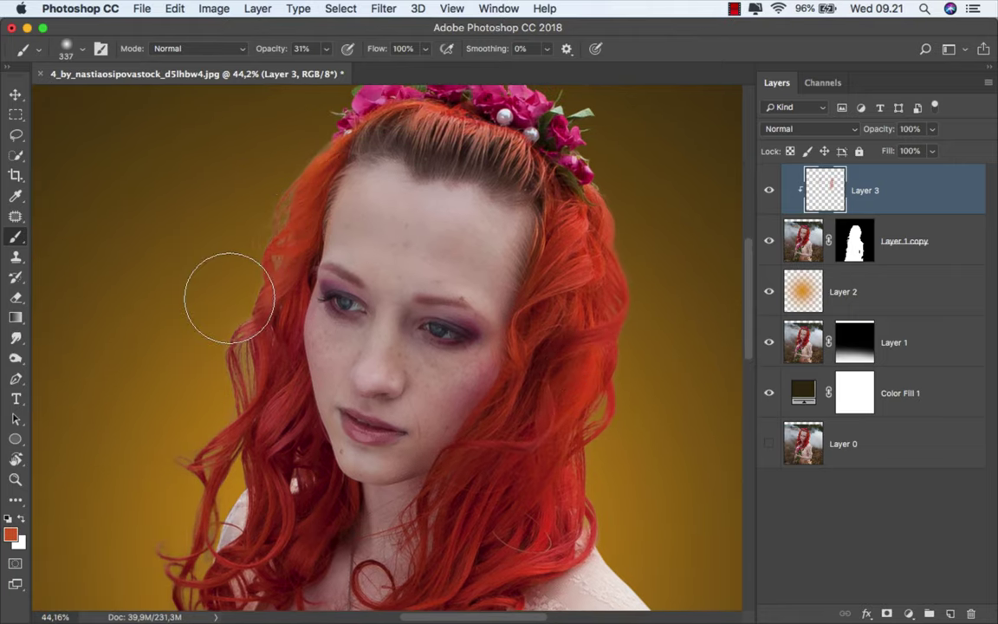
scroll(230, 234, down, 1)
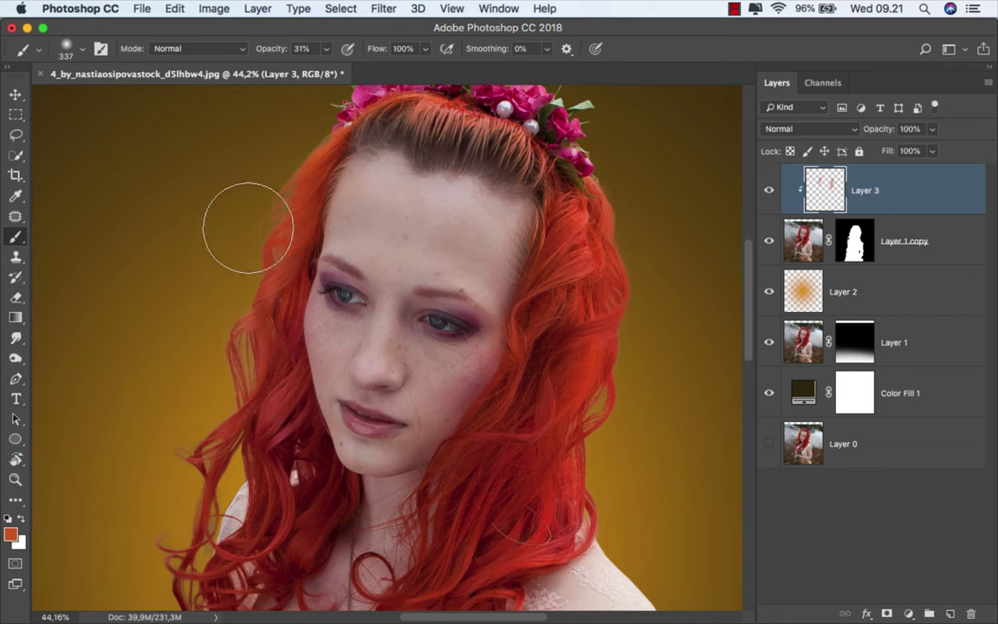
scroll(210, 414, down, 5)
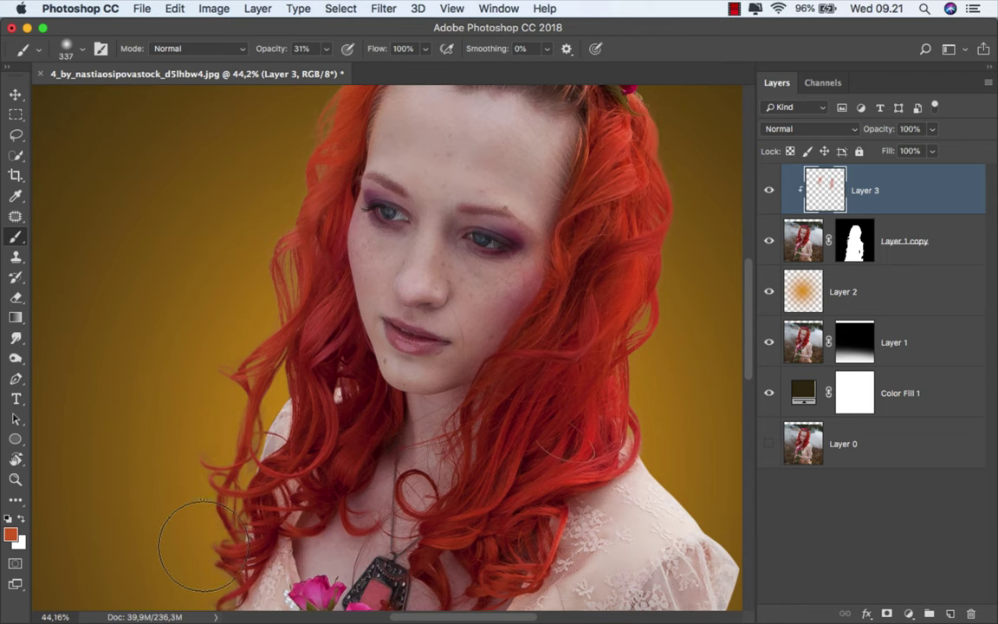
scroll(195, 468, down, 8)
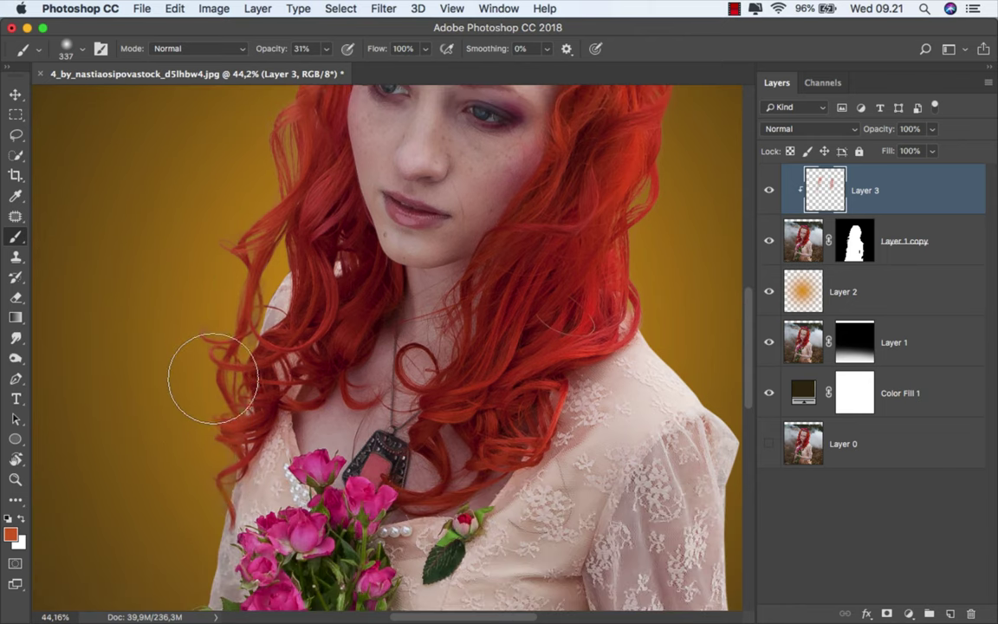
scroll(242, 303, up, 6)
scroll(199, 381, up, 6)
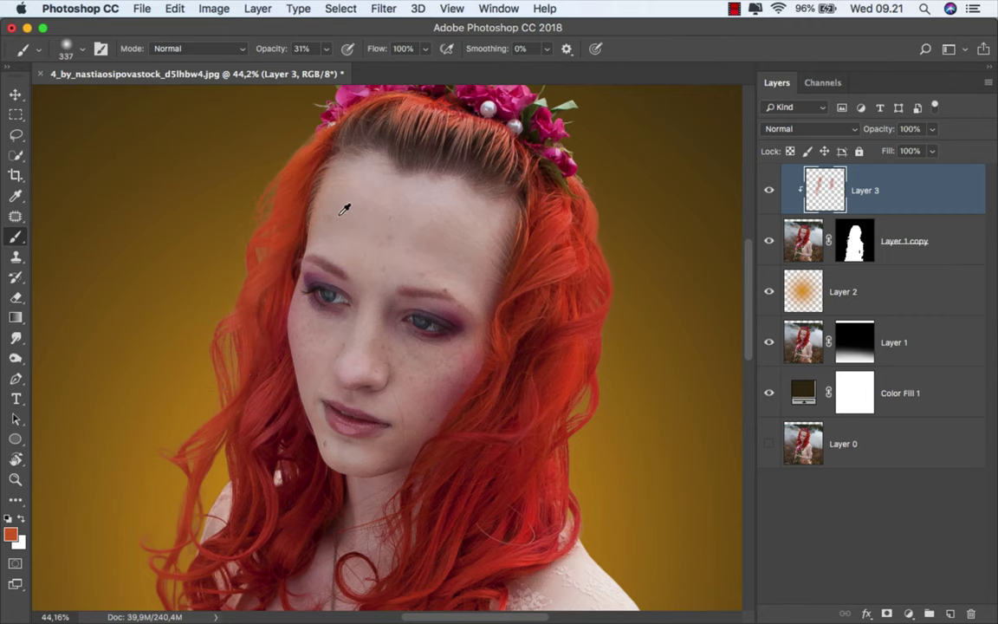
scroll(346, 206, down, 1)
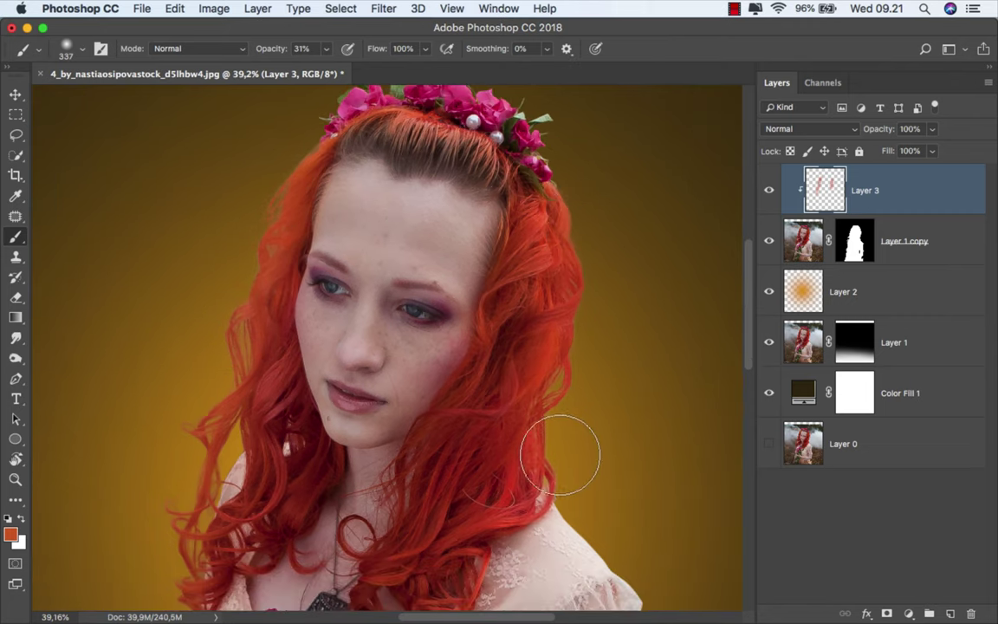
scroll(339, 303, down, 5)
scroll(360, 250, up, 3)
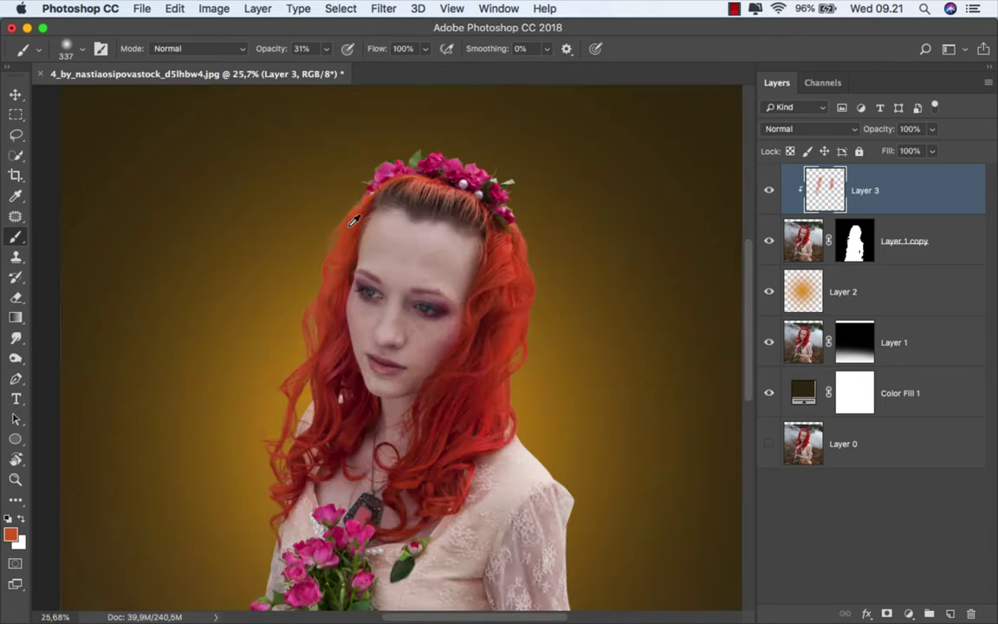
click(326, 51)
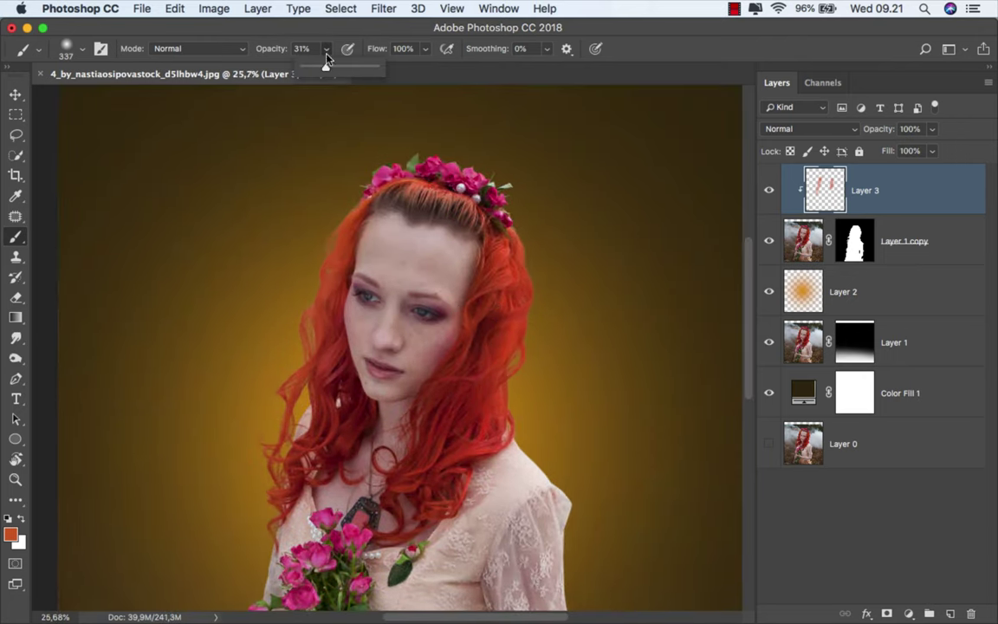
drag(315, 69, 309, 69)
Paint soft red along the left and right hair edges, then compare with the layer hidden.
drag(327, 229, 312, 430)
scroll(563, 356, up, 1)
scroll(555, 329, up, 1)
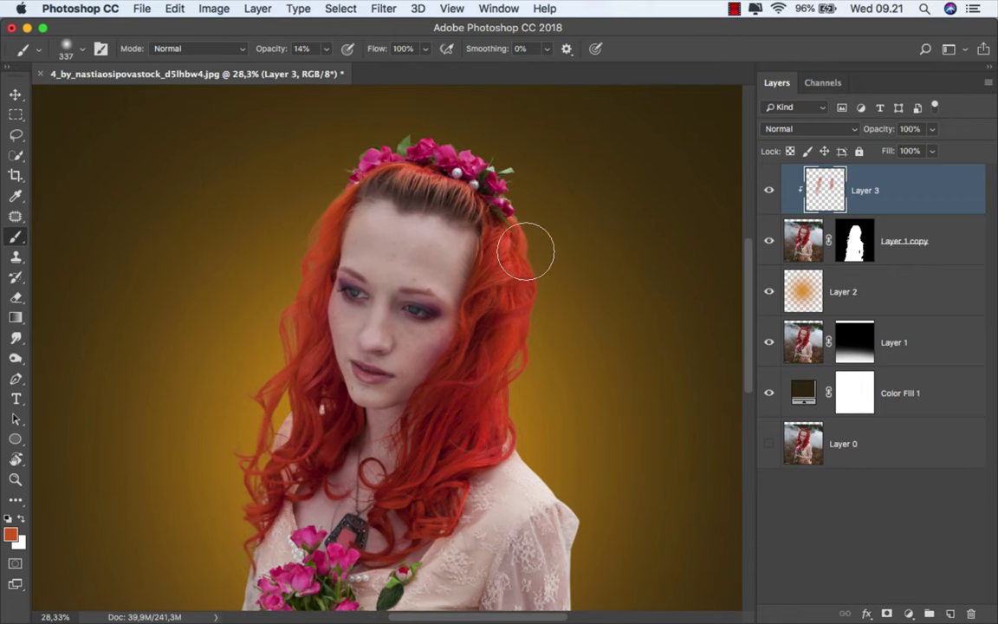
mouse_move(535, 260)
mouse_down()
mouse_move(539, 216)
mouse_move(512, 327)
mouse_move(453, 457)
mouse_up()
scroll(553, 354, up, 1)
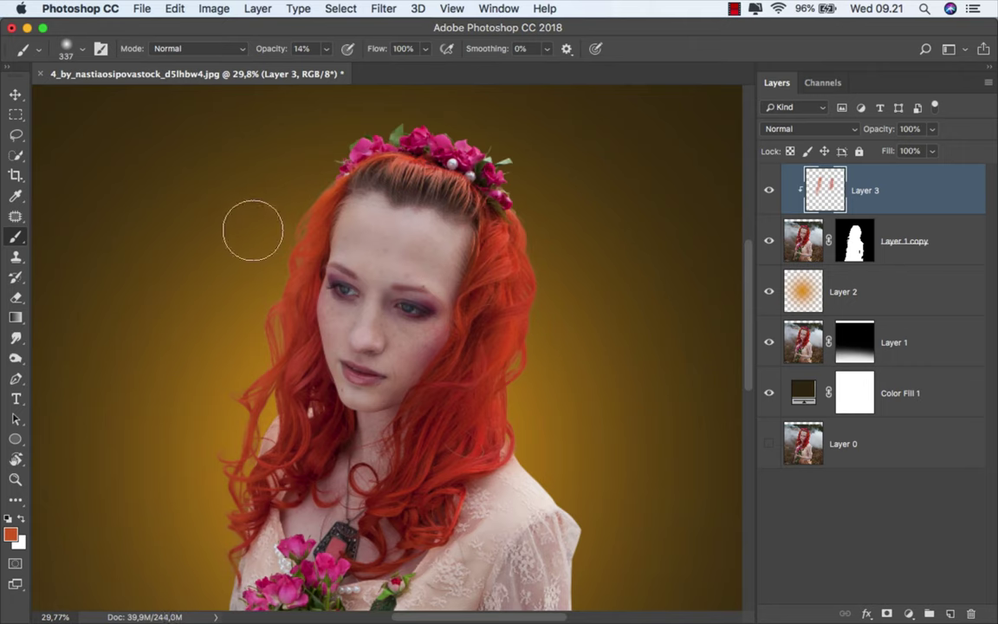
click(769, 189)
Split Layer 3's Blend If Underlying Layer black slider to 0/165.
right_click(903, 199)
click(873, 196)
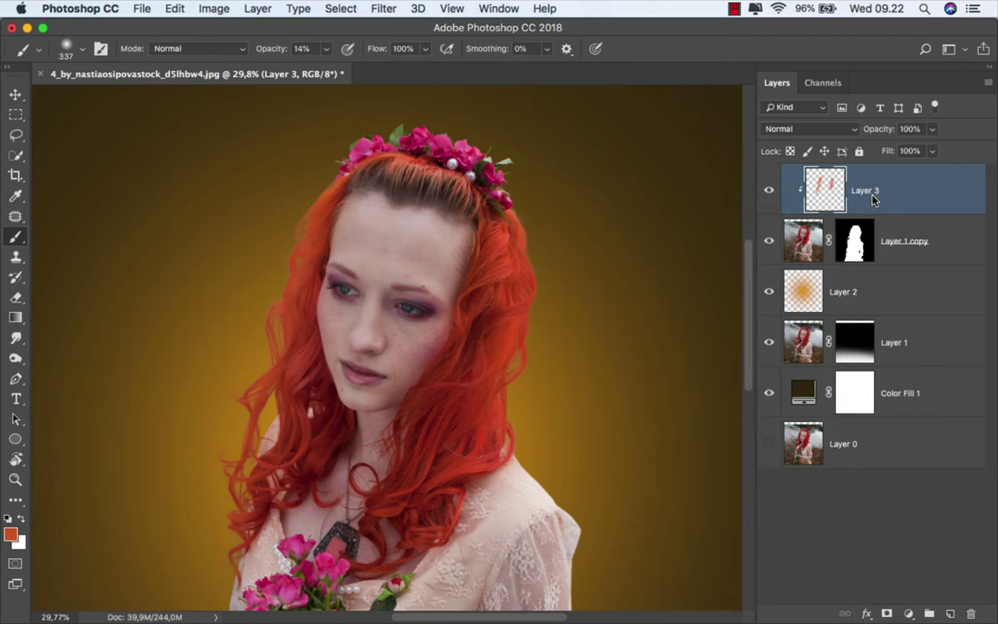
drag(486, 171, 640, 163)
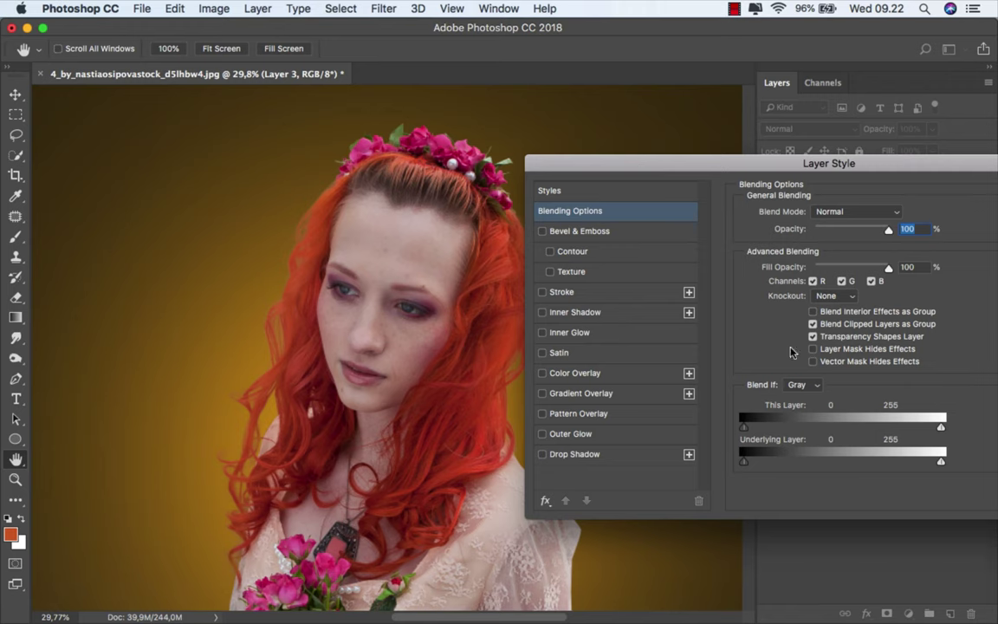
drag(746, 458, 839, 464)
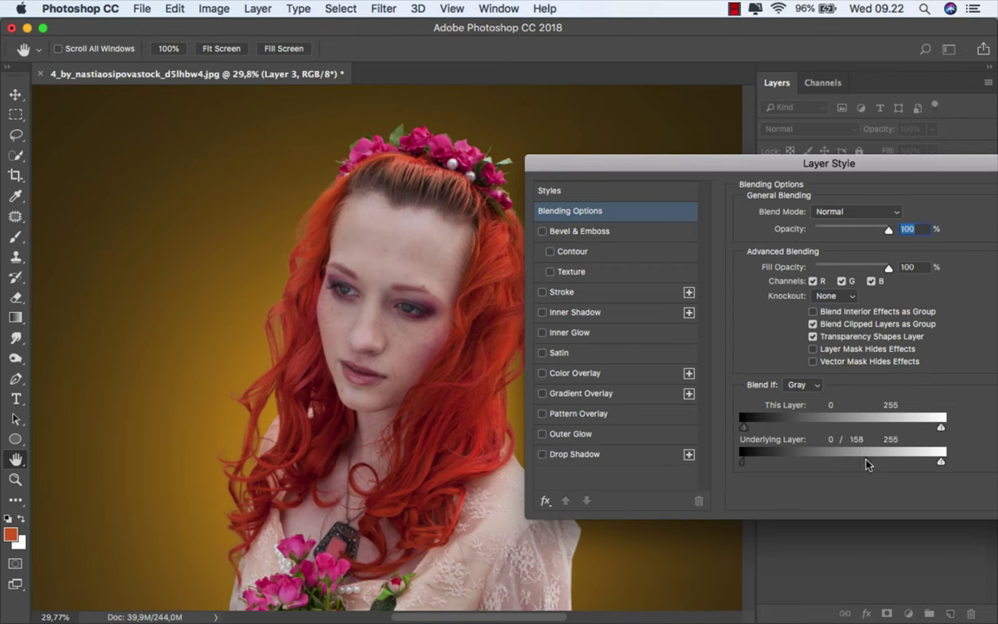
scroll(407, 260, up, 1)
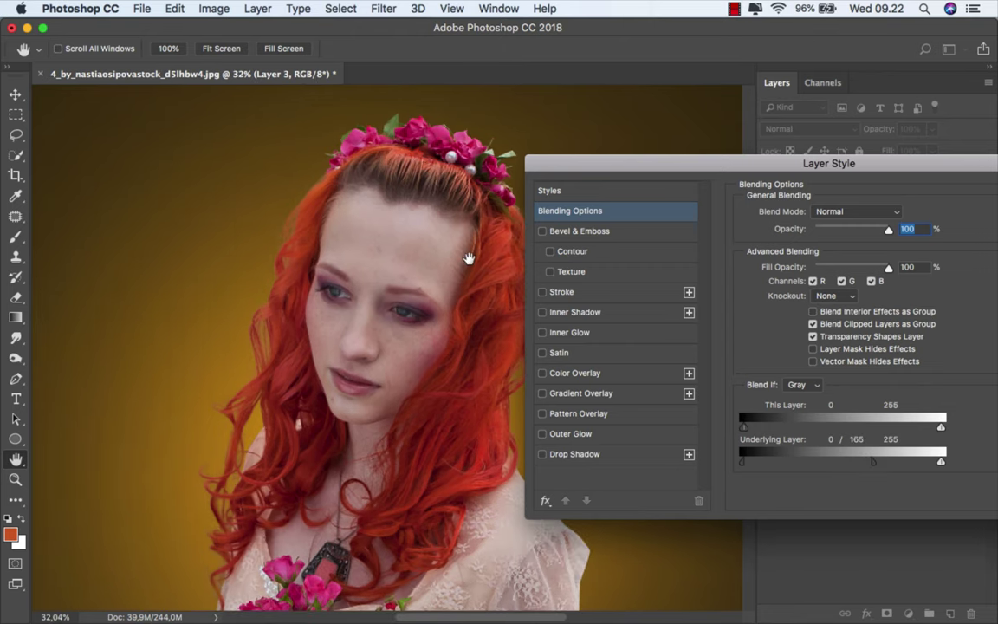
drag(757, 164, 630, 157)
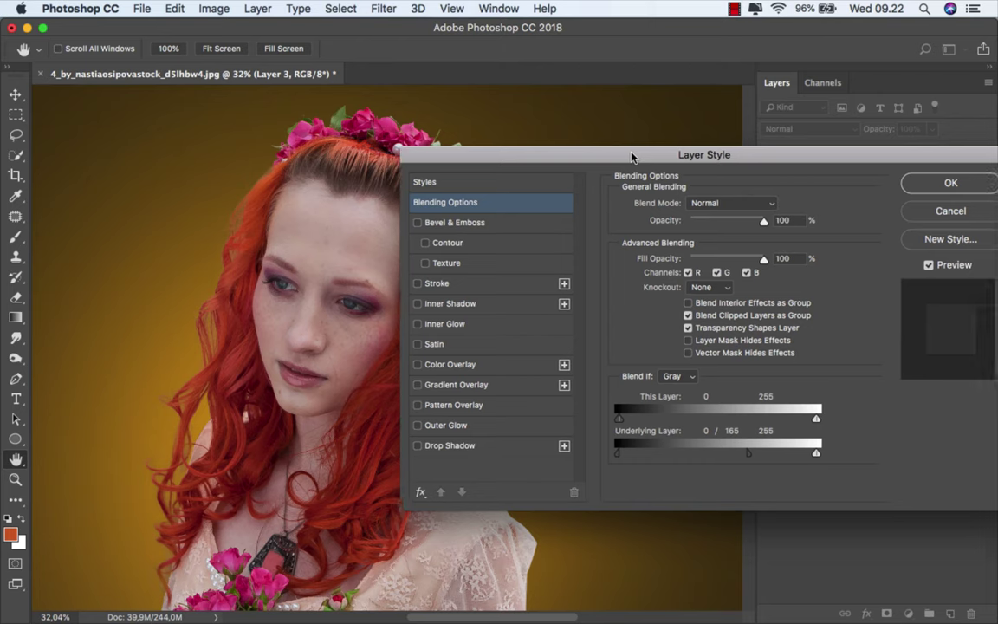
Apply the blending change, compare with Layer 3 hidden, and fit the image on screen.
click(927, 266)
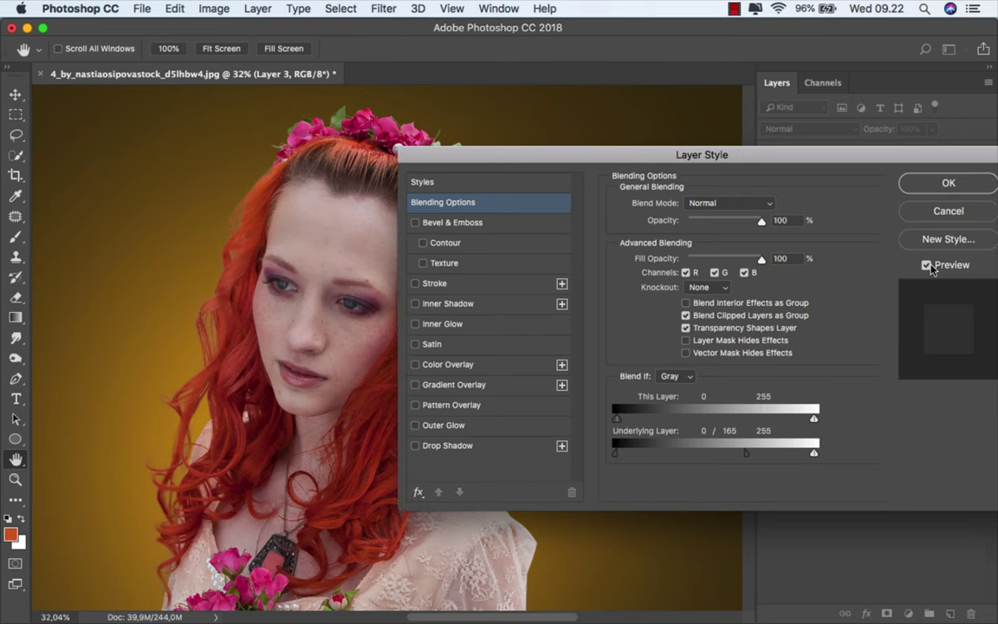
drag(626, 154, 590, 151)
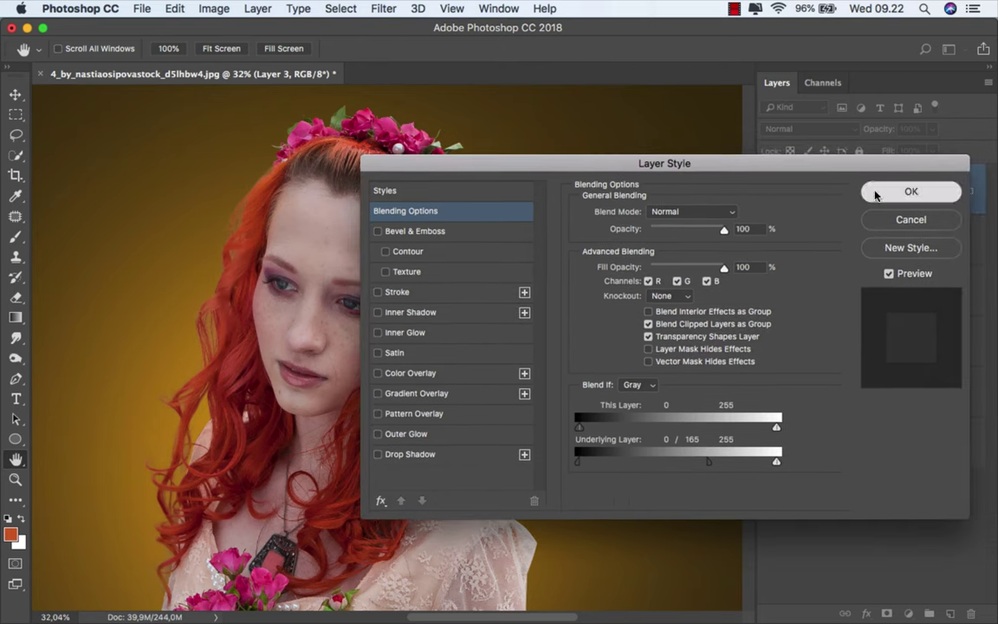
click(949, 183)
scroll(485, 235, down, 1)
click(769, 192)
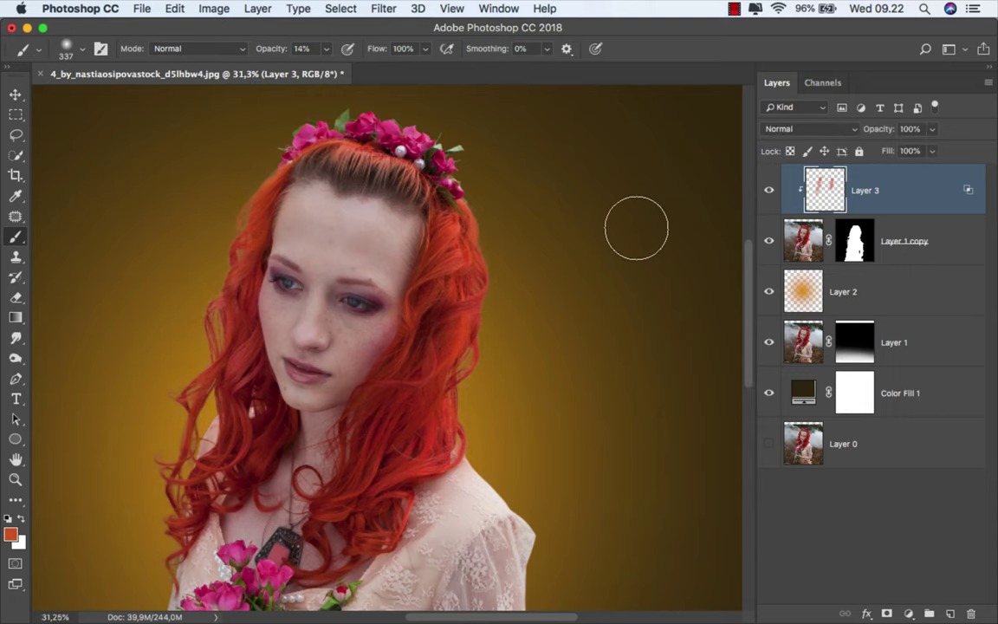
key(ctrl+0)
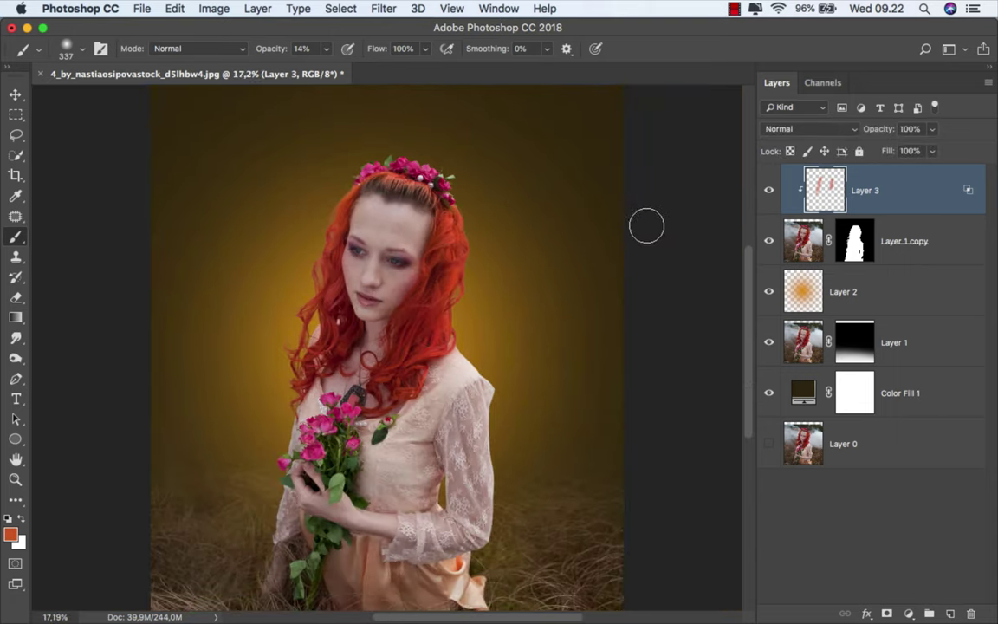
Add a Gradient Map adjustment layer using the black-to-white preset.
key(v)
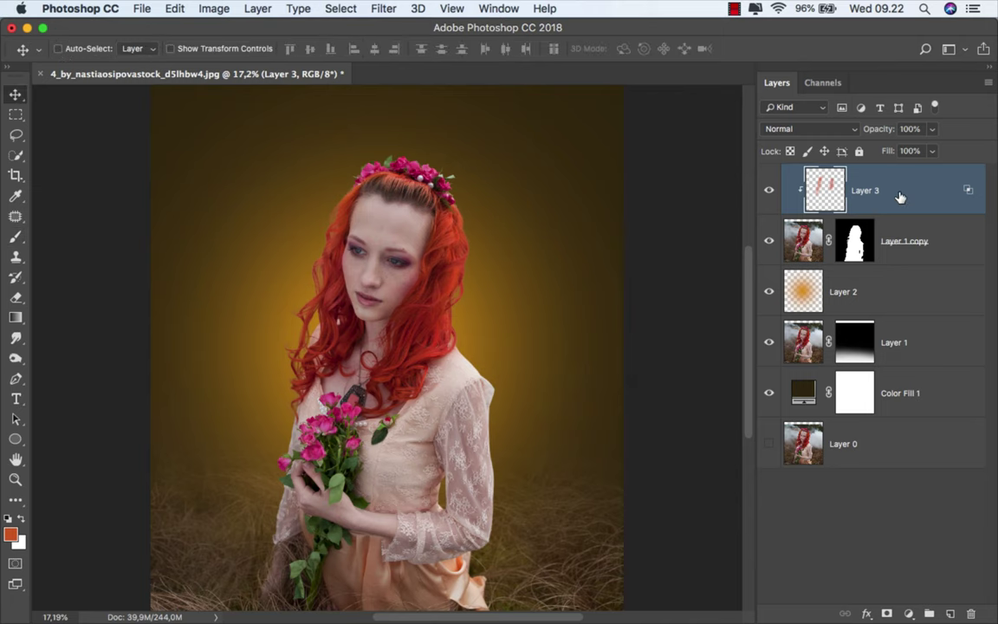
click(908, 613)
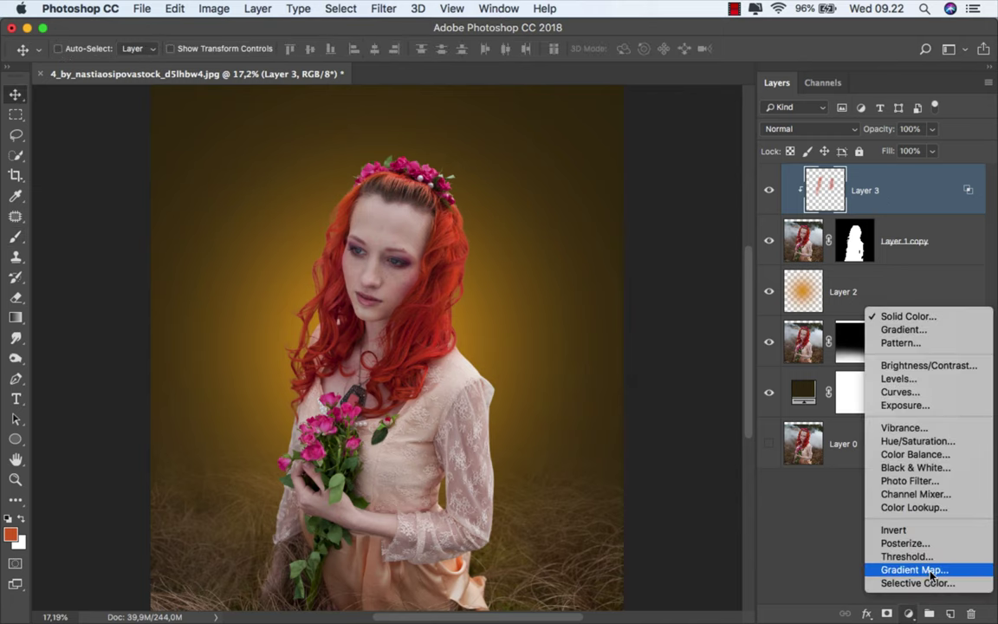
click(931, 567)
click(695, 319)
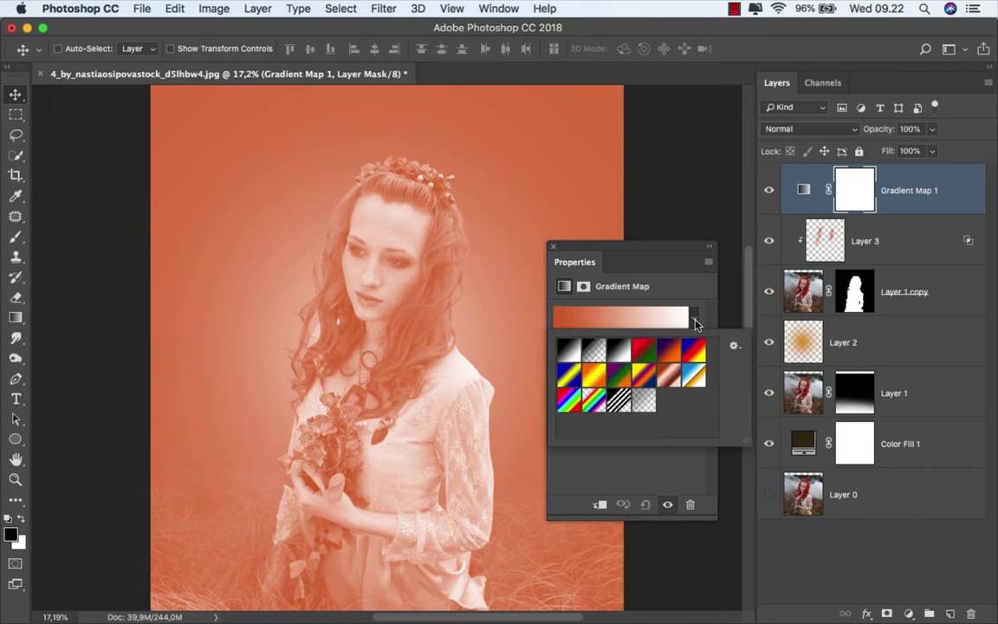
click(618, 350)
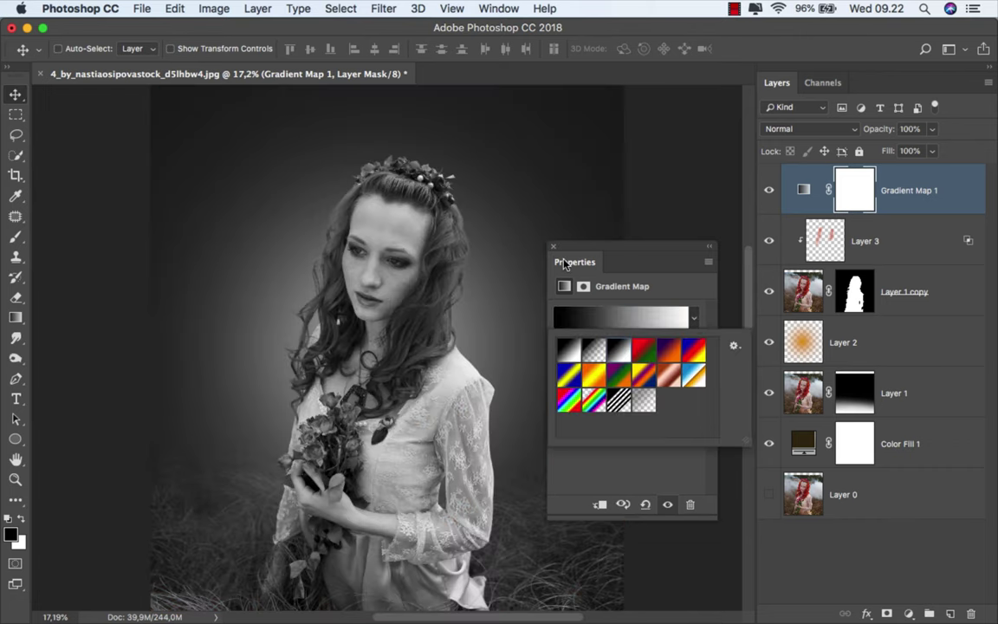
click(553, 246)
Set Gradient Map 1's blend mode to Color Burn.
click(813, 188)
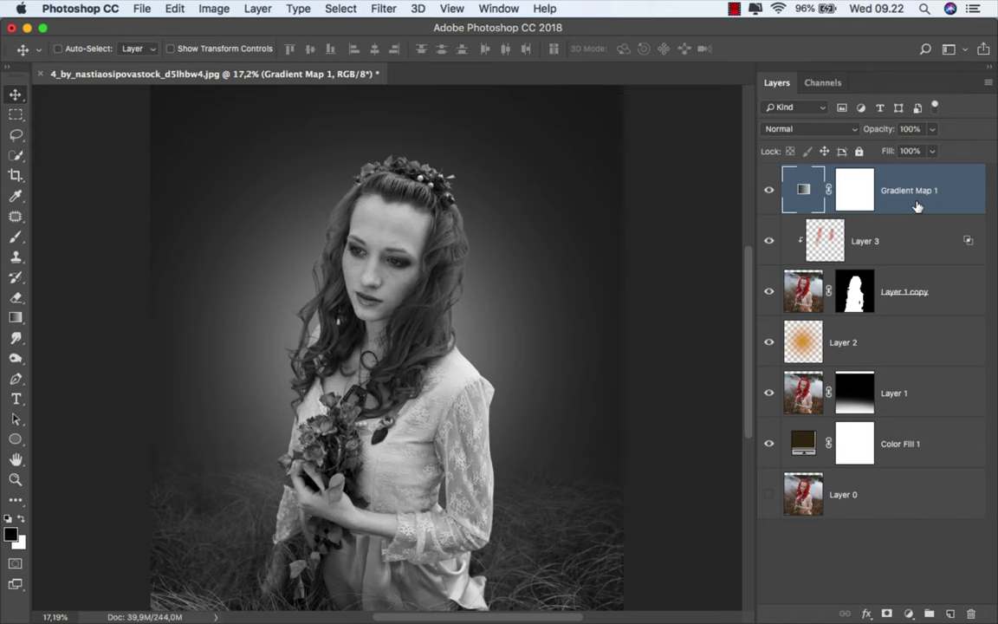
click(808, 129)
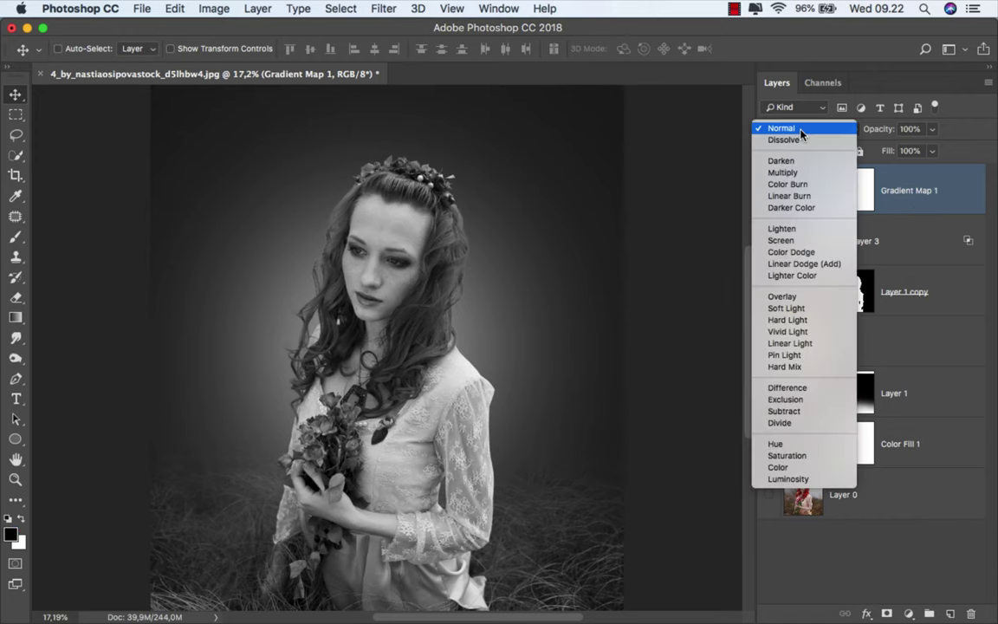
click(823, 185)
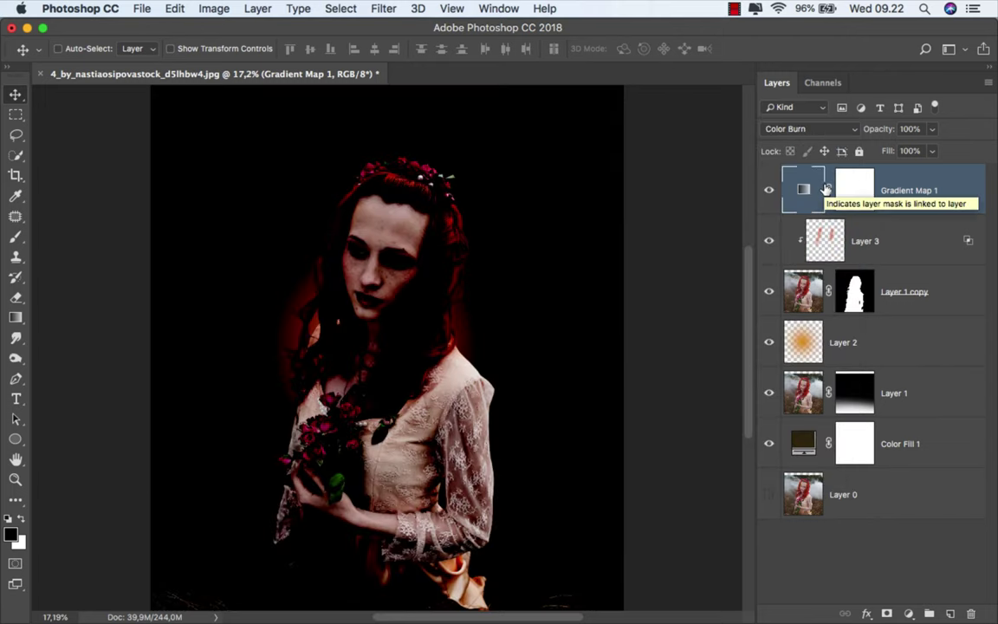
Split Gradient Map 1's This Layer and Underlying Layer black Blend If sliders, then compare.
right_click(911, 185)
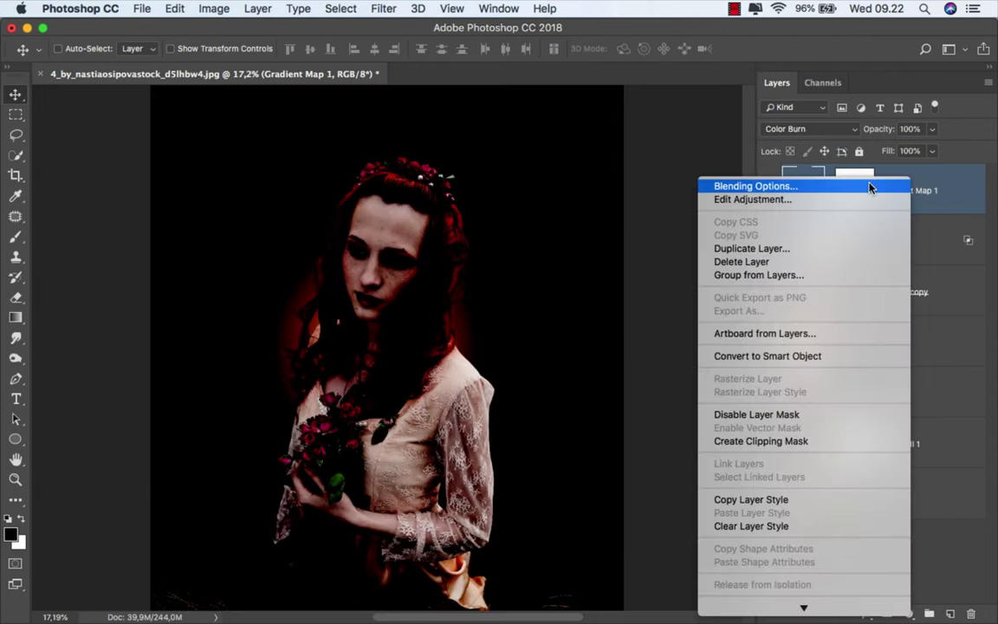
click(871, 187)
drag(468, 160, 629, 156)
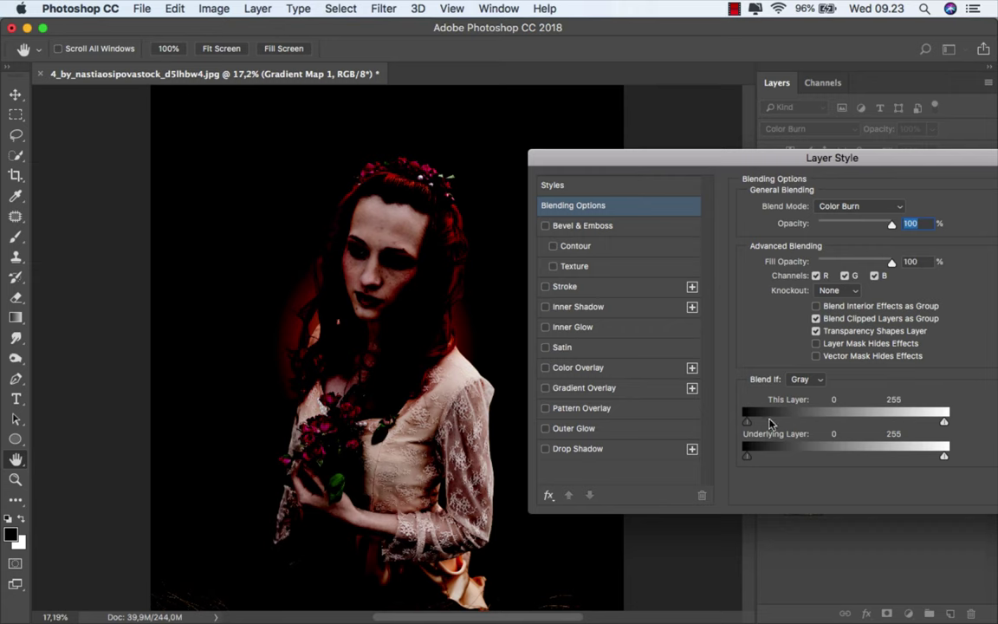
drag(746, 422, 946, 433)
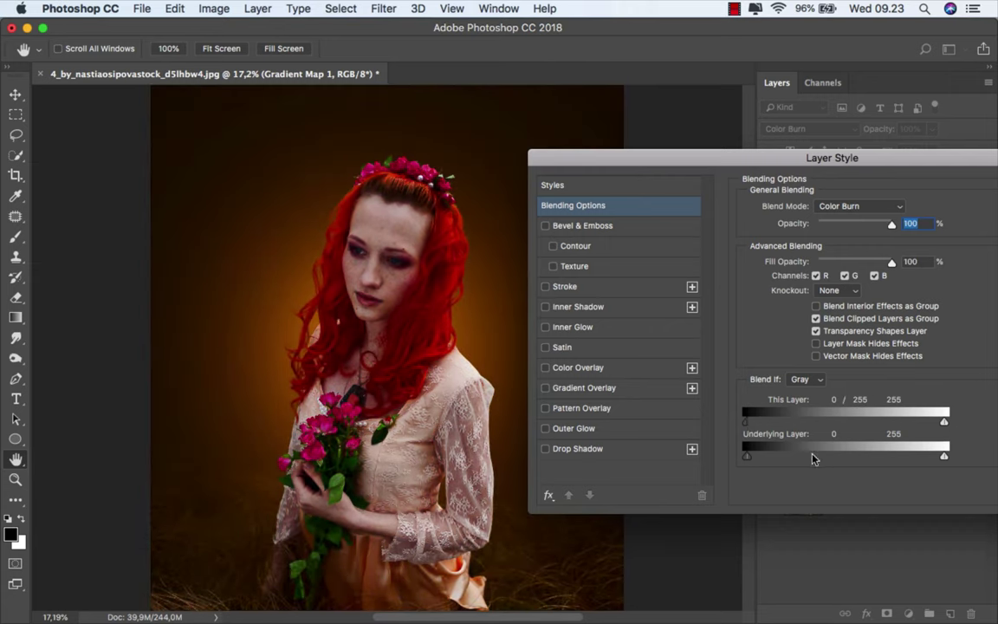
drag(751, 461, 946, 467)
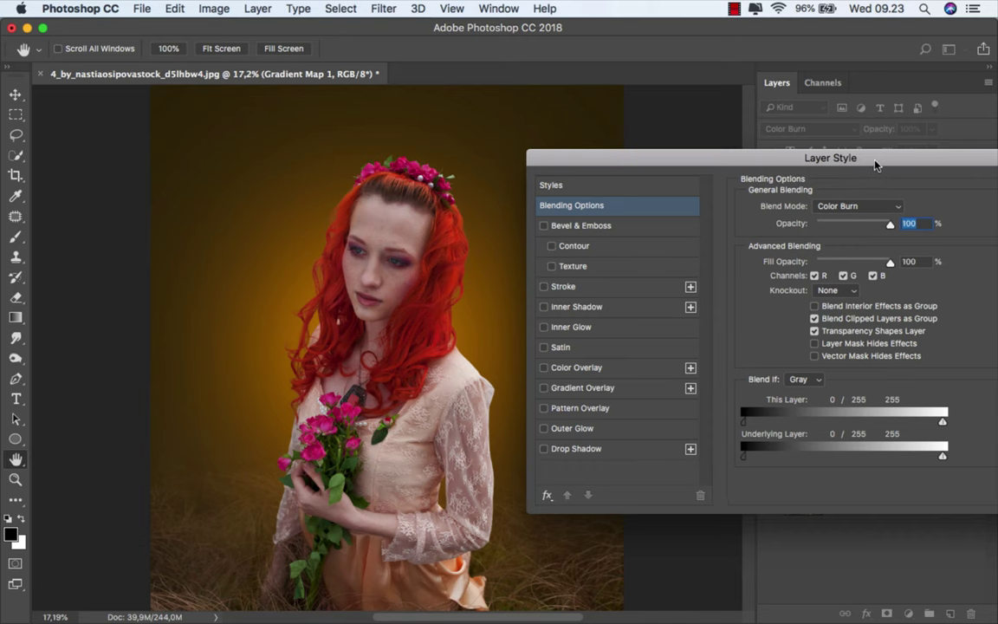
drag(873, 161, 686, 162)
click(884, 187)
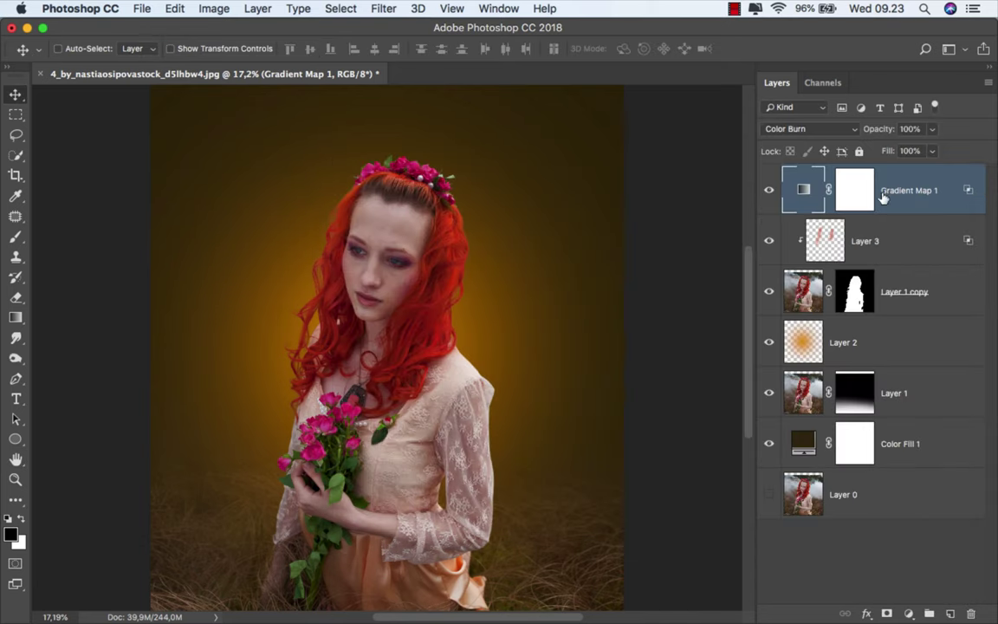
click(767, 190)
Add a black-to-white Gradient Map 2 layer blended in Linear Dodge (Add).
click(908, 614)
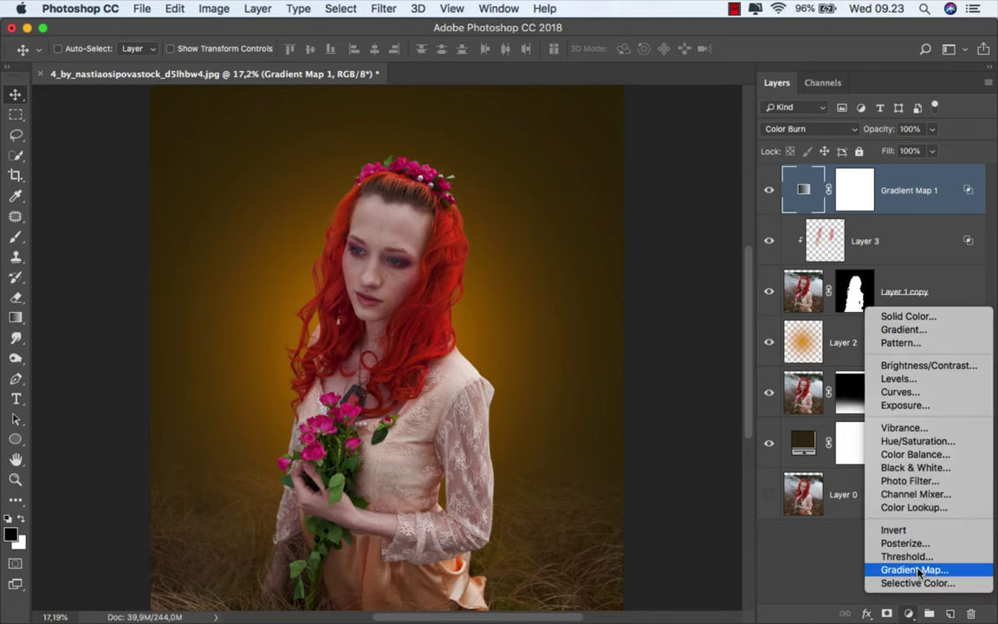
click(912, 569)
click(694, 318)
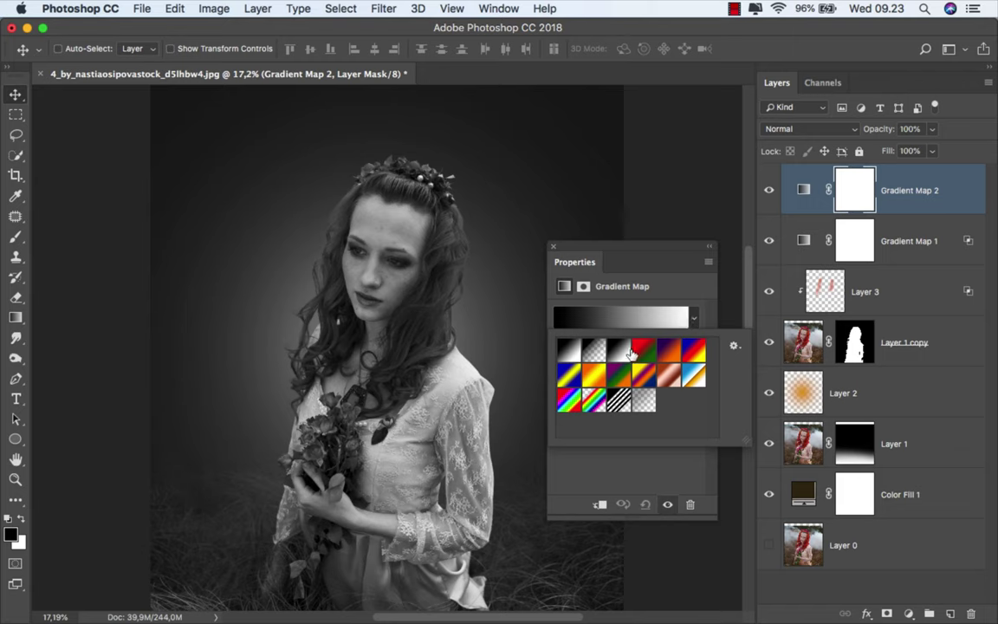
click(498, 229)
click(552, 246)
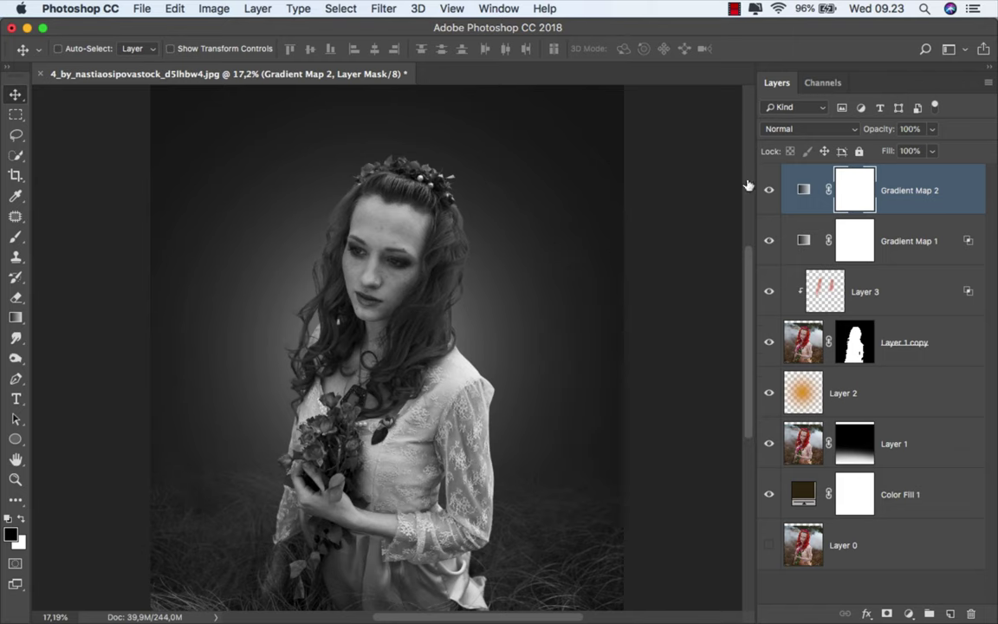
click(810, 128)
click(823, 263)
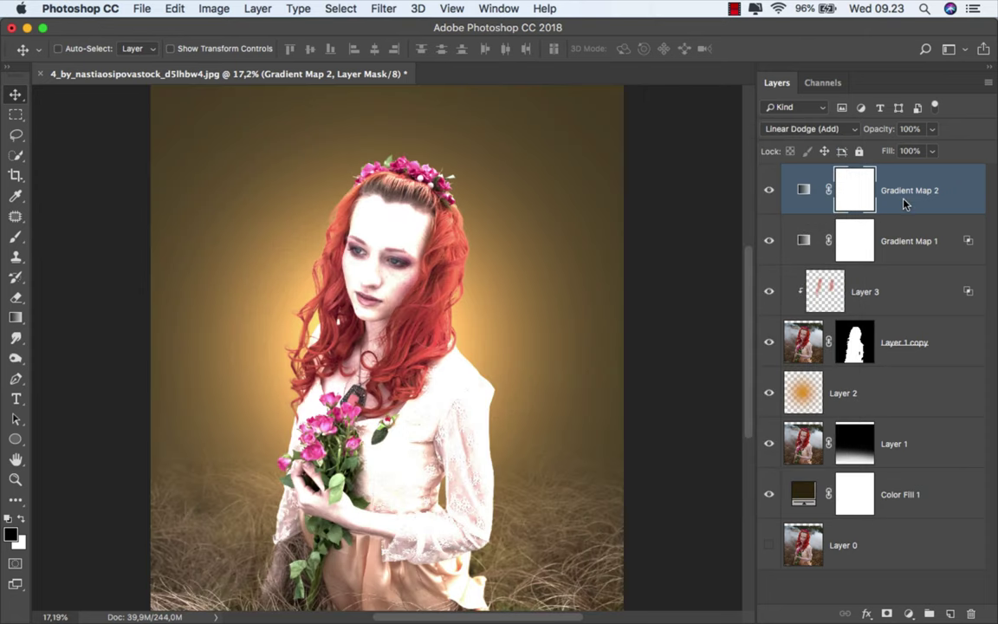
Set Gradient Map 2's Blend If This Layer to 152 and Underlying Layer to 89/255.
right_click(886, 204)
click(886, 206)
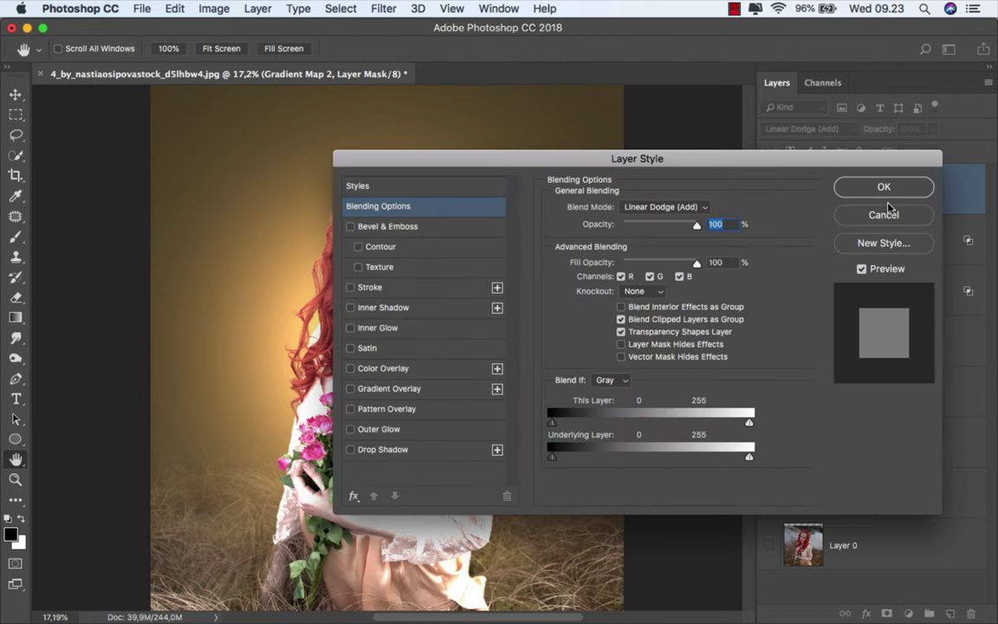
drag(589, 167, 760, 144)
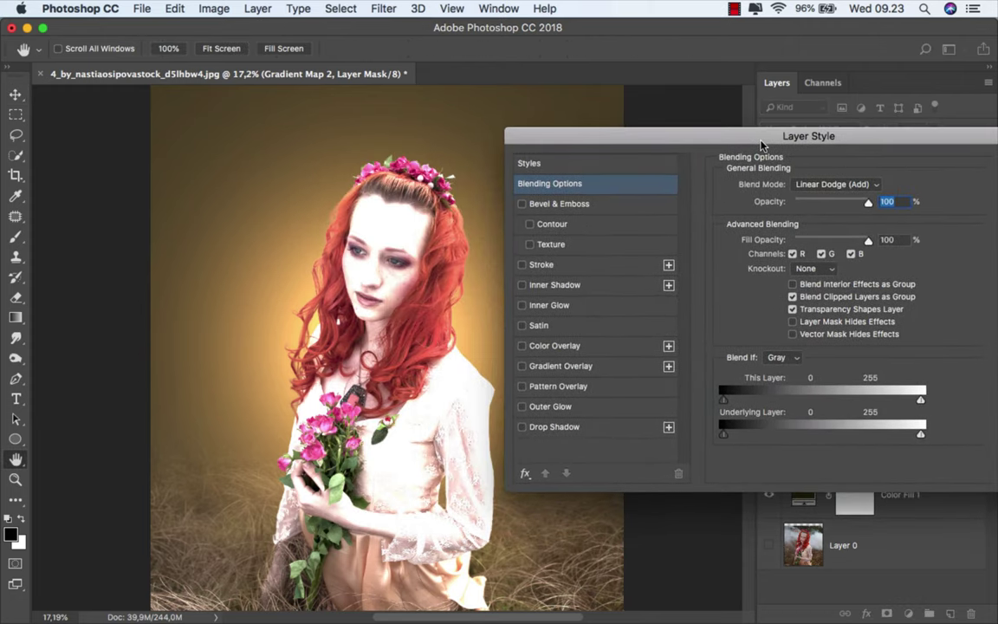
drag(724, 400, 943, 408)
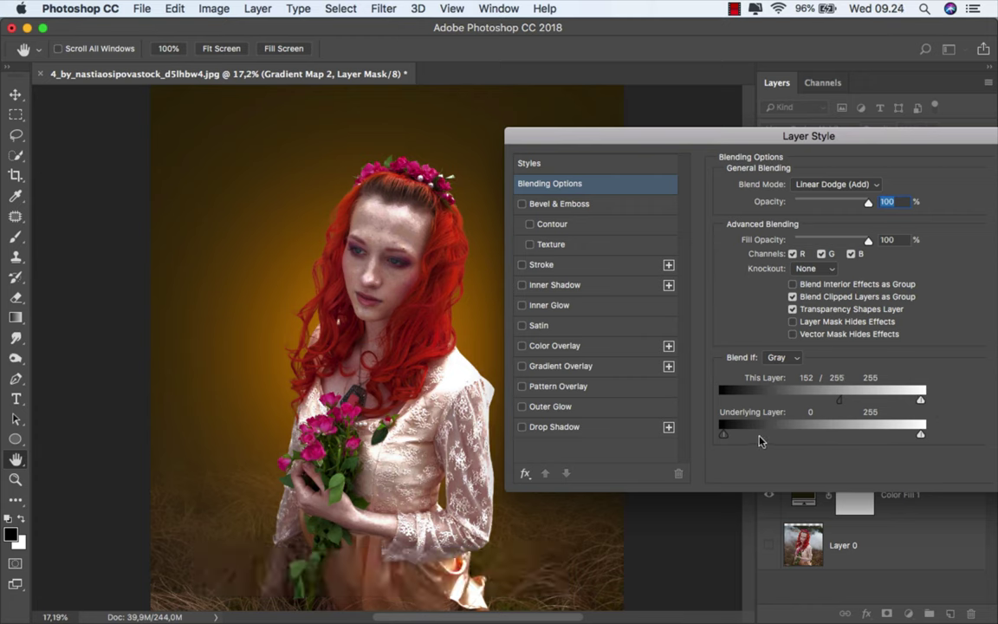
drag(727, 439, 945, 438)
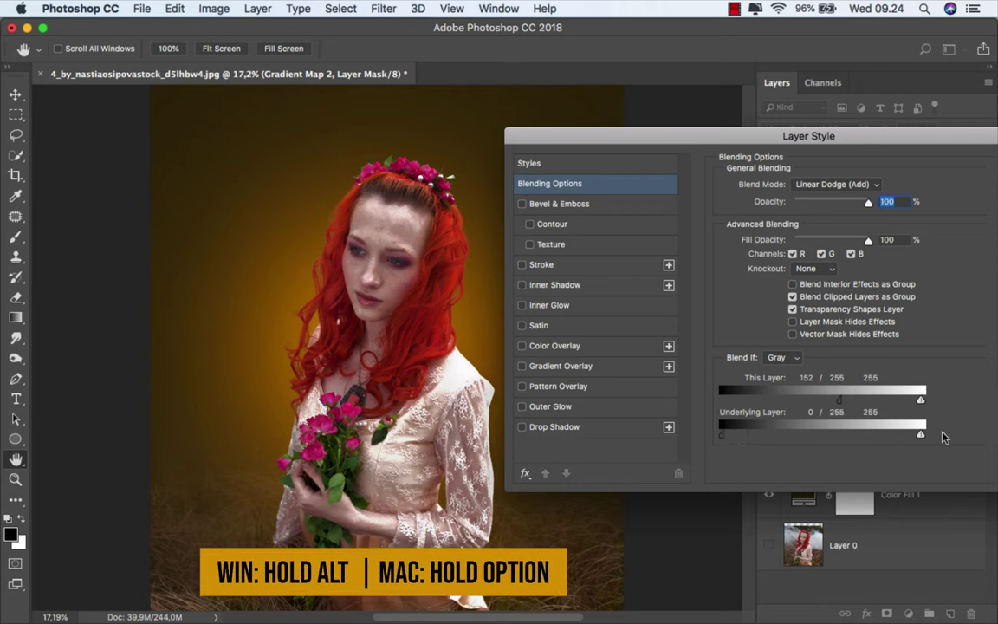
mouse_move(748, 434)
mouse_down()
mouse_move(827, 436)
mouse_move(793, 436)
mouse_up()
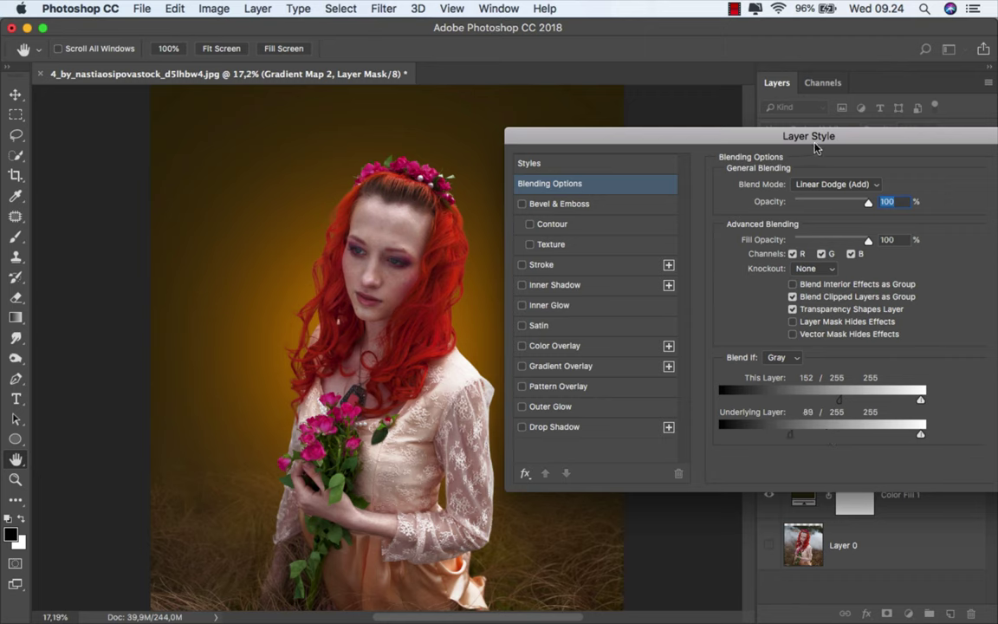
Apply the blending options and compare the image with Gradient Map 2 hidden.
drag(814, 147, 608, 370)
click(826, 471)
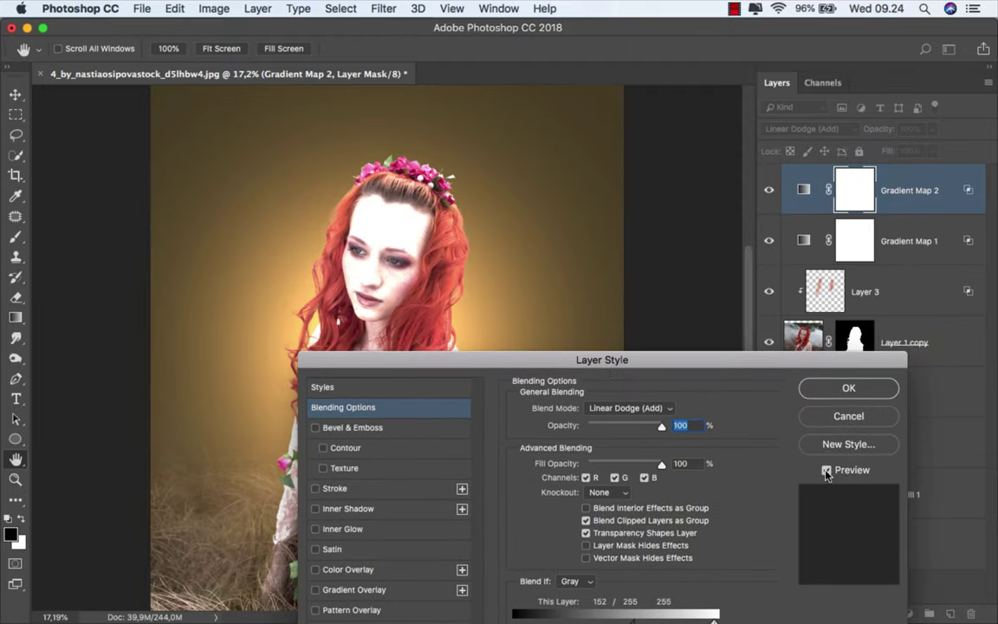
click(851, 388)
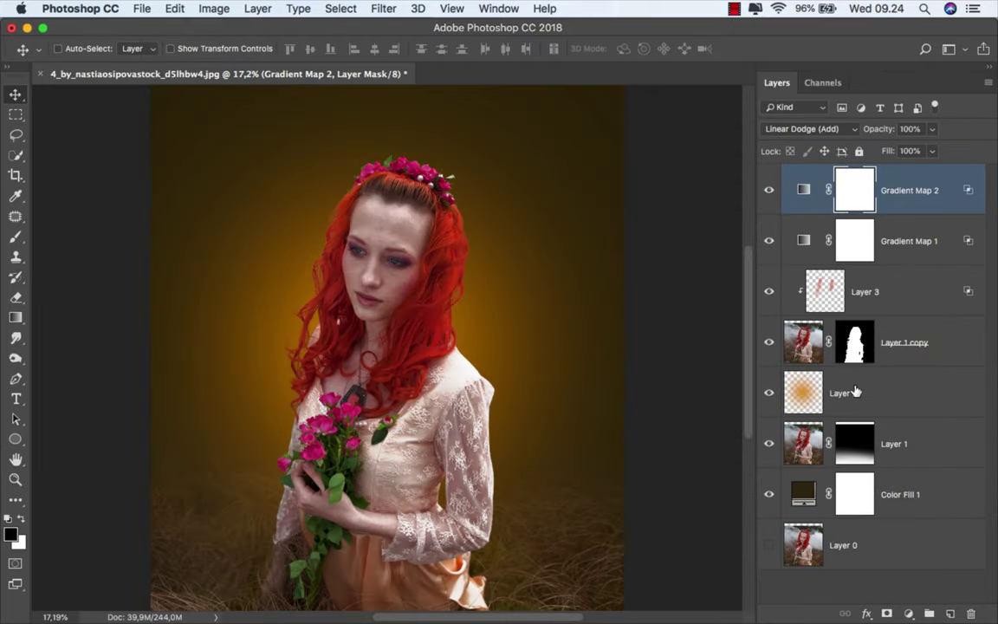
click(770, 191)
Invert Gradient Map 2's mask to black and ready a white brush at 100% opacity.
click(770, 191)
drag(853, 196, 854, 198)
key(ctrl+i)
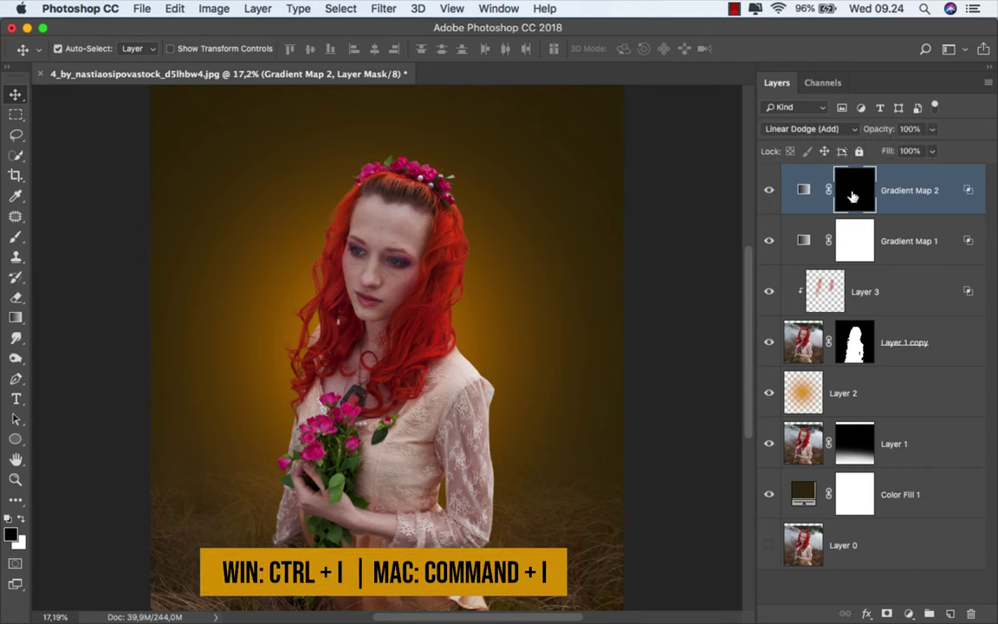
click(15, 235)
key(x)
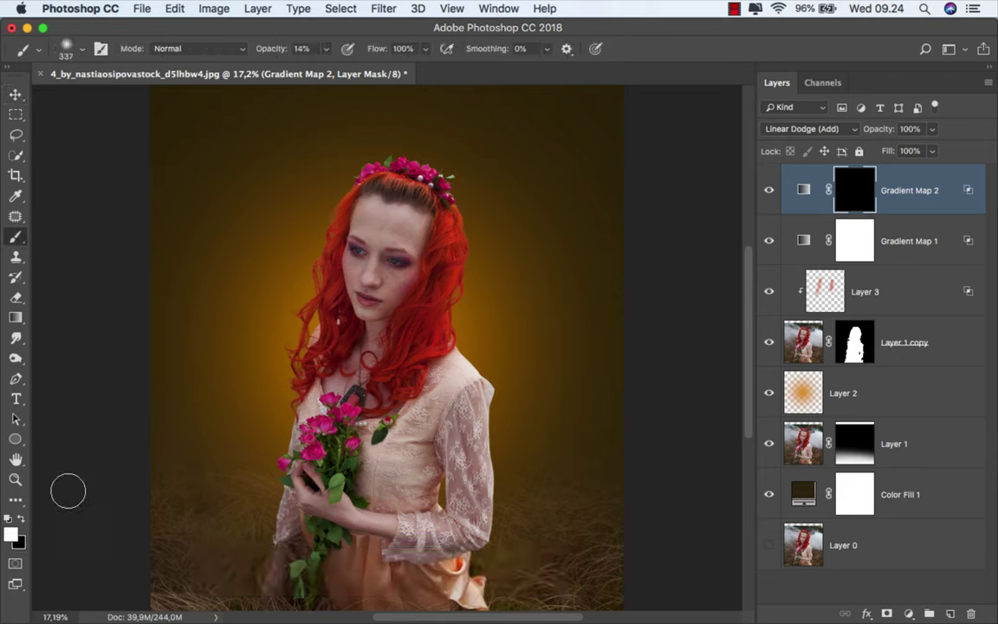
drag(325, 53, 388, 67)
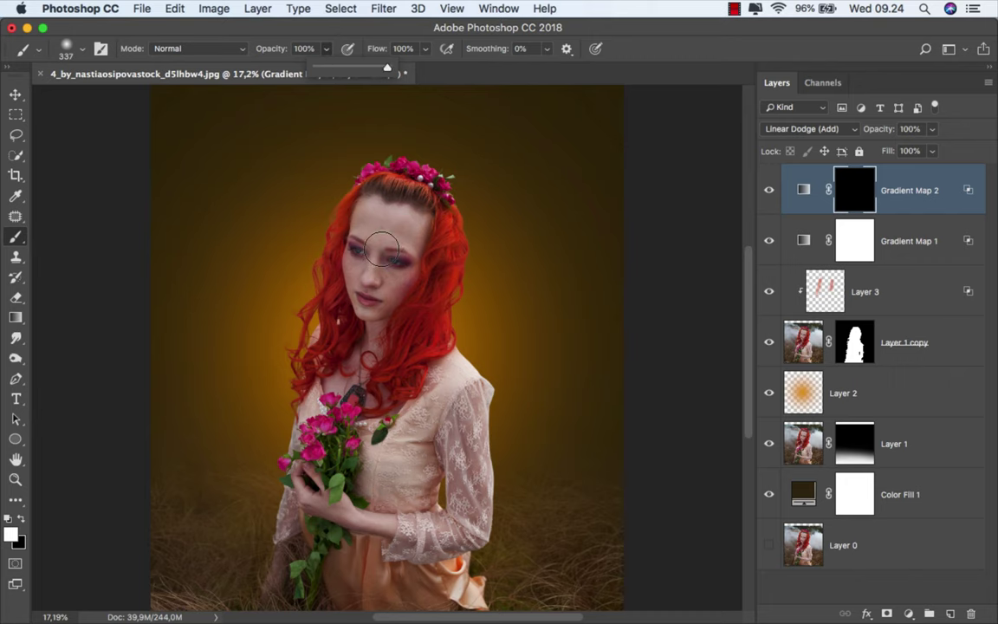
Paint white on the mask over the woman's face and neck.
scroll(394, 230, up, 3)
key(bracketright)
mouse_move(417, 224)
mouse_down()
mouse_move(357, 314)
mouse_move(353, 199)
mouse_up()
scroll(356, 260, down, 3)
key(bracketleft)
key(bracketleft)
key(bracketleft)
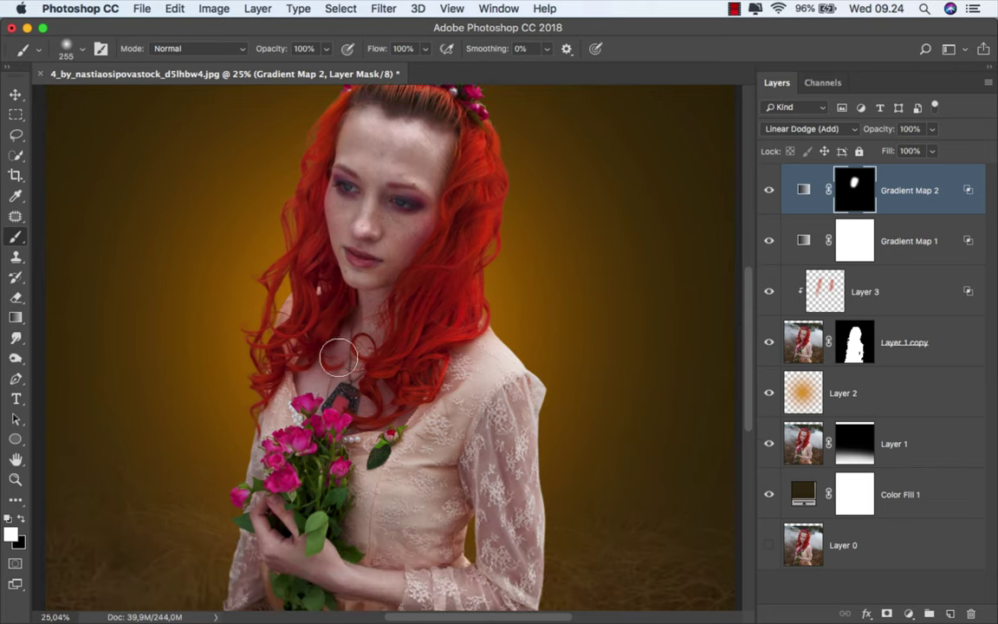
scroll(286, 346, down, 5)
mouse_move(371, 299)
mouse_down()
mouse_move(286, 346)
mouse_move(310, 400)
mouse_move(450, 375)
mouse_move(480, 433)
mouse_up()
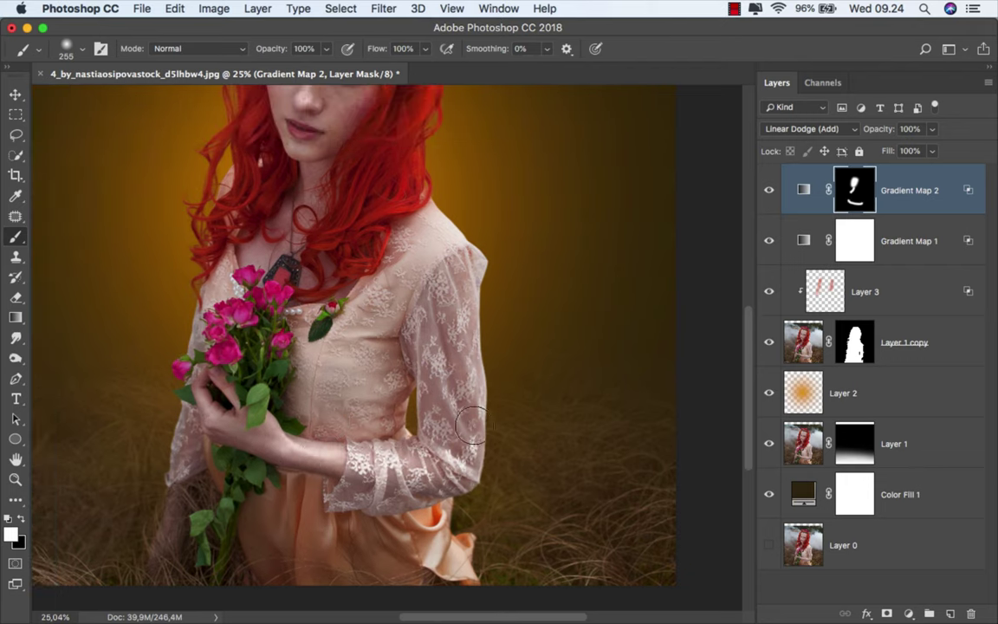
Paint the chest and sleeve at 46% brush opacity, then compare with the layer toggled.
drag(325, 52, 285, 69)
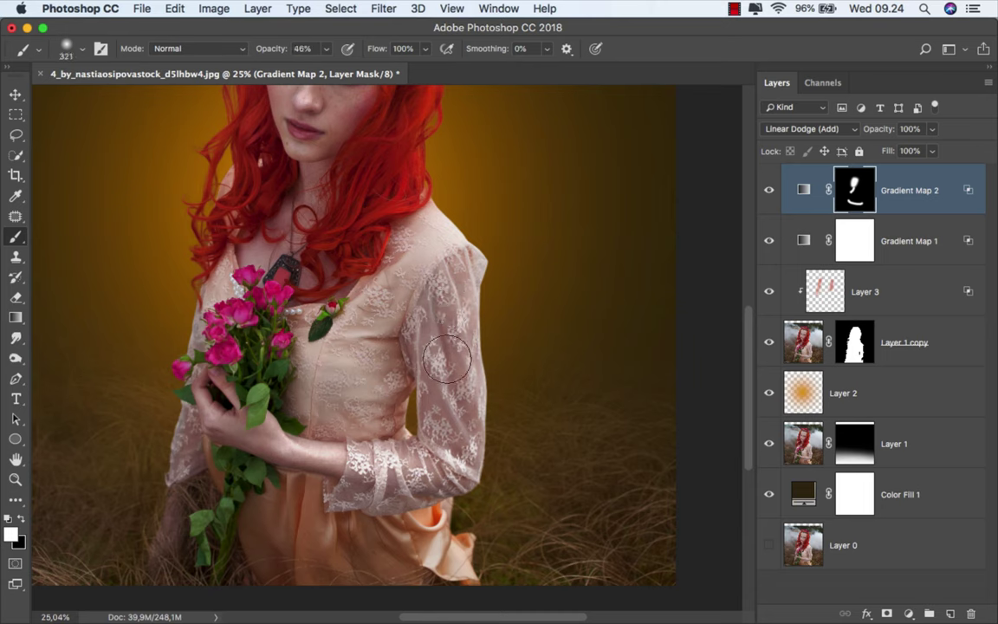
mouse_move(418, 278)
mouse_down()
mouse_move(367, 325)
mouse_move(339, 374)
mouse_move(330, 323)
mouse_move(324, 356)
mouse_up()
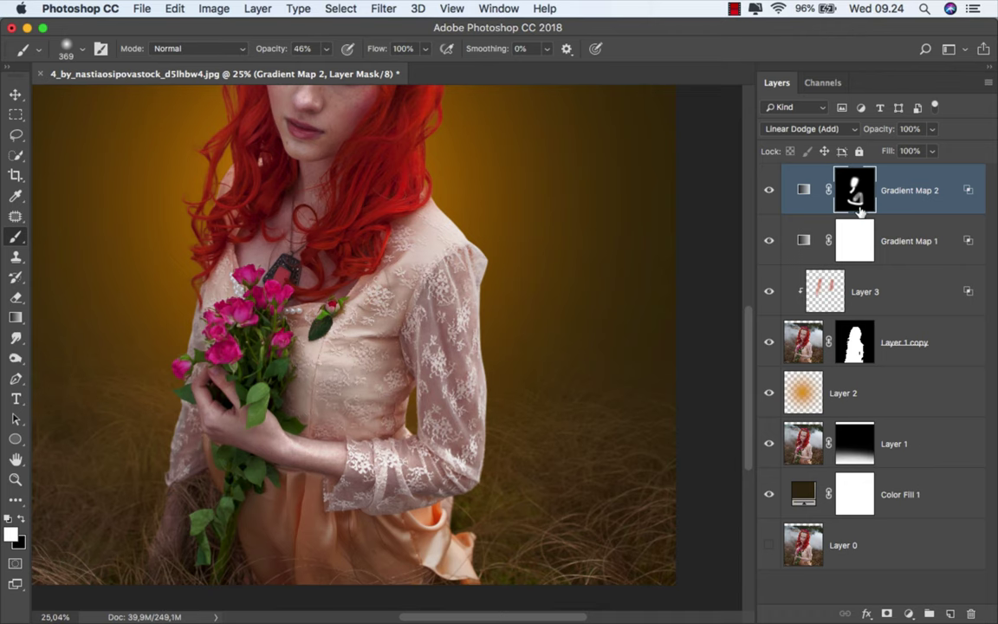
click(768, 190)
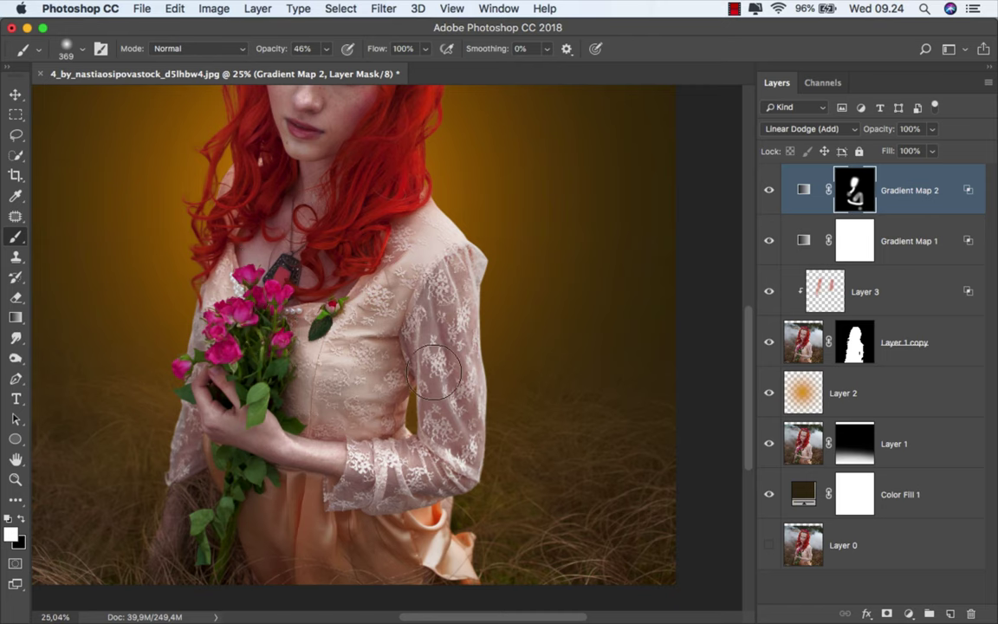
scroll(480, 271, down, 1)
scroll(479, 272, down, 3)
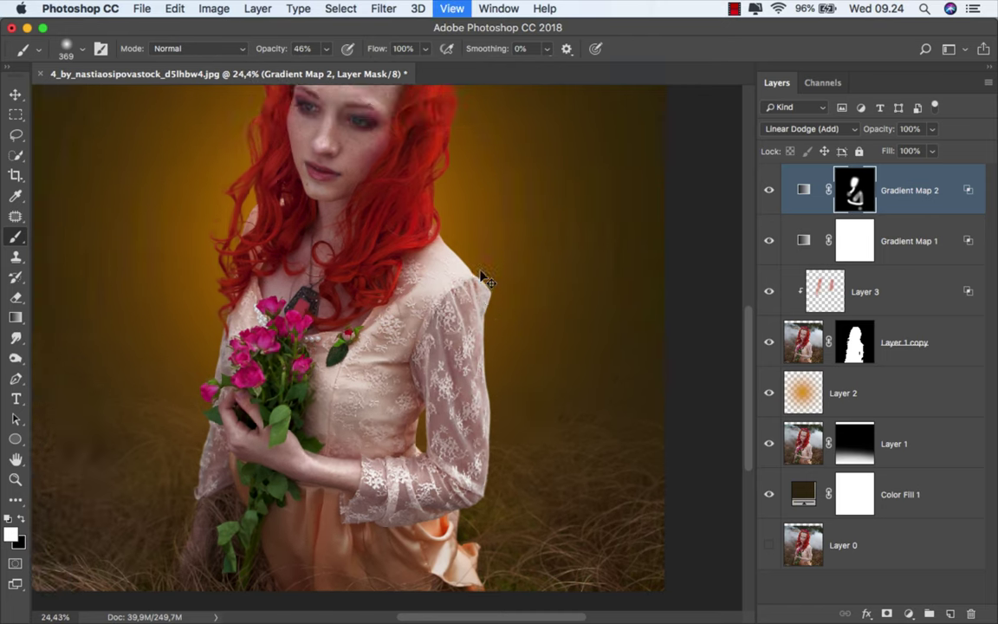
click(770, 190)
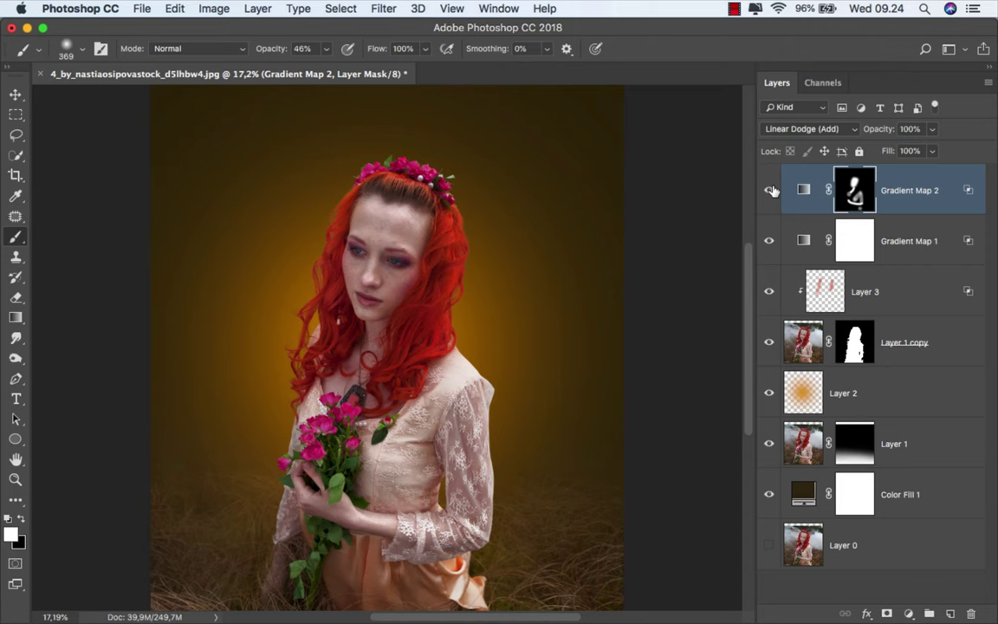
click(803, 190)
key(v)
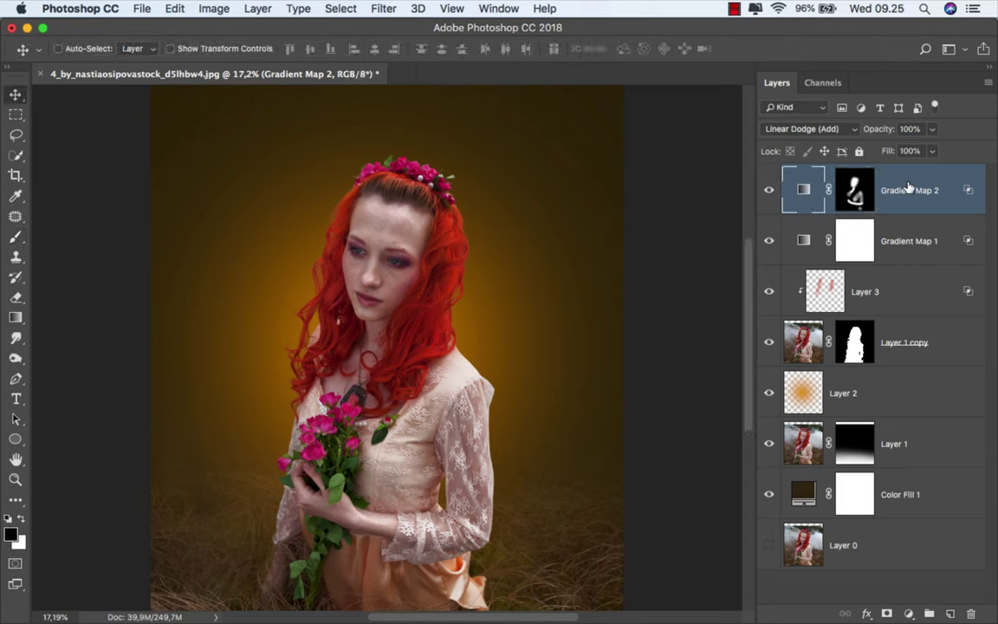
Add a Selective Color layer and reduce magenta in the Reds to -8.
click(908, 613)
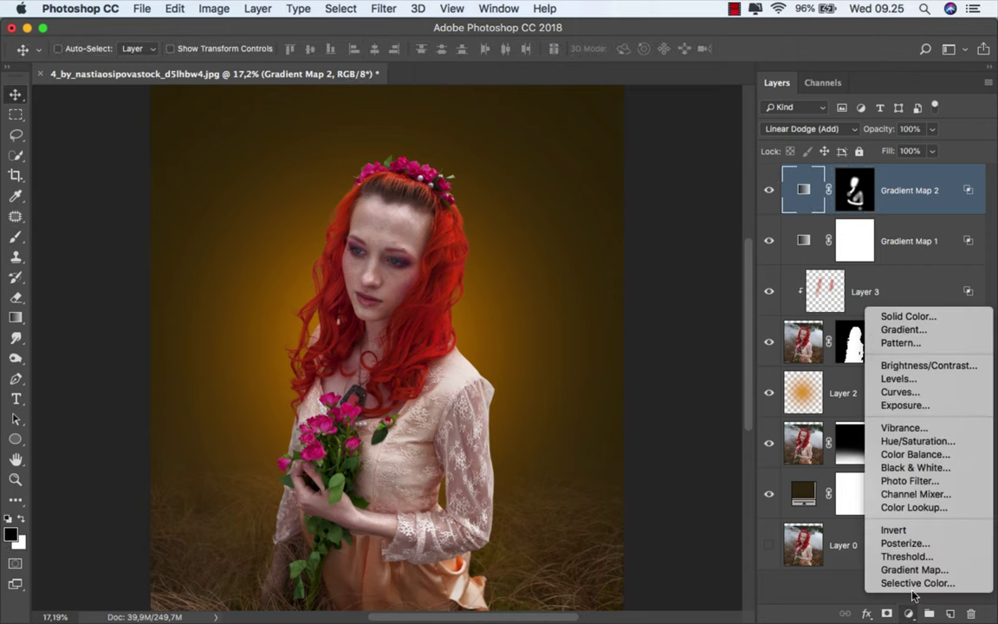
click(916, 583)
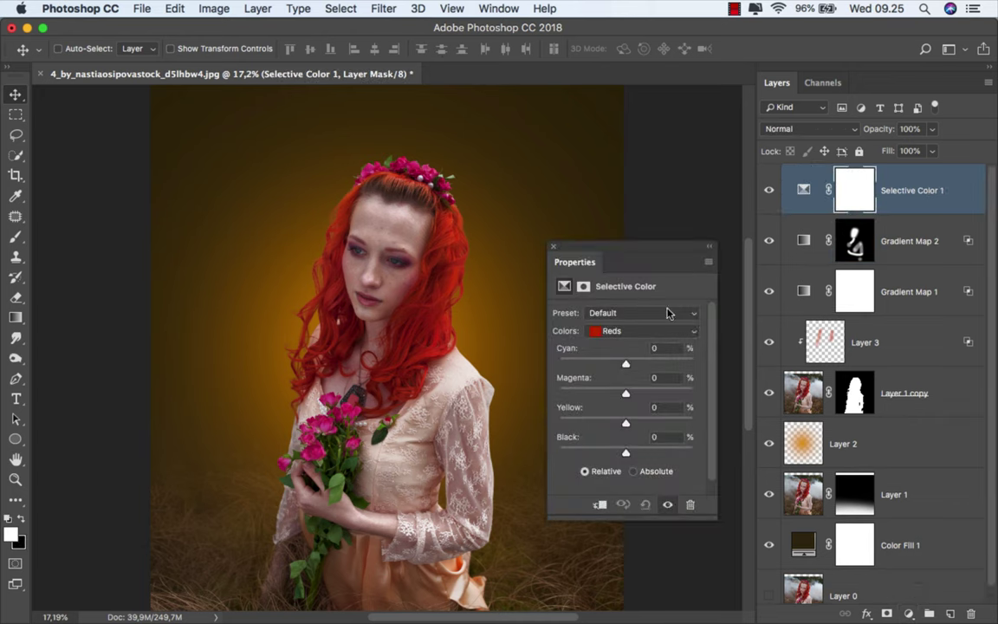
drag(637, 251, 648, 234)
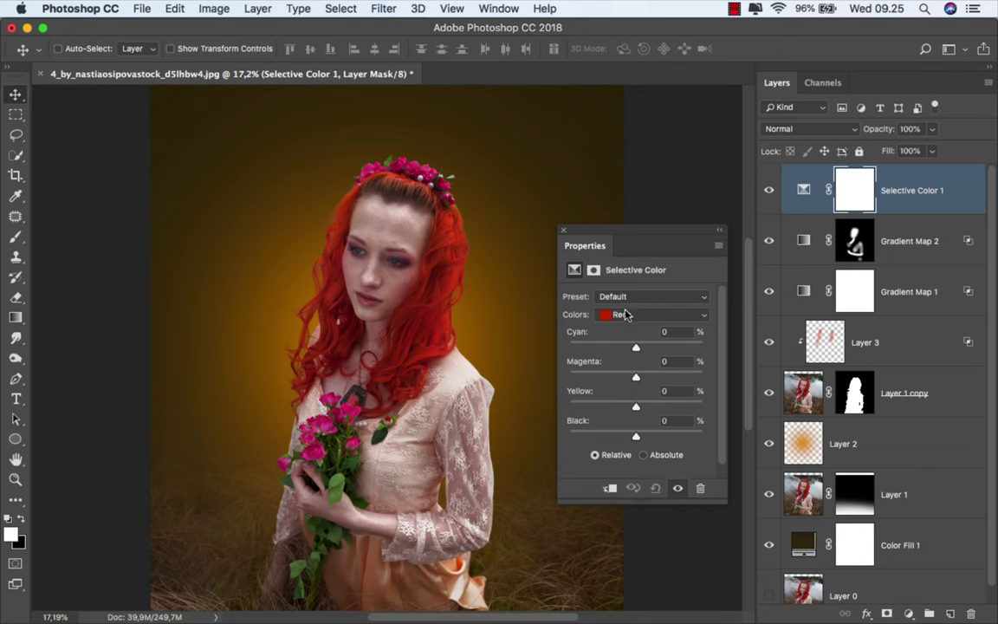
click(627, 316)
click(626, 317)
drag(609, 377, 632, 377)
In the Yellows, remove all cyan, set magenta to -14 and add black.
click(625, 316)
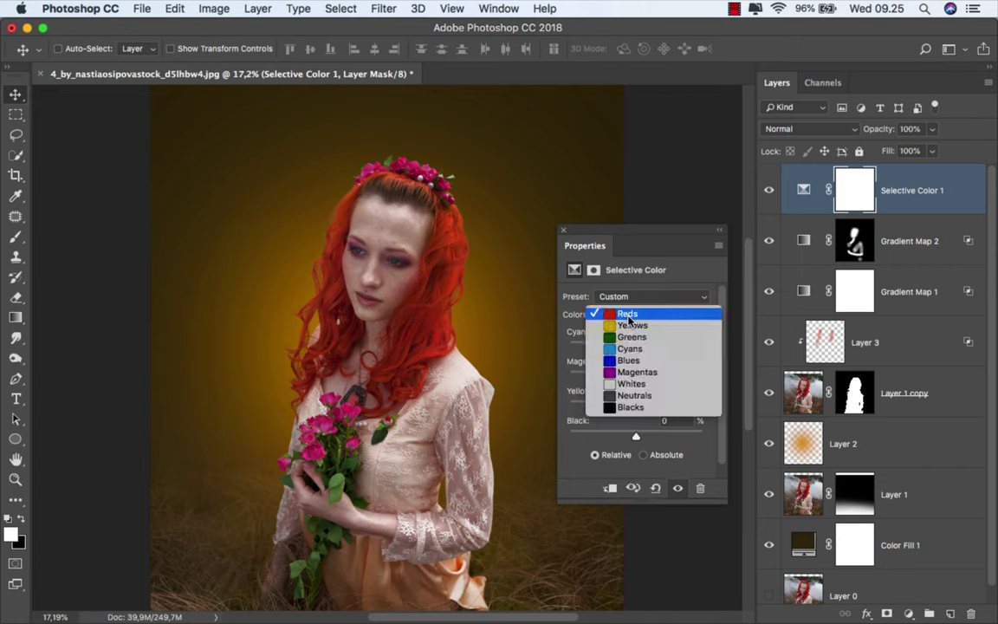
click(629, 326)
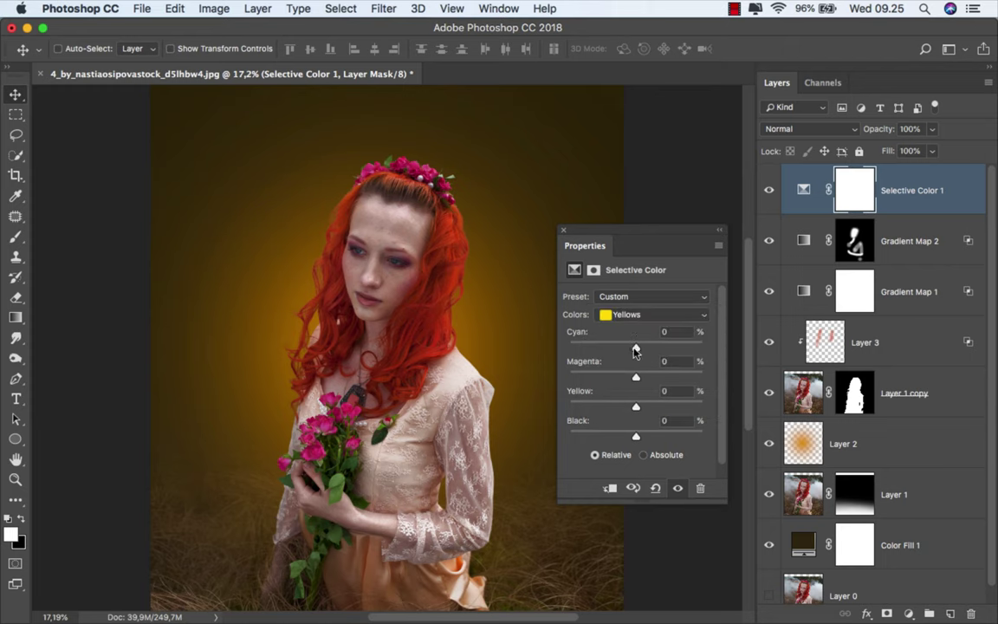
drag(636, 349, 567, 347)
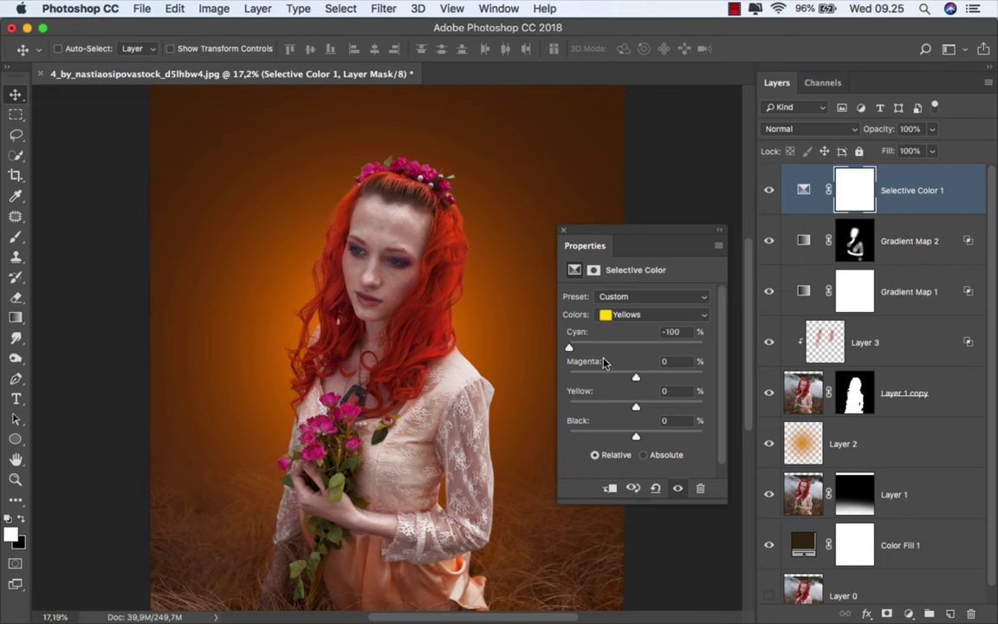
mouse_move(636, 378)
mouse_down()
mouse_move(590, 379)
mouse_move(628, 379)
mouse_up()
mouse_move(636, 436)
mouse_down()
mouse_move(670, 435)
mouse_move(645, 435)
mouse_up()
In the Greens, remove all cyan and adjust magenta.
click(641, 321)
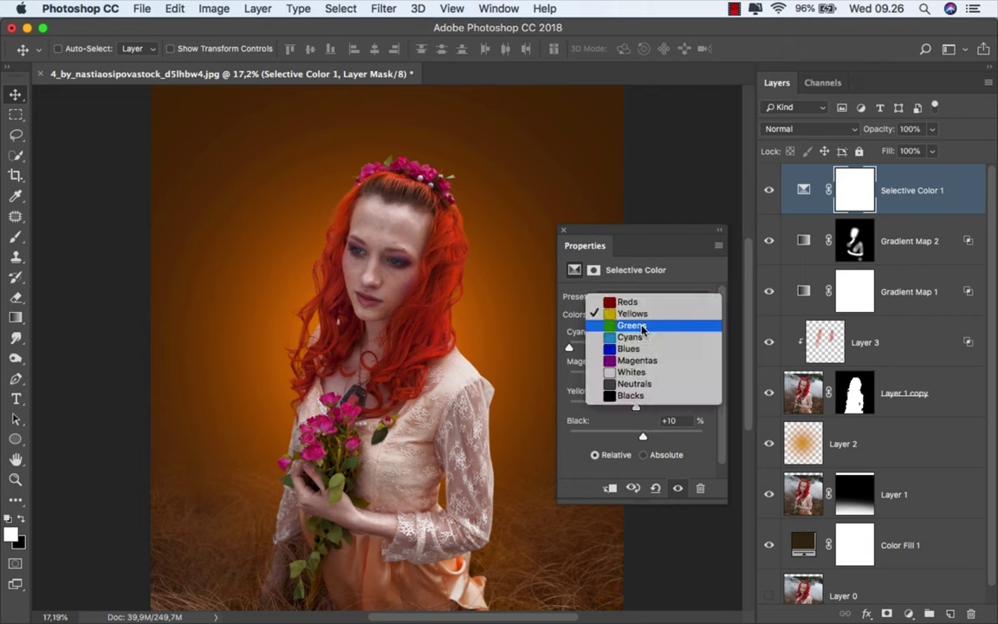
click(641, 325)
drag(637, 349, 540, 349)
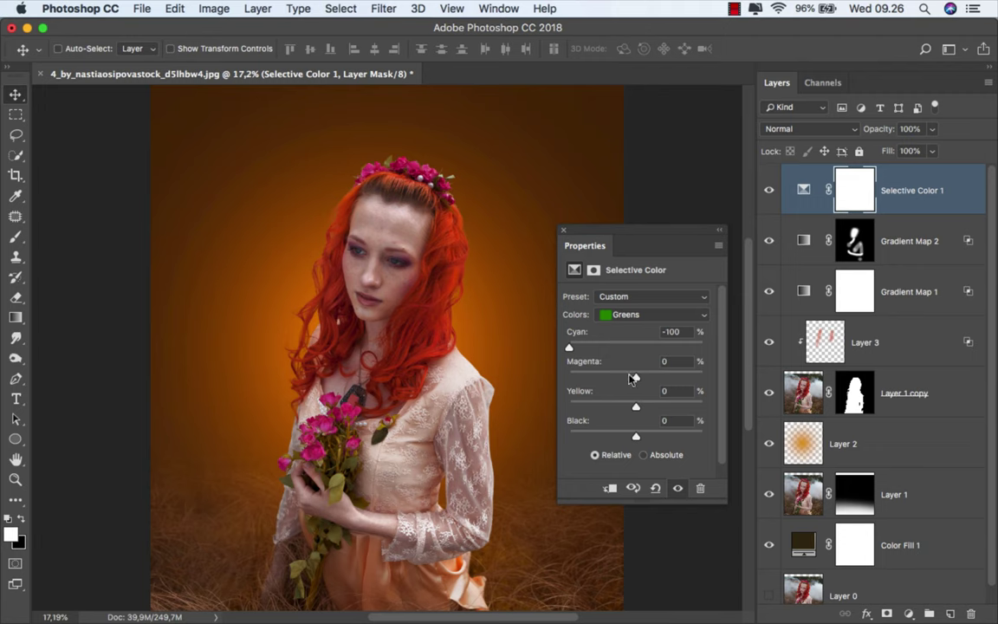
drag(635, 379, 637, 379)
Set the Magentas to Cyan and Magenta -100, Yellow and Black +100.
click(622, 315)
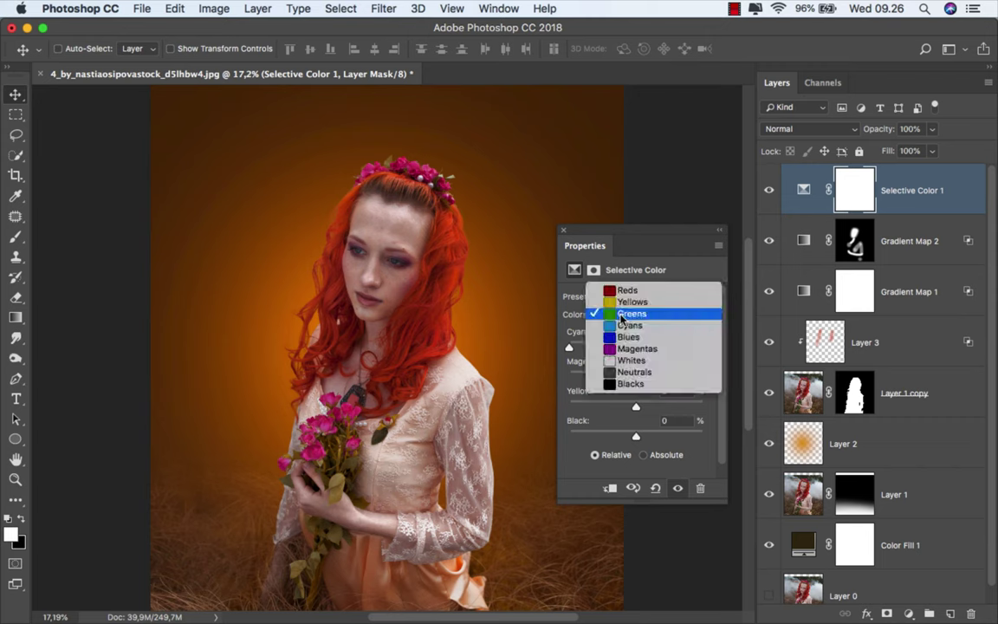
click(644, 350)
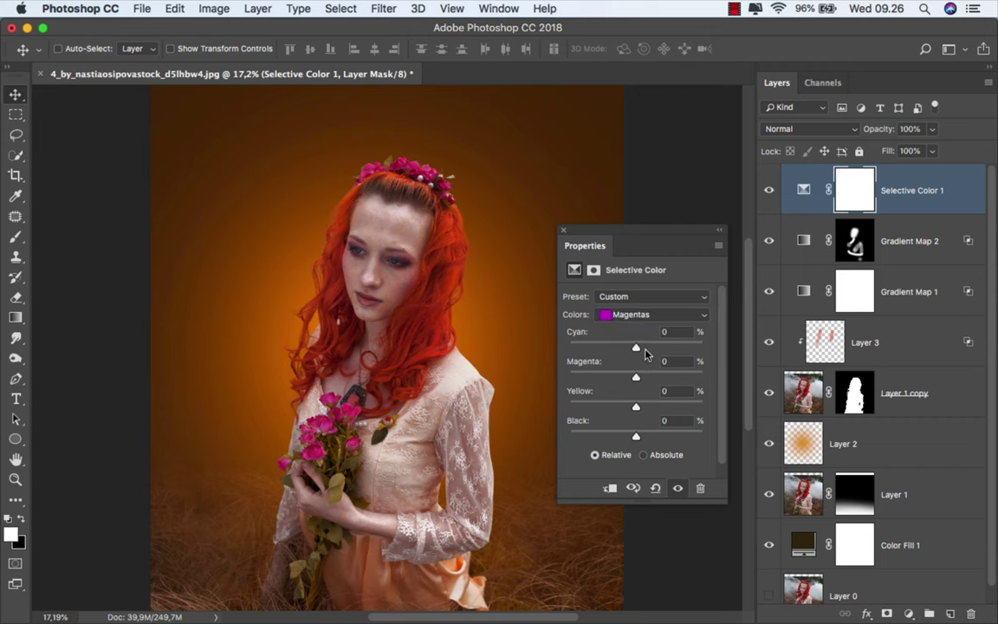
drag(633, 349, 594, 350)
drag(635, 377, 574, 378)
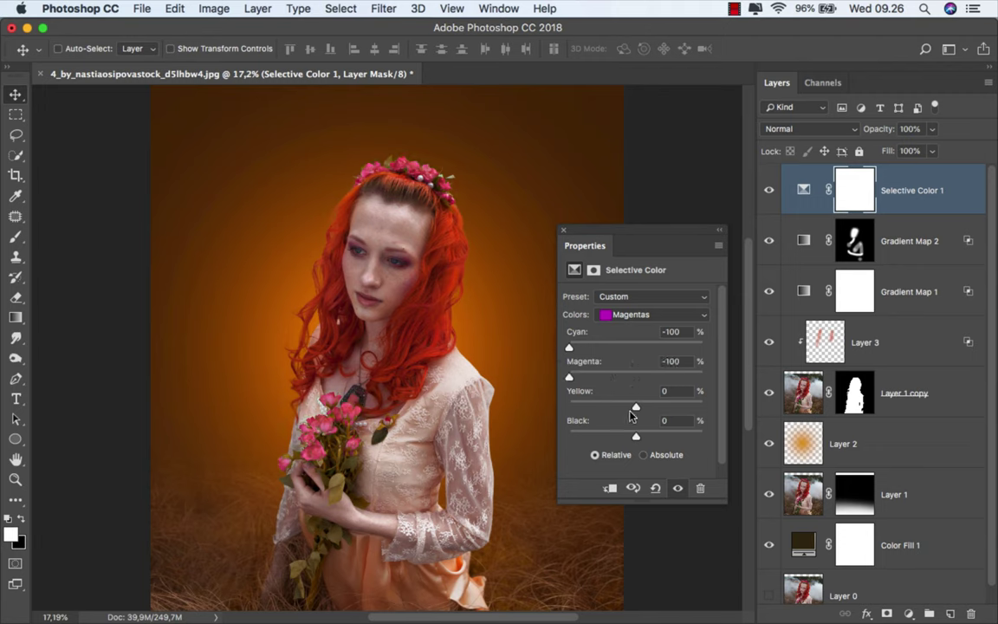
drag(636, 406, 730, 411)
drag(636, 436, 739, 437)
Nudge the Neutrals cyan to -5, then compare with the Selective Color layer toggled.
click(649, 315)
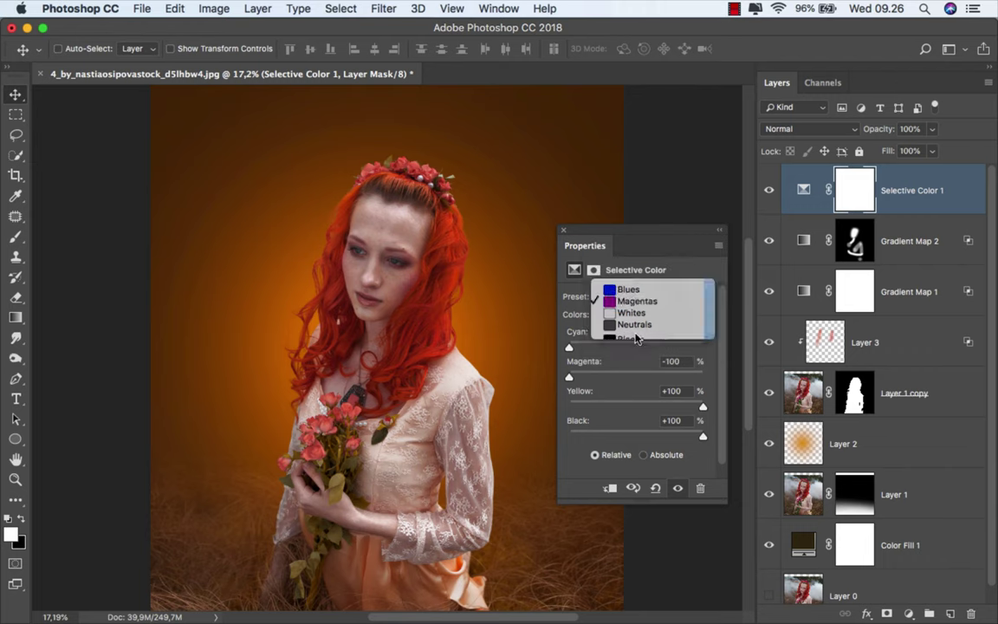
click(635, 326)
drag(634, 348, 636, 349)
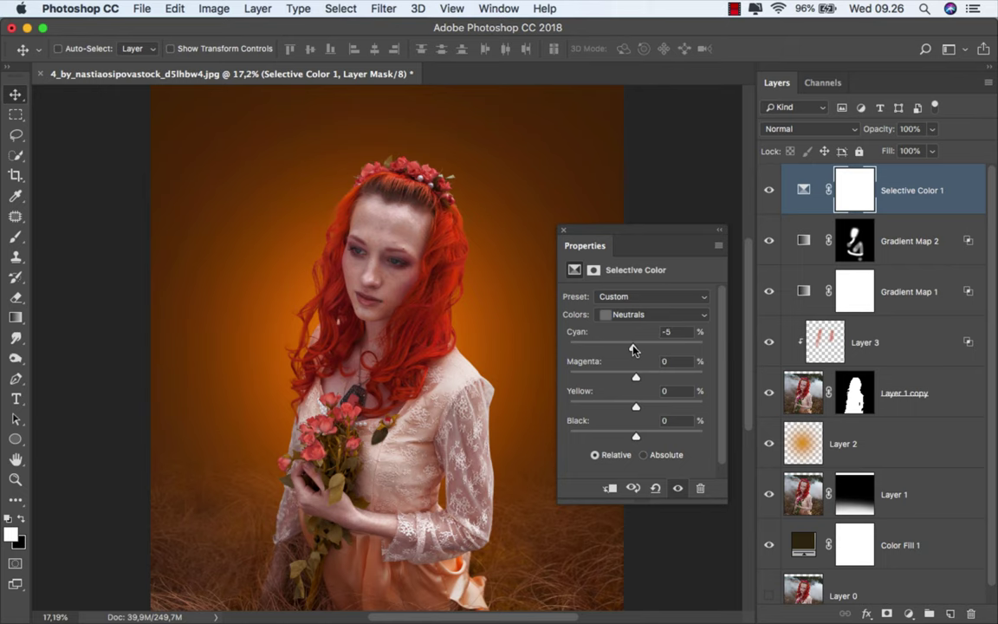
click(562, 233)
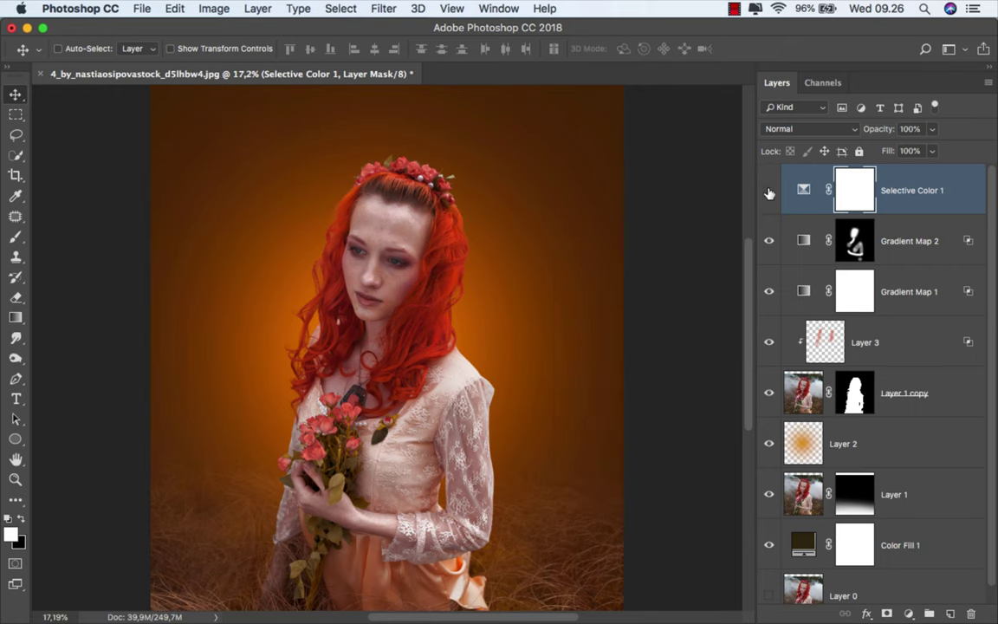
click(768, 191)
click(768, 191)
click(805, 182)
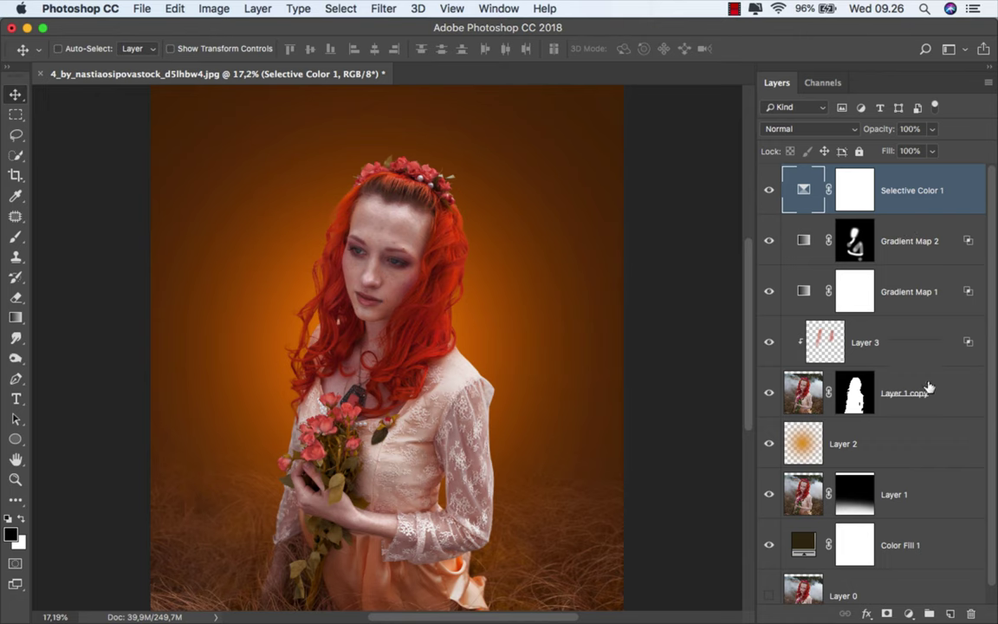
Add a Gradient Map 3 adjustment layer in Multiply blend mode.
click(907, 613)
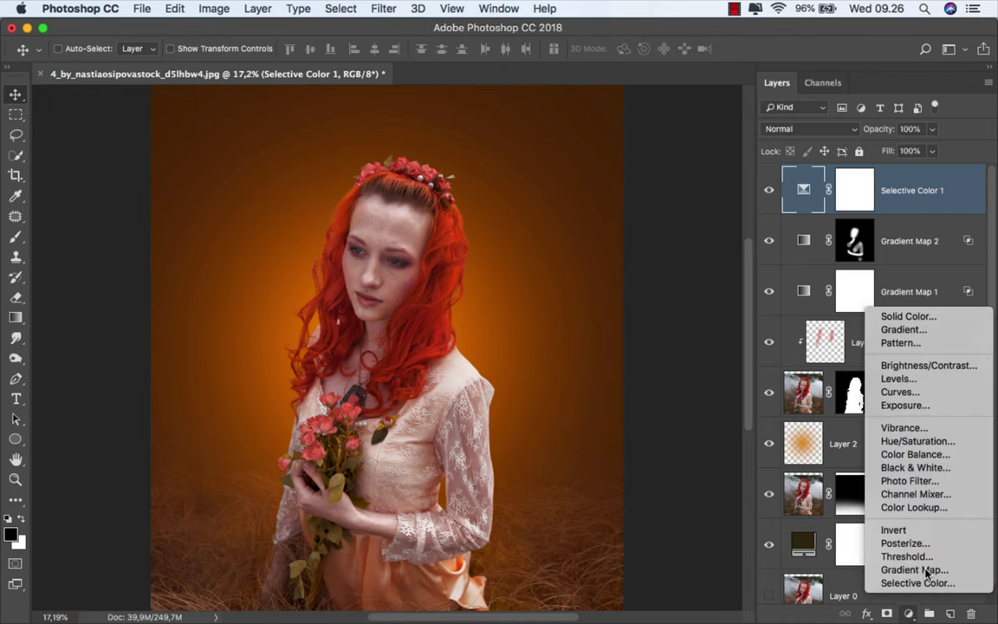
click(914, 570)
click(815, 129)
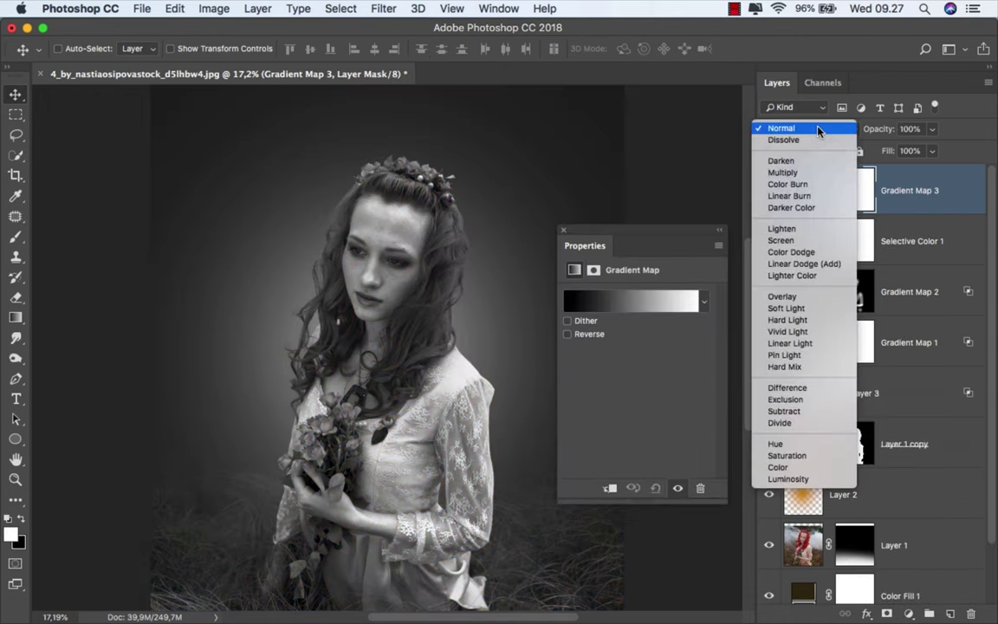
click(818, 170)
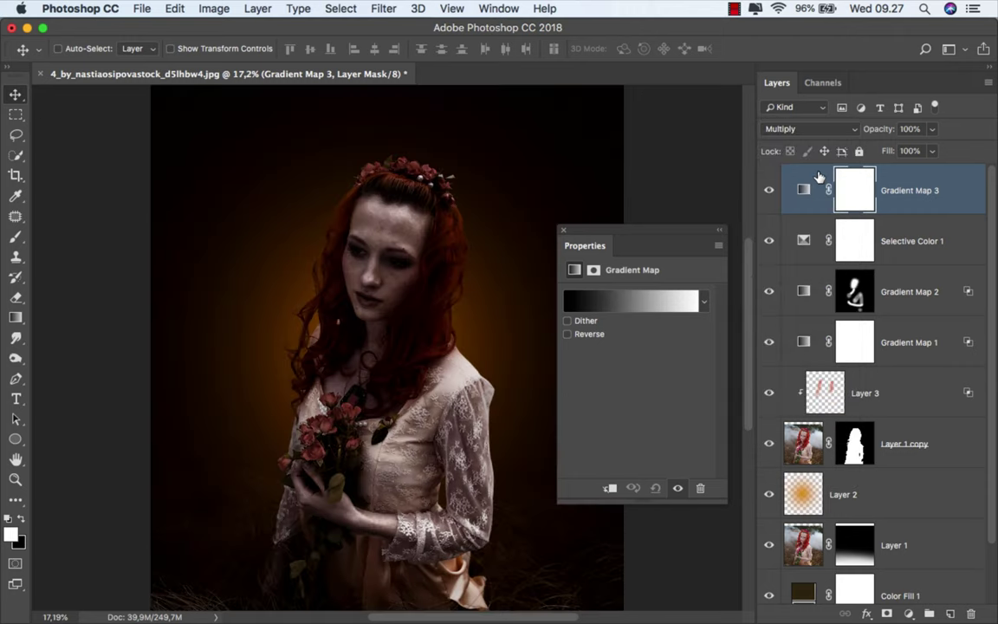
drag(650, 229, 668, 230)
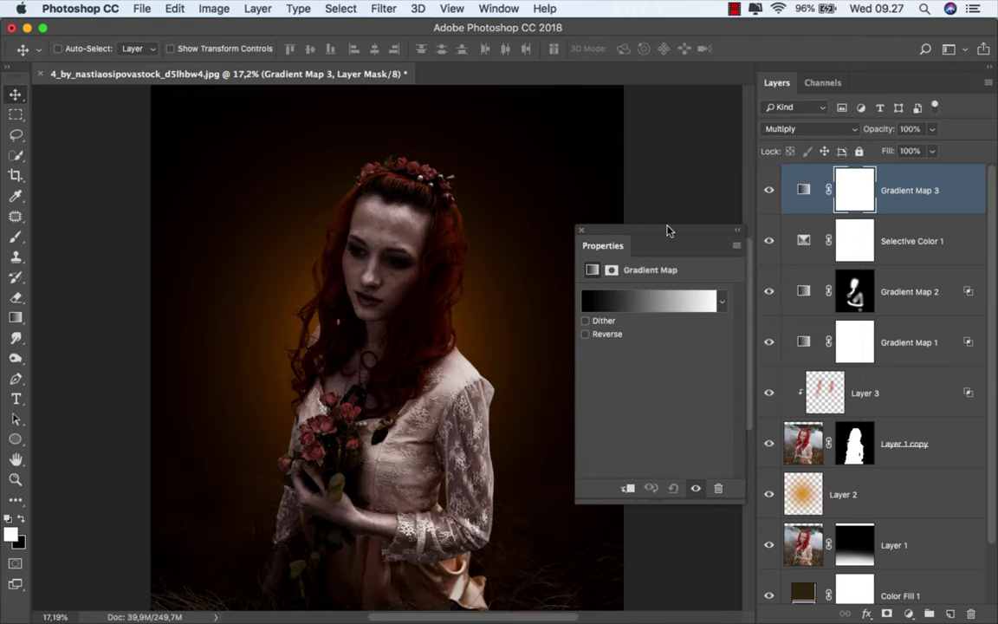
click(580, 230)
click(914, 196)
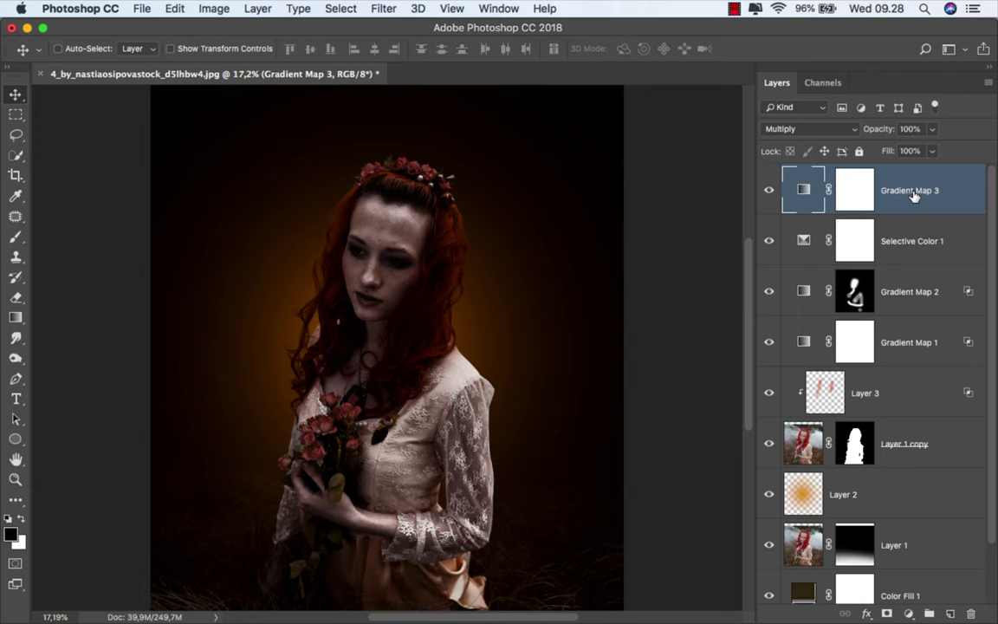
Set up a radial Gradient Tool at 49% opacity, black over white, on Gradient Map 3's mask.
click(31, 320)
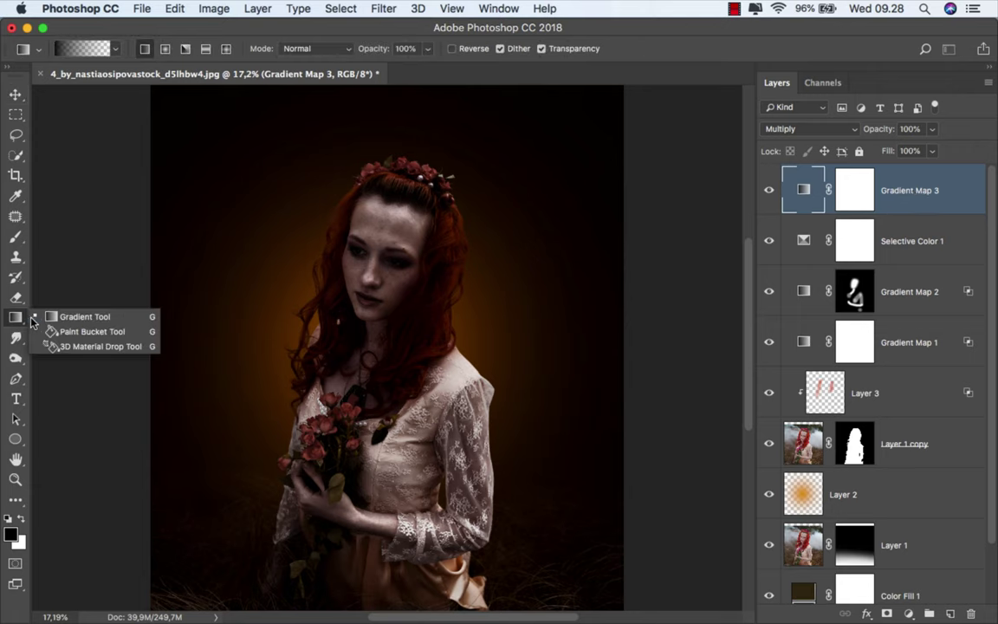
click(78, 317)
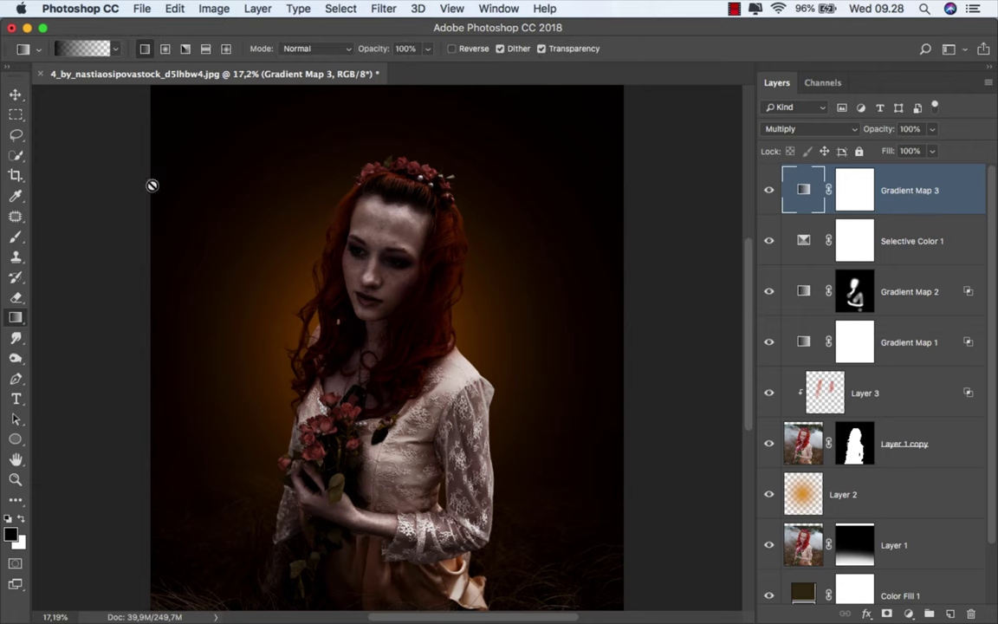
click(166, 49)
click(424, 49)
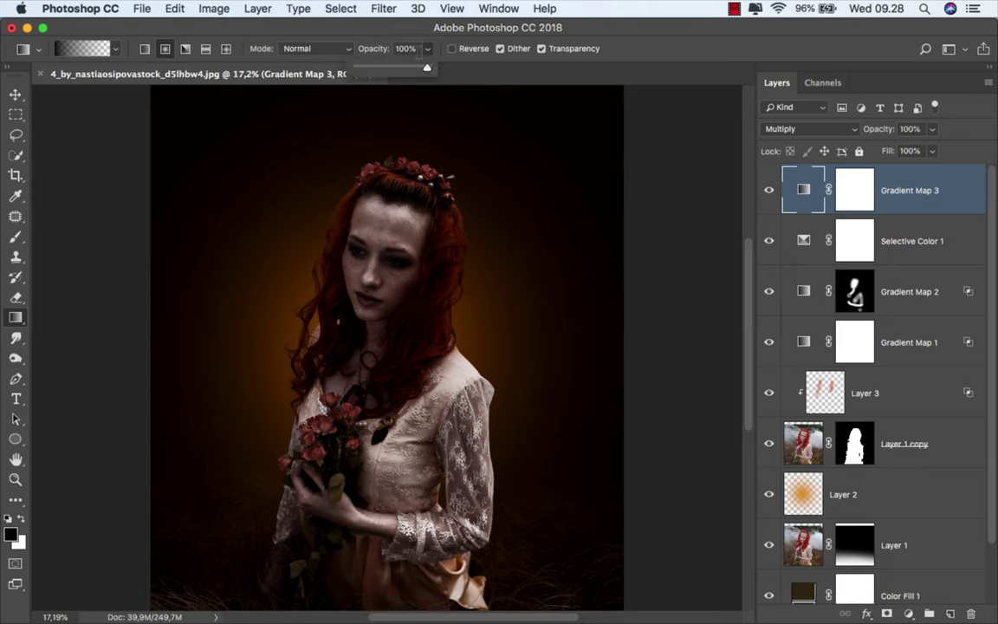
drag(426, 67, 390, 68)
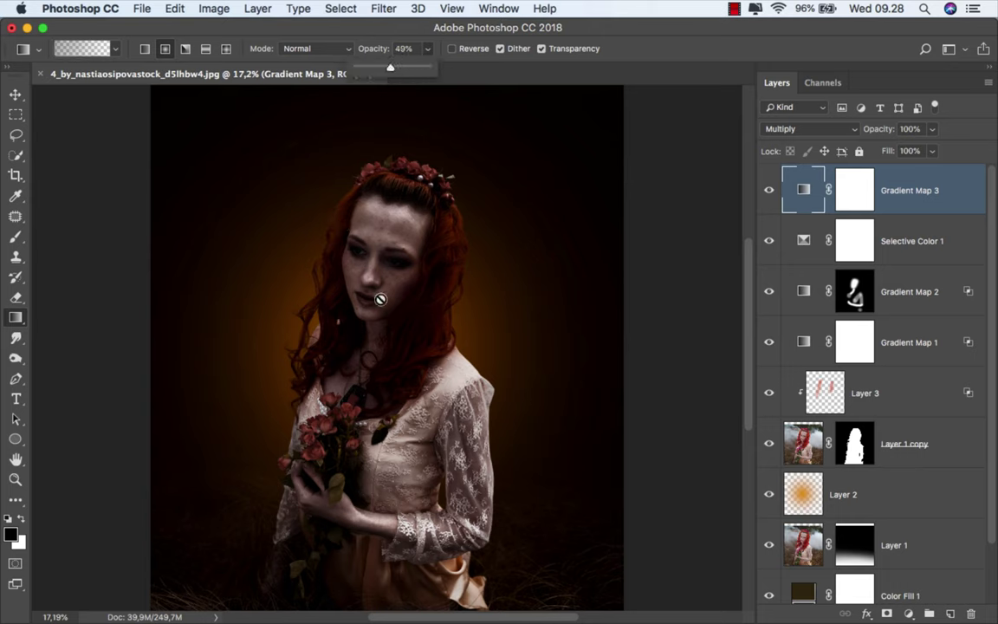
click(855, 190)
key(x)
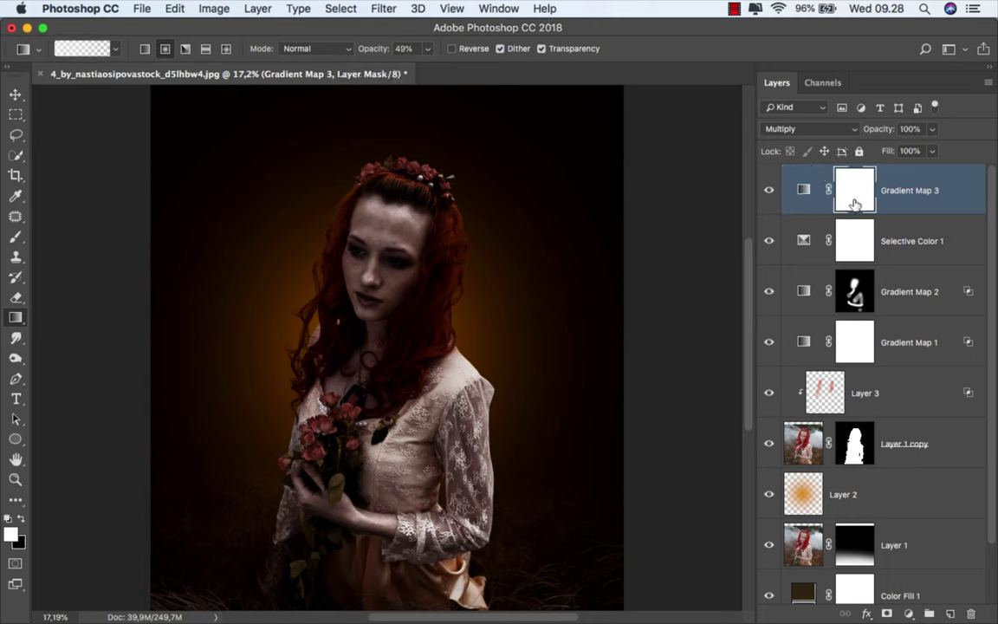
click(22, 521)
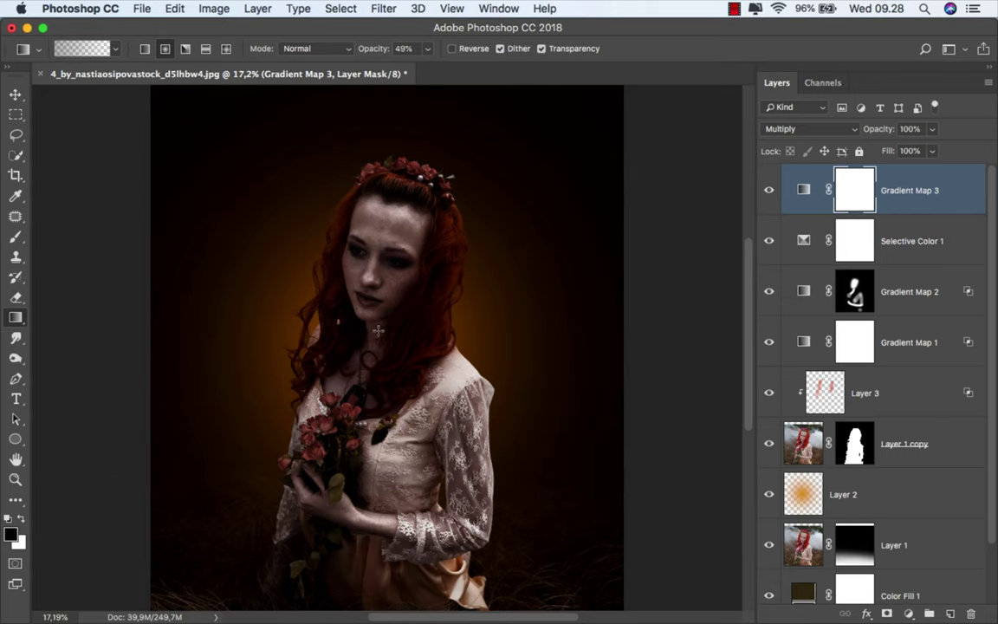
Drag a radial mask gradient from the face to the lower-right corner, then compare.
drag(381, 316, 624, 607)
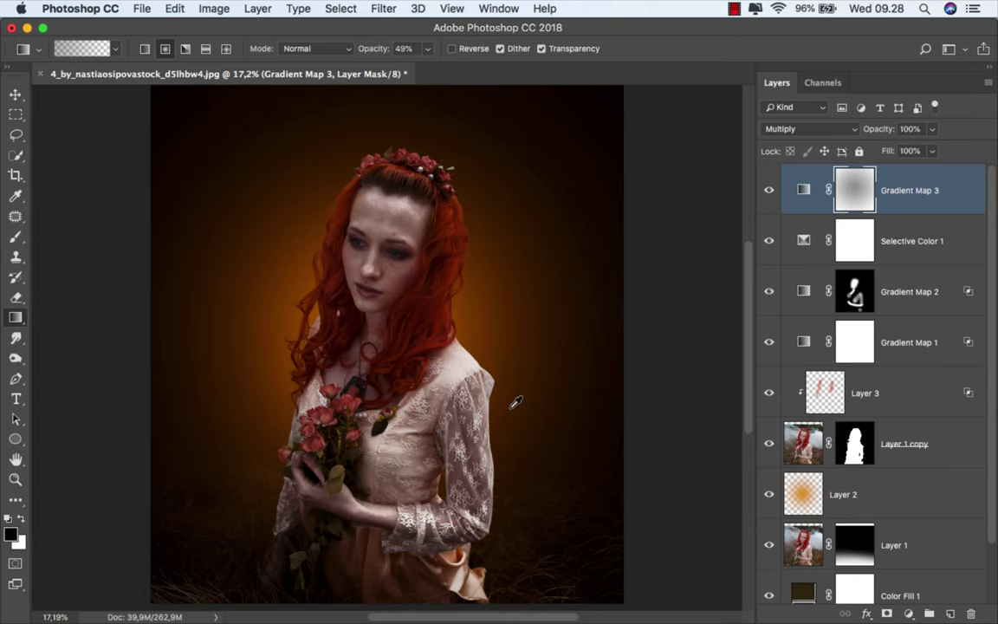
scroll(515, 401, down, 1)
scroll(515, 401, down, 1)
scroll(517, 397, down, 1)
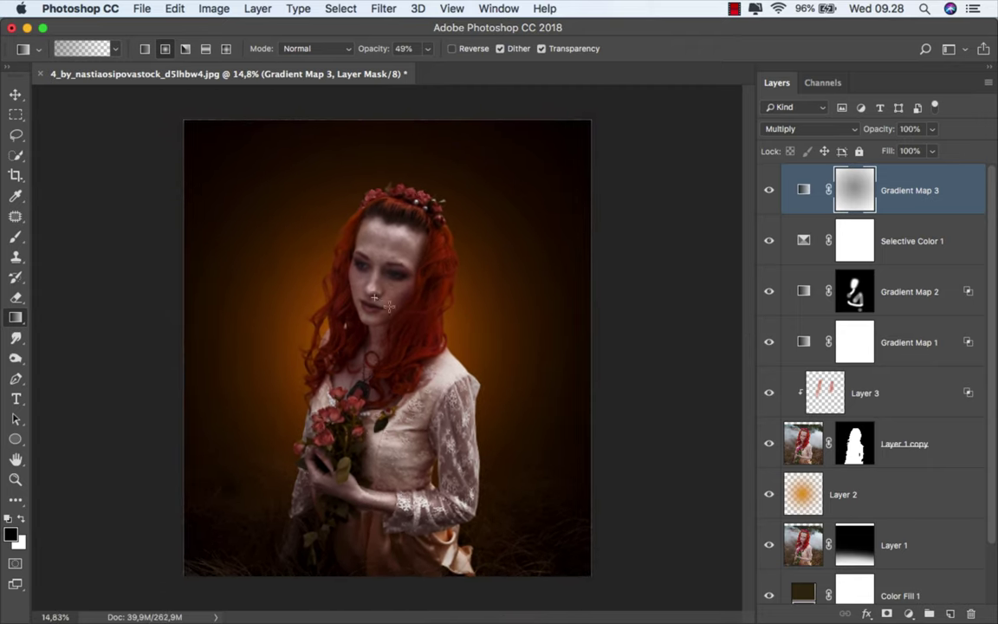
drag(375, 297, 606, 582)
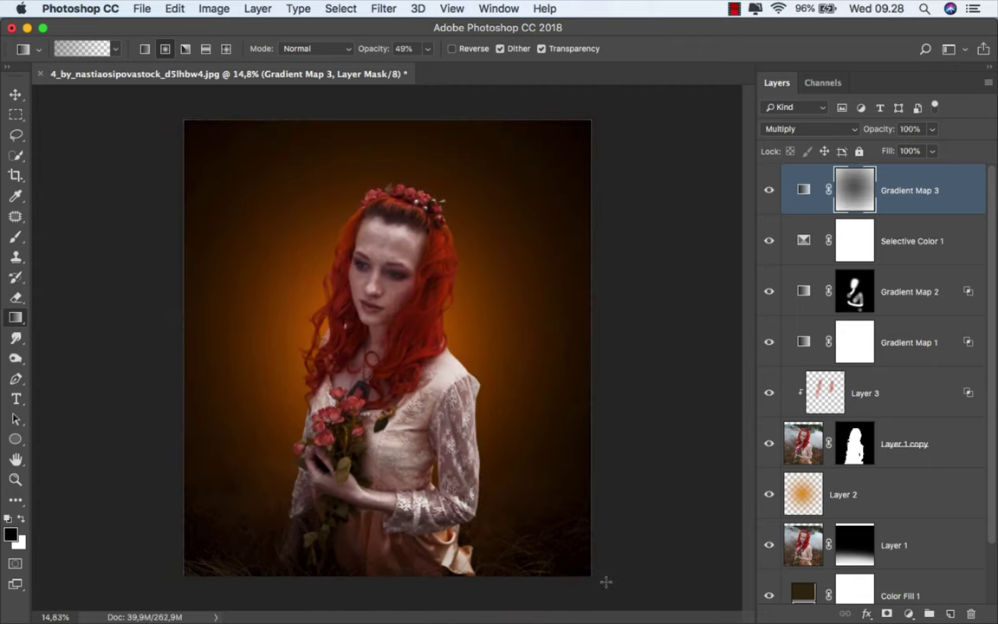
drag(383, 290, 684, 596)
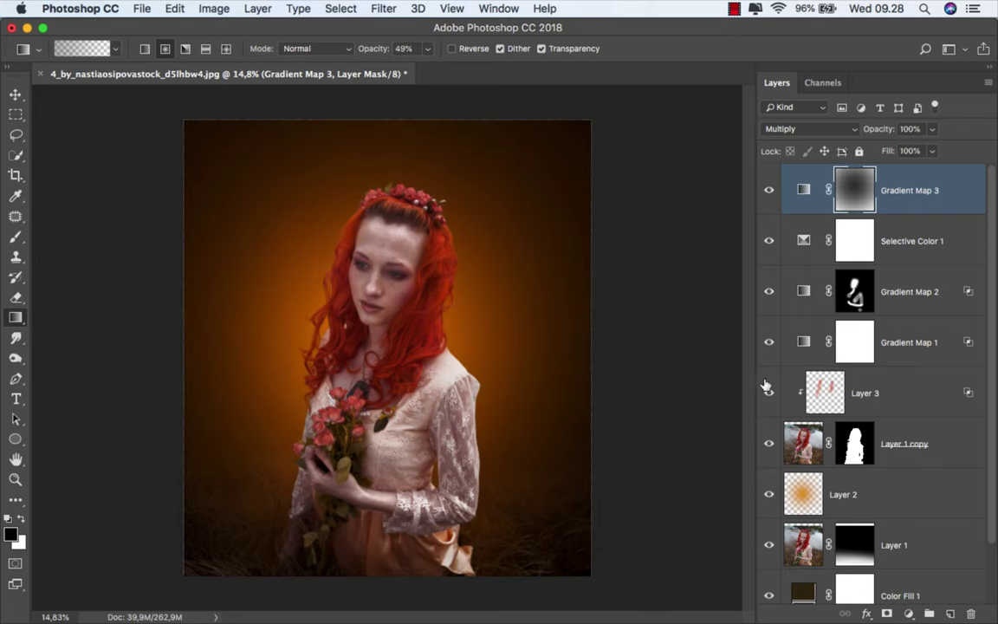
click(767, 191)
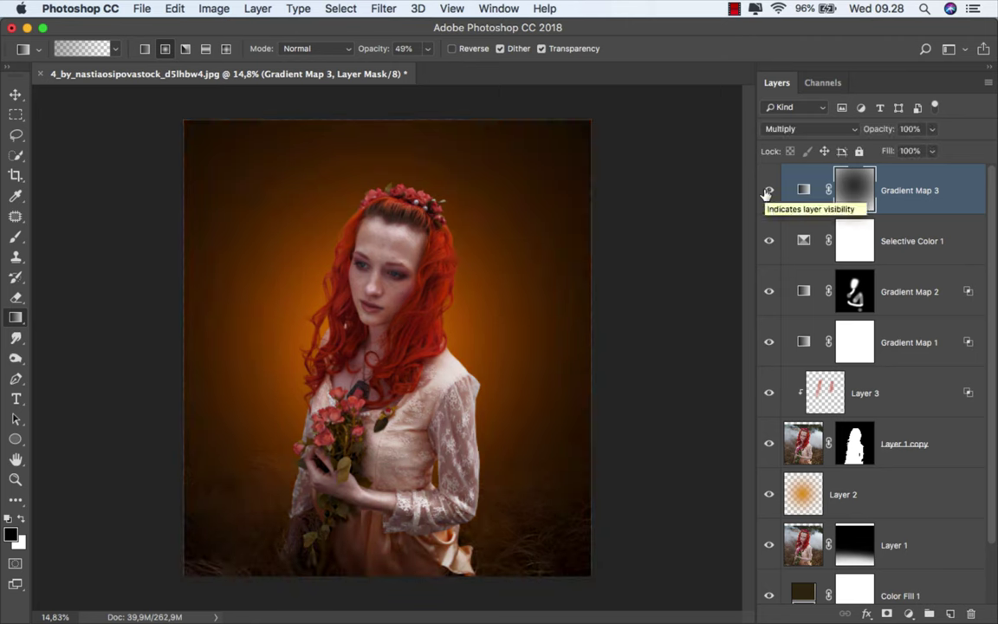
Give Gradient Map 3 Blend If splits of 0/65 on This Layer and 0/41 on Underlying Layer.
right_click(880, 208)
click(884, 215)
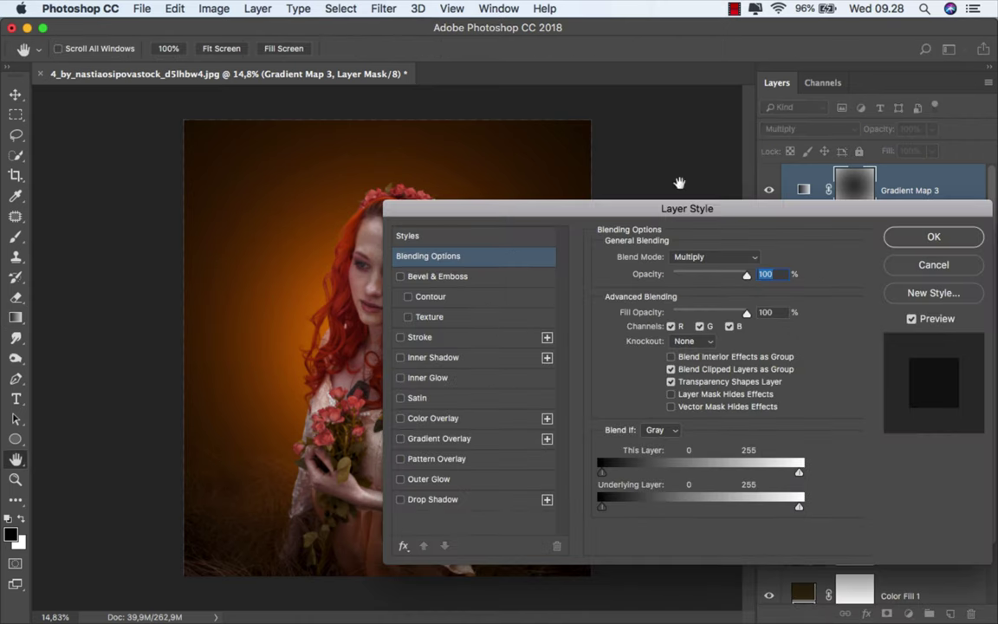
mouse_move(450, 211)
mouse_down()
mouse_move(488, 165)
mouse_move(603, 163)
mouse_up()
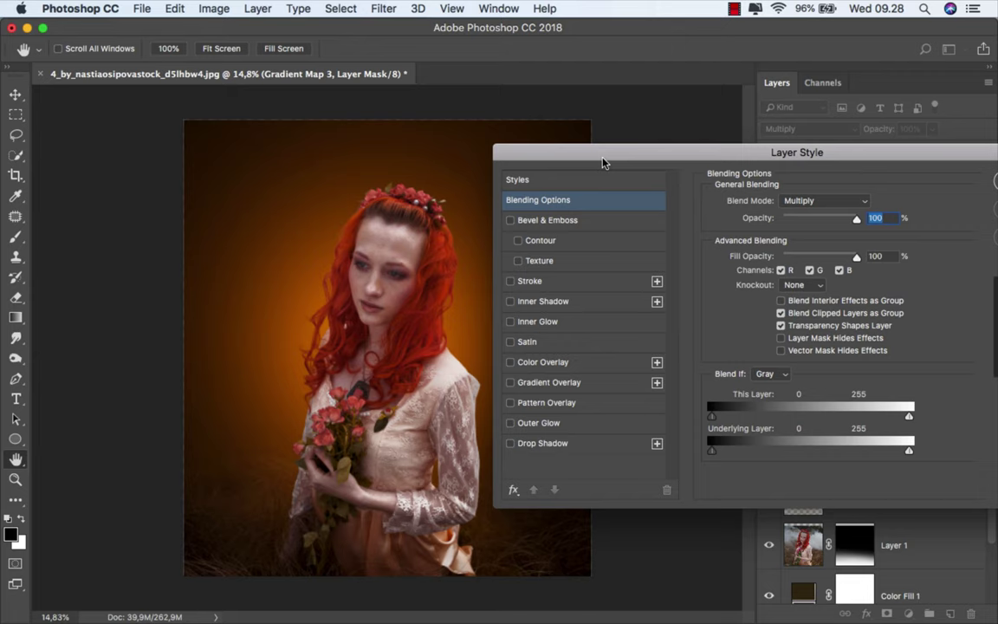
mouse_move(711, 416)
mouse_down()
mouse_move(773, 416)
mouse_move(749, 416)
mouse_move(756, 419)
mouse_up()
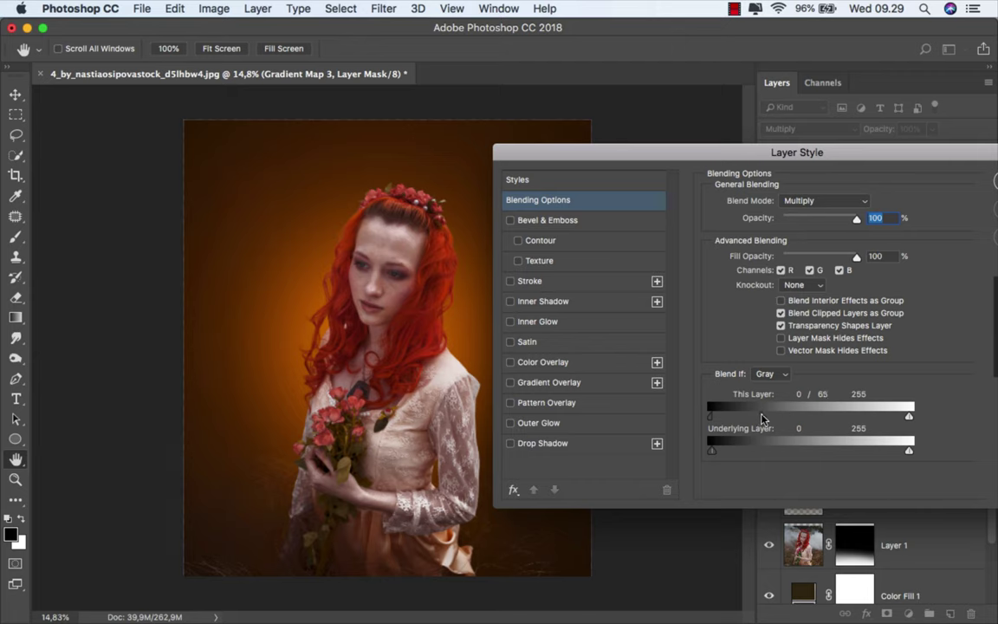
scroll(576, 421, up, 1)
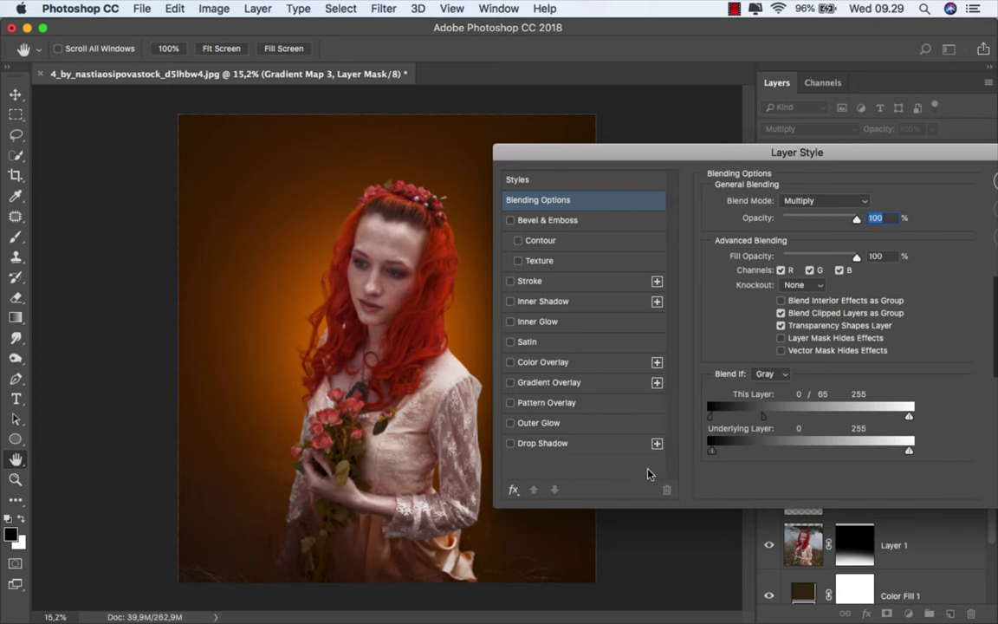
mouse_move(729, 451)
mouse_down()
mouse_move(775, 454)
mouse_move(710, 454)
mouse_up()
mouse_move(714, 452)
mouse_down()
mouse_move(779, 451)
mouse_move(745, 455)
mouse_up()
click(875, 187)
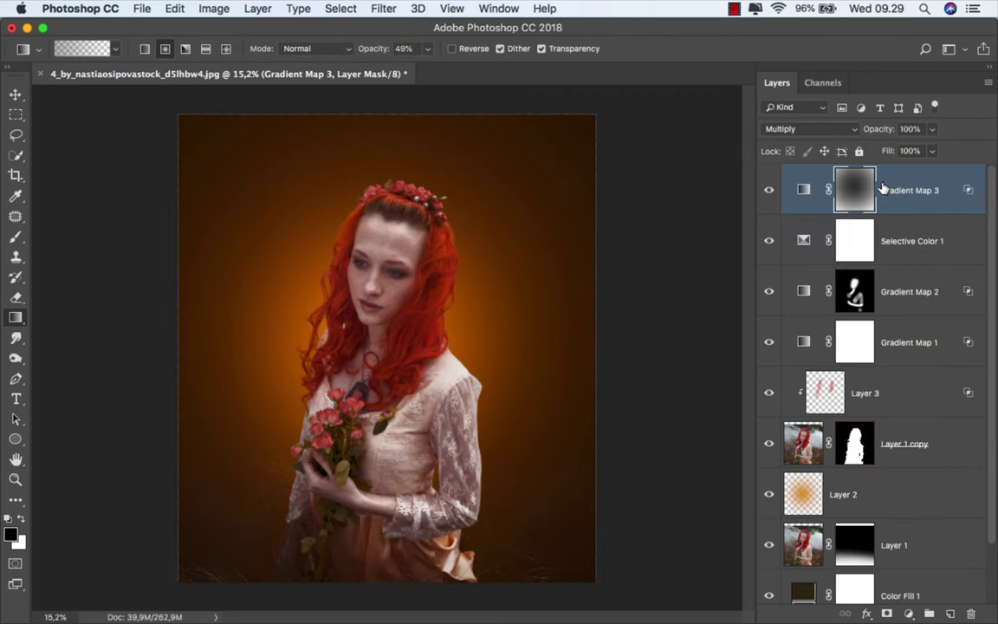
Compare the vignette on and off, then set Gradient Map 3's fill to 86%.
click(767, 190)
click(767, 191)
key(super+0)
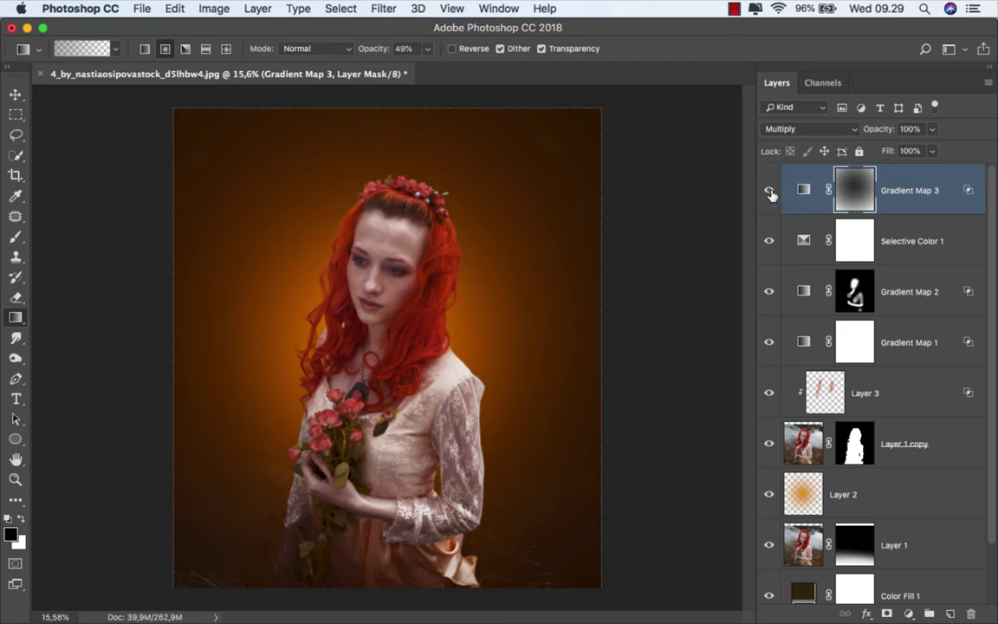
click(768, 191)
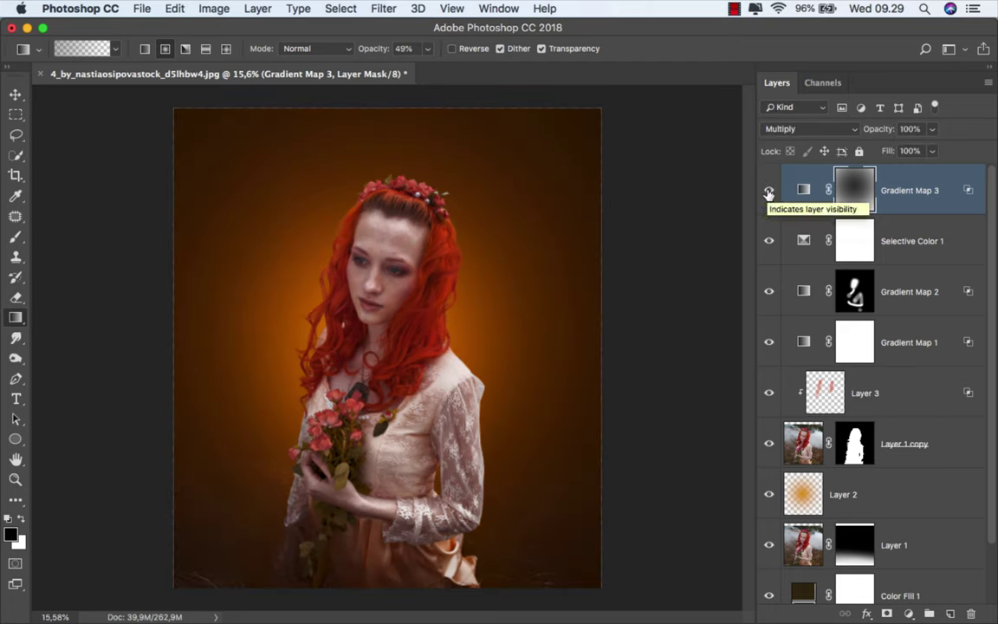
drag(932, 151, 927, 173)
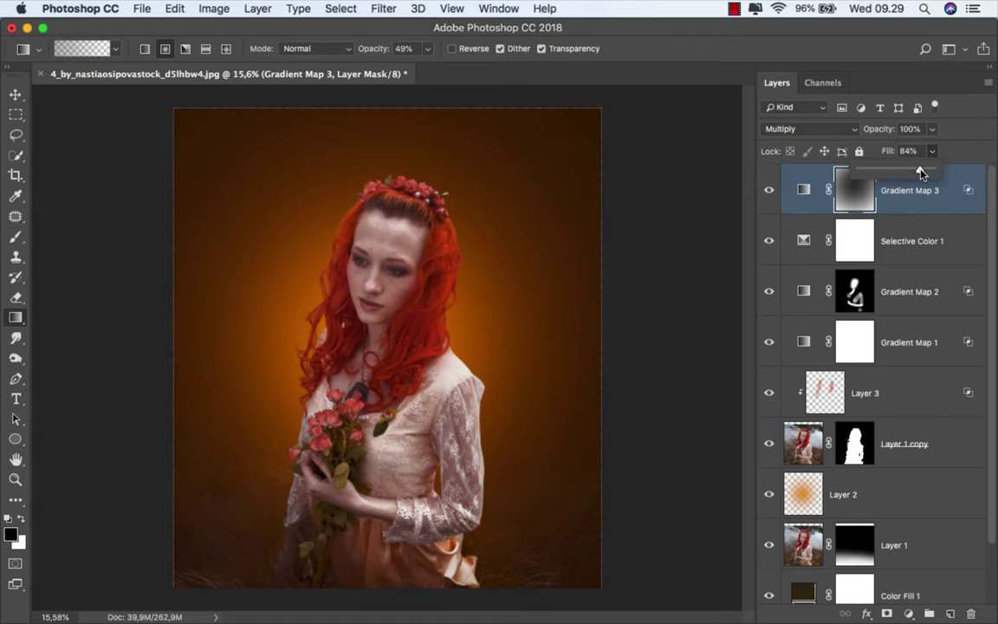
click(903, 201)
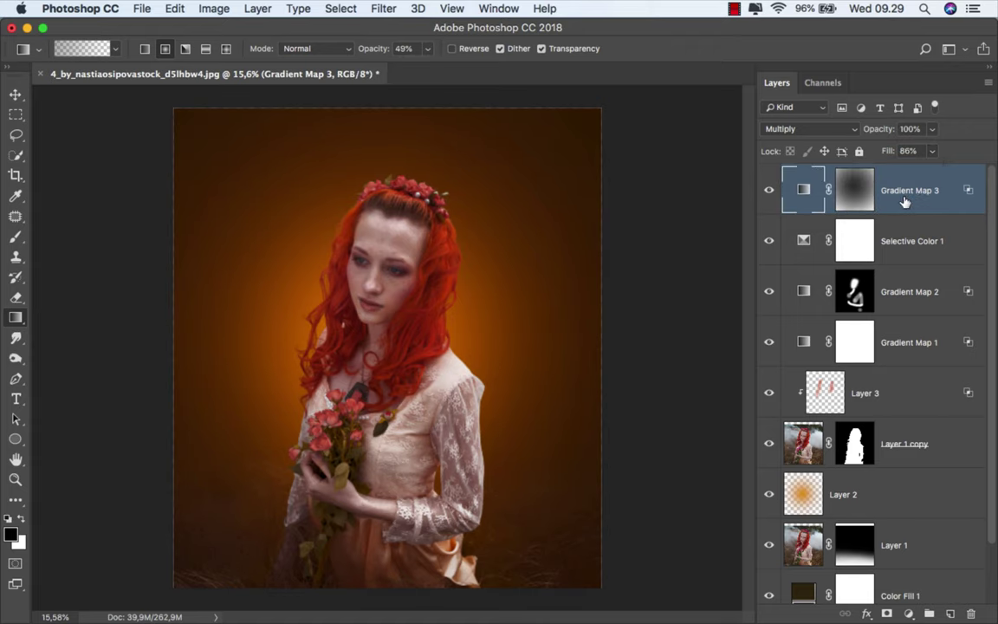
scroll(907, 200, up, 1)
key(v)
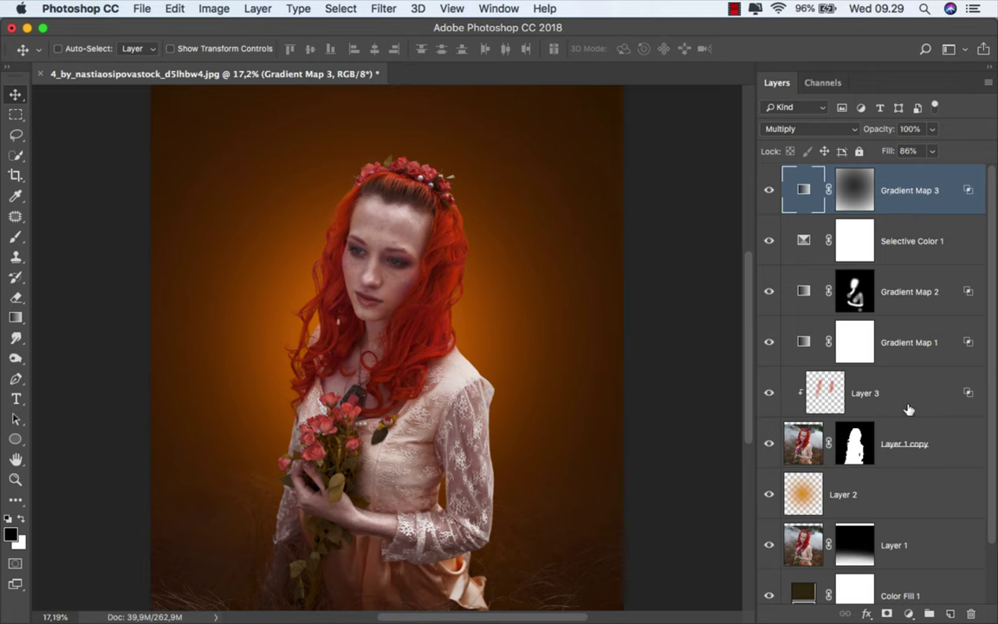
Convert Layer 1 copy into a smart object.
click(905, 444)
click(770, 443)
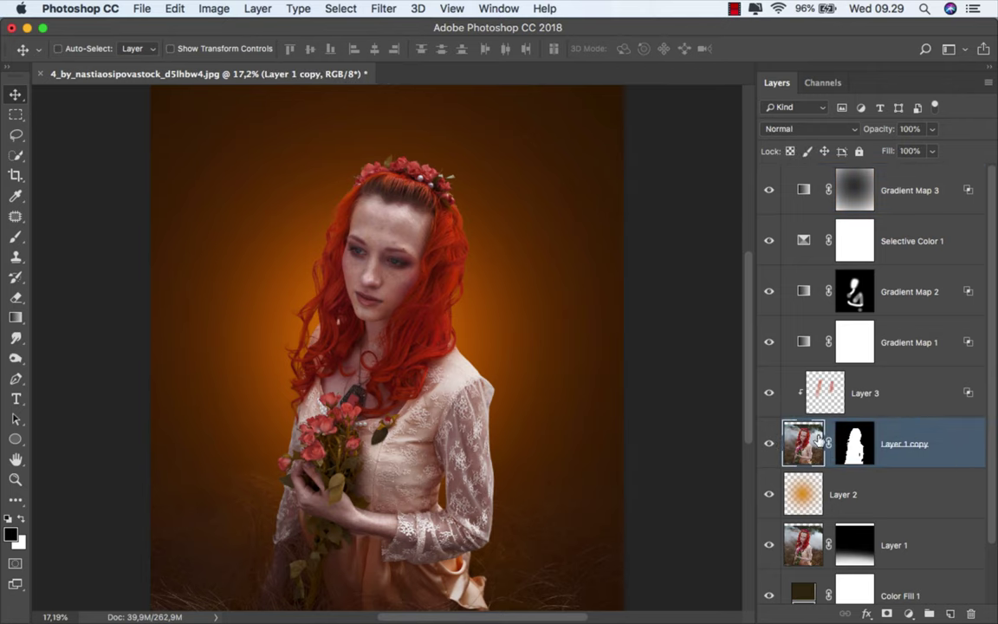
right_click(897, 443)
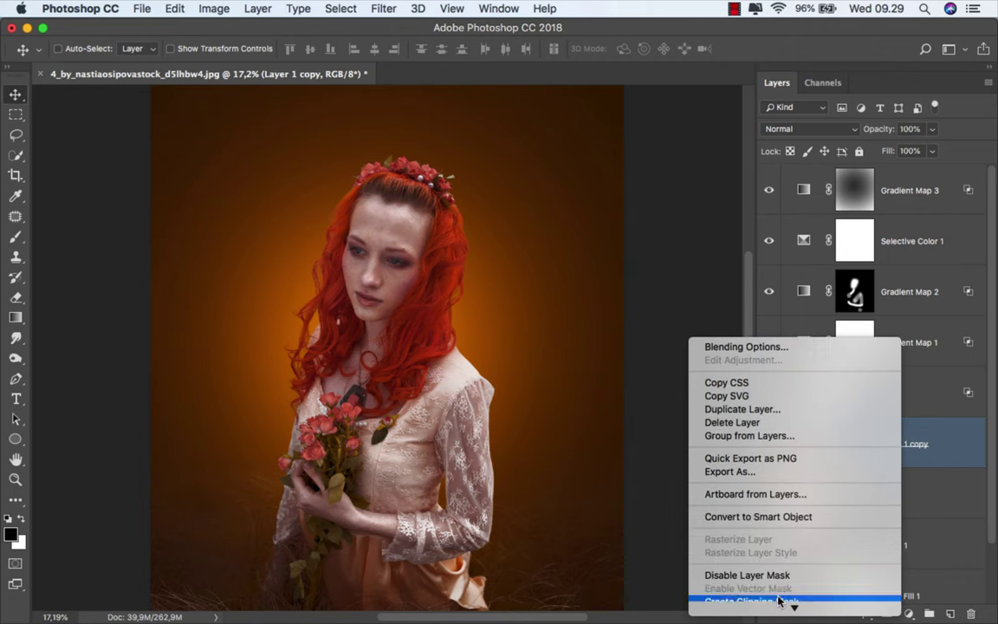
click(795, 517)
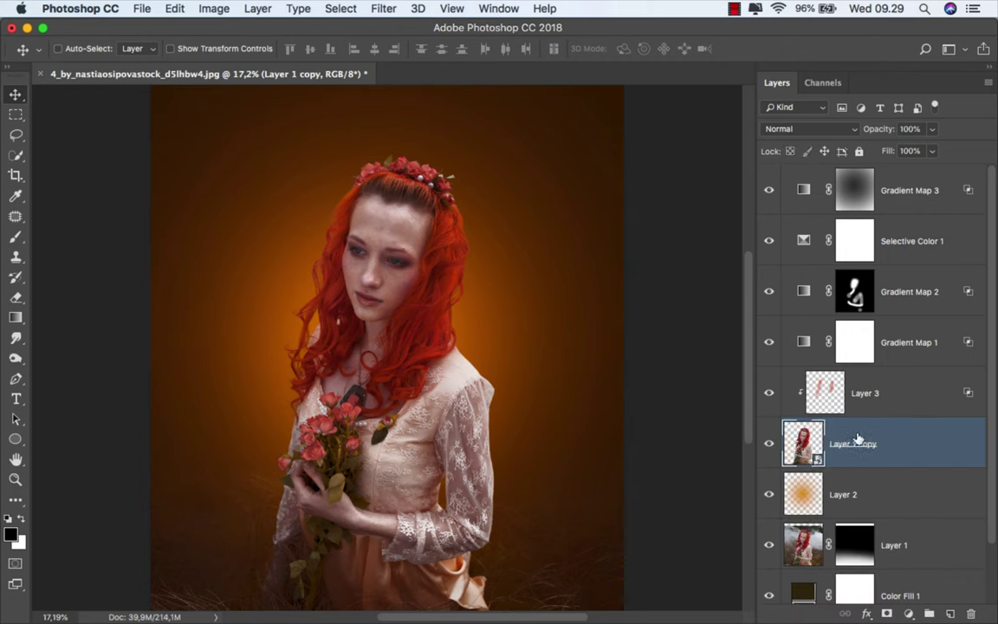
Apply a Surface Blur with radius 22 and threshold 10 to Layer 1 copy, previewing hair and face.
click(384, 9)
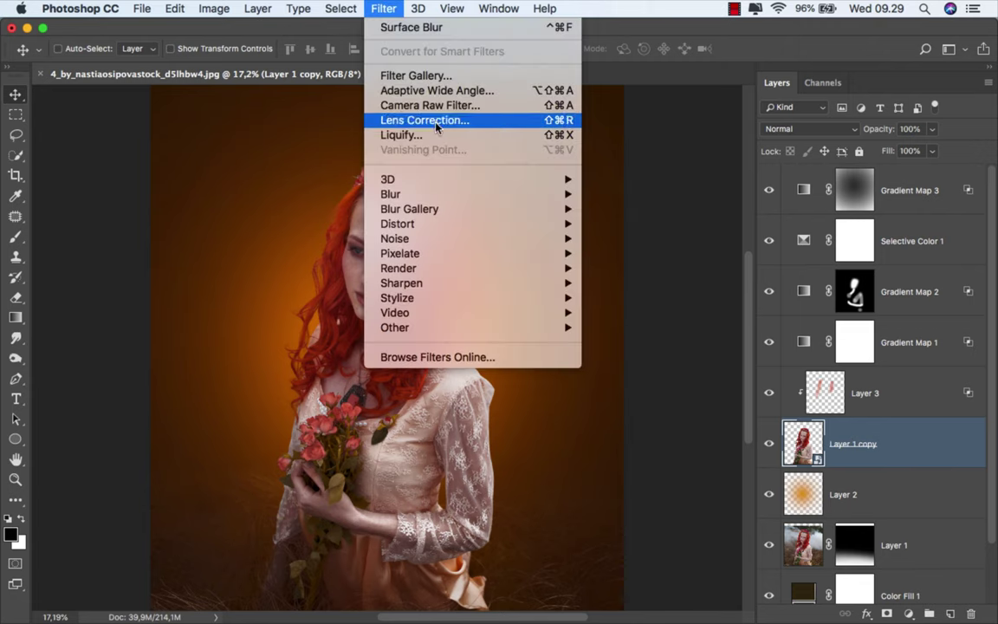
mouse_move(391, 194)
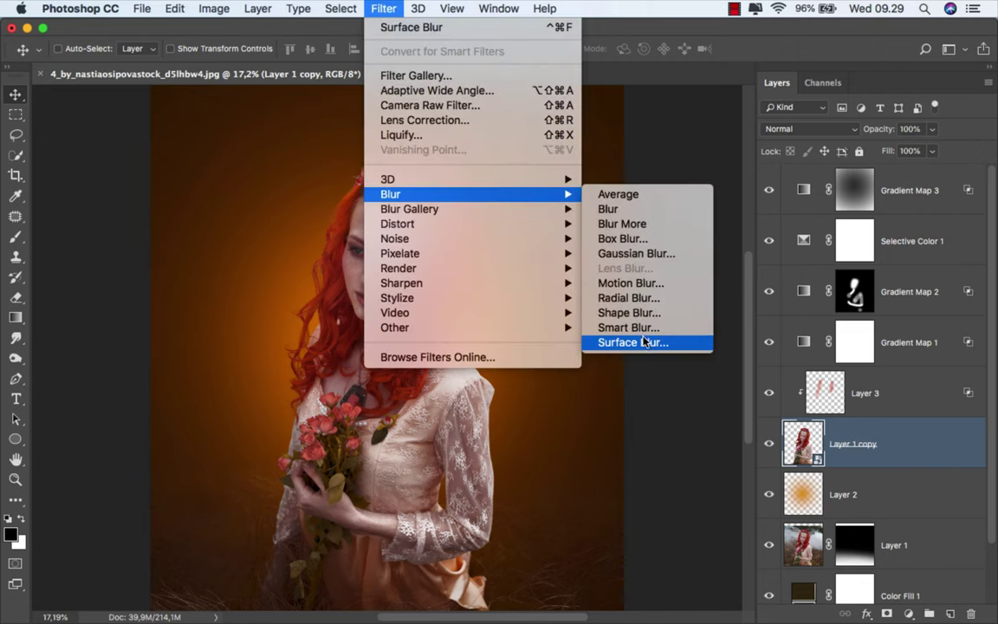
click(643, 342)
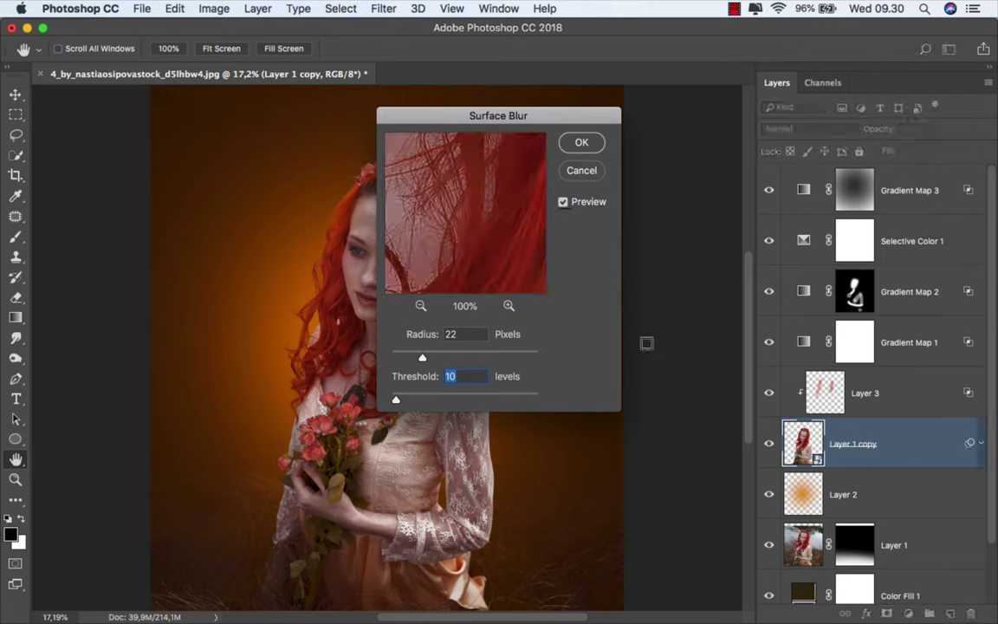
drag(507, 216, 515, 247)
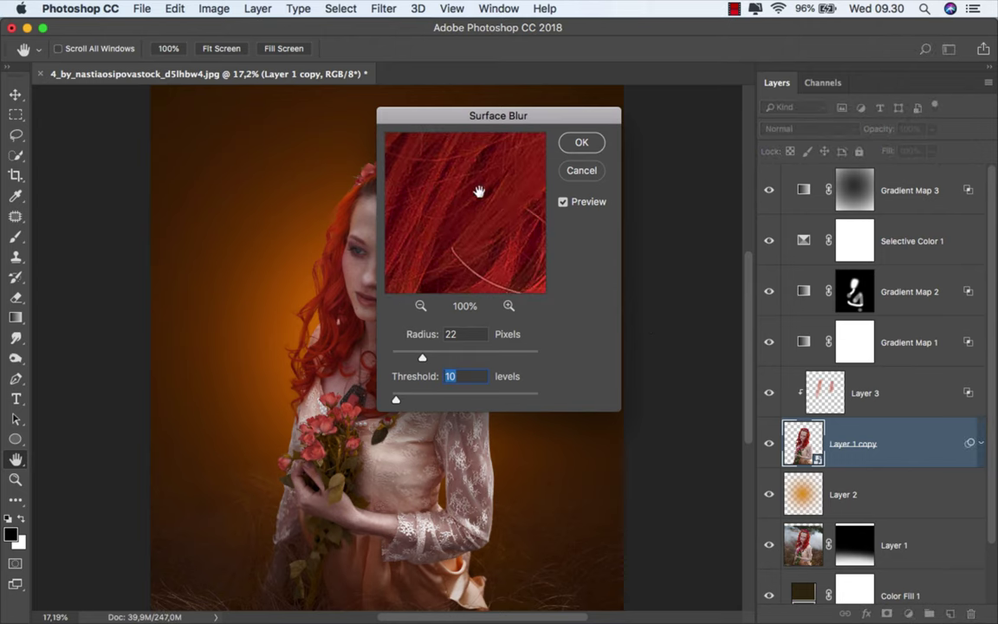
drag(479, 194, 447, 216)
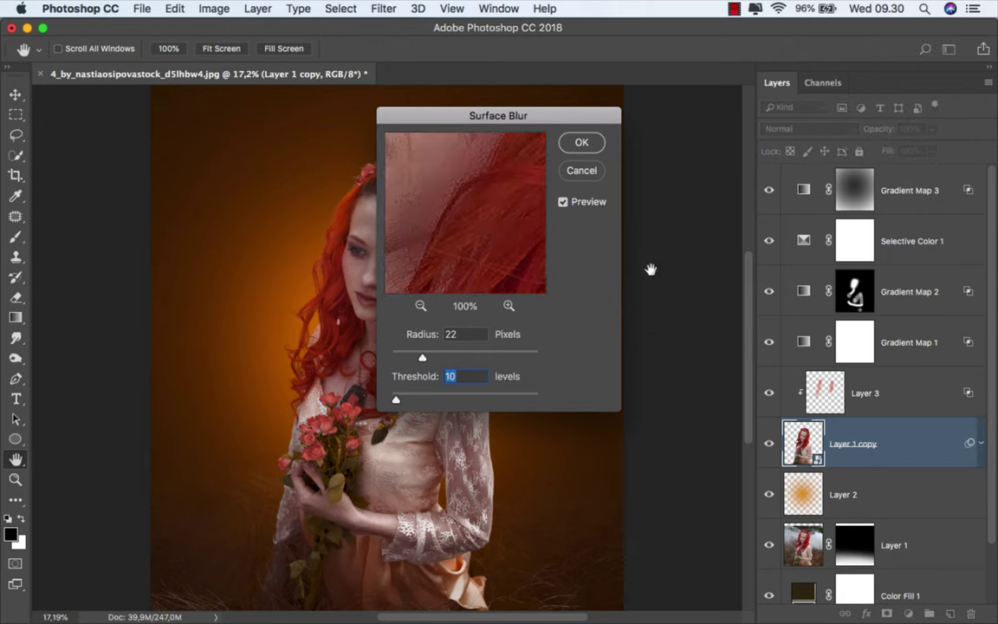
drag(526, 226, 528, 315)
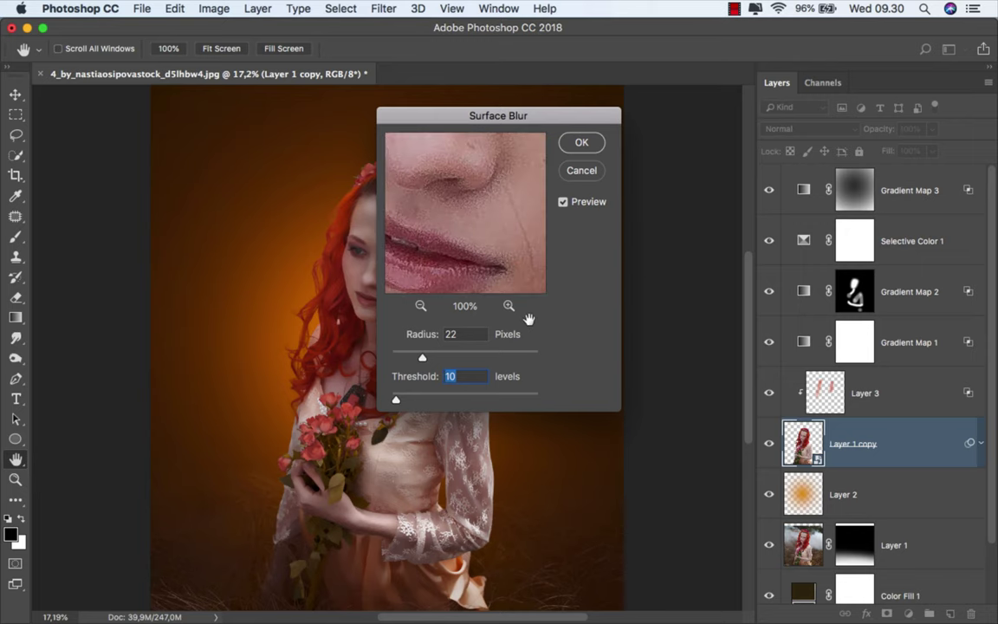
click(582, 142)
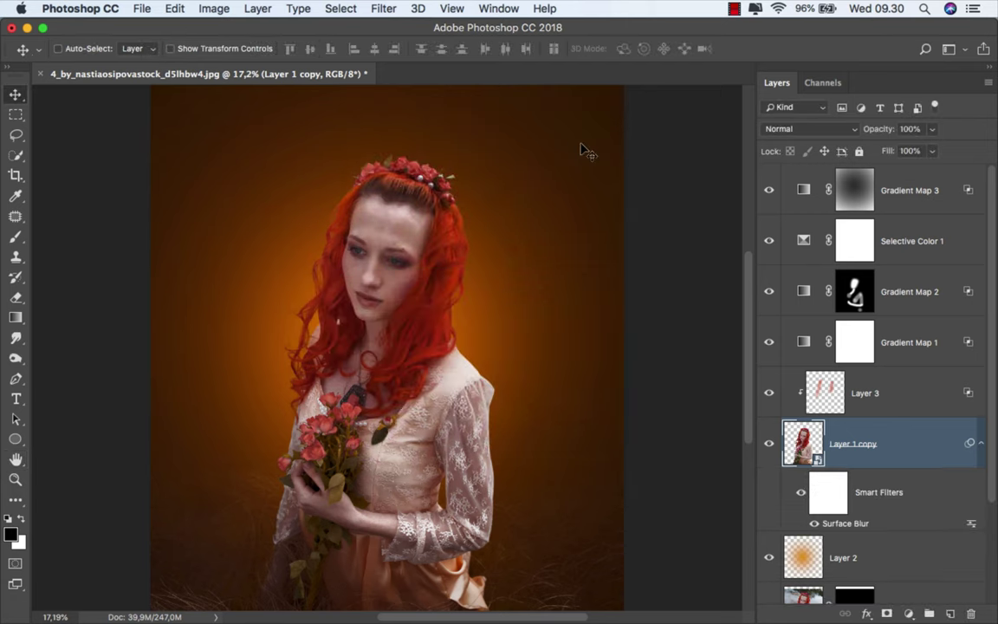
Invert the Surface Blur filter mask to black and ready a white brush at 100% opacity.
click(814, 506)
key(super+i)
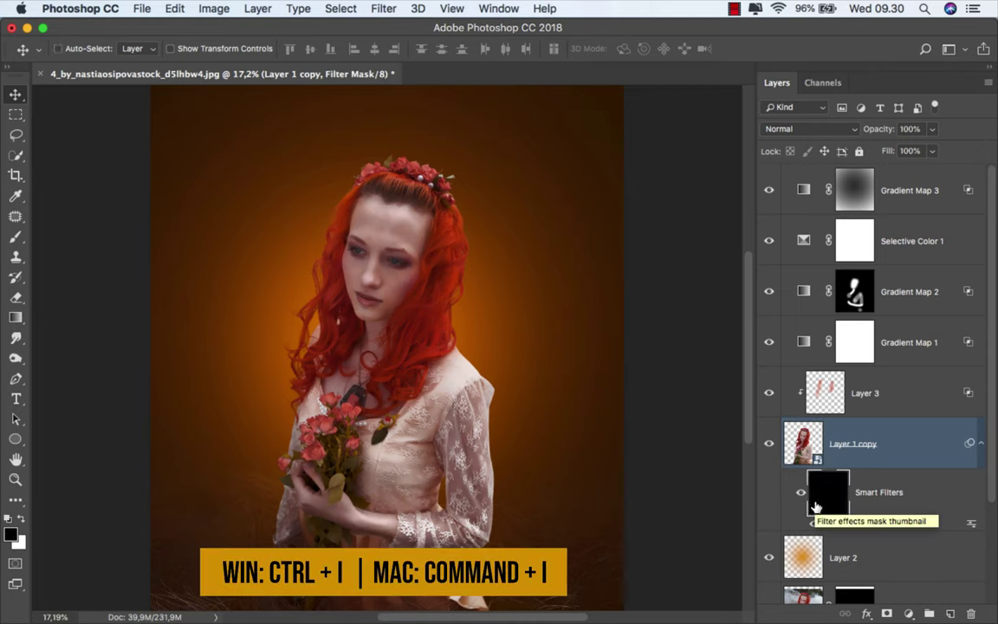
drag(16, 236, 48, 237)
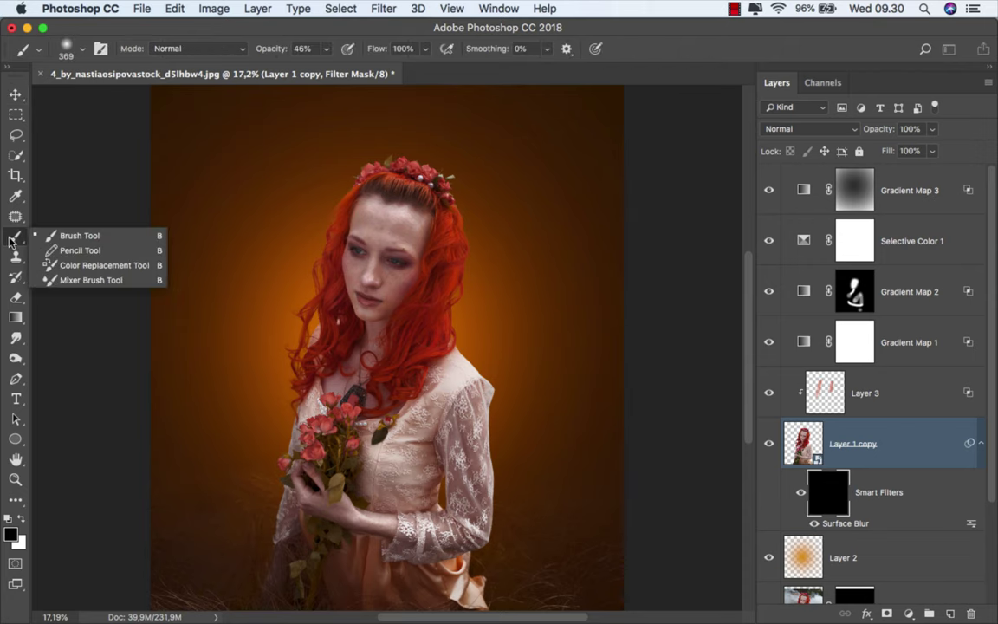
key(x)
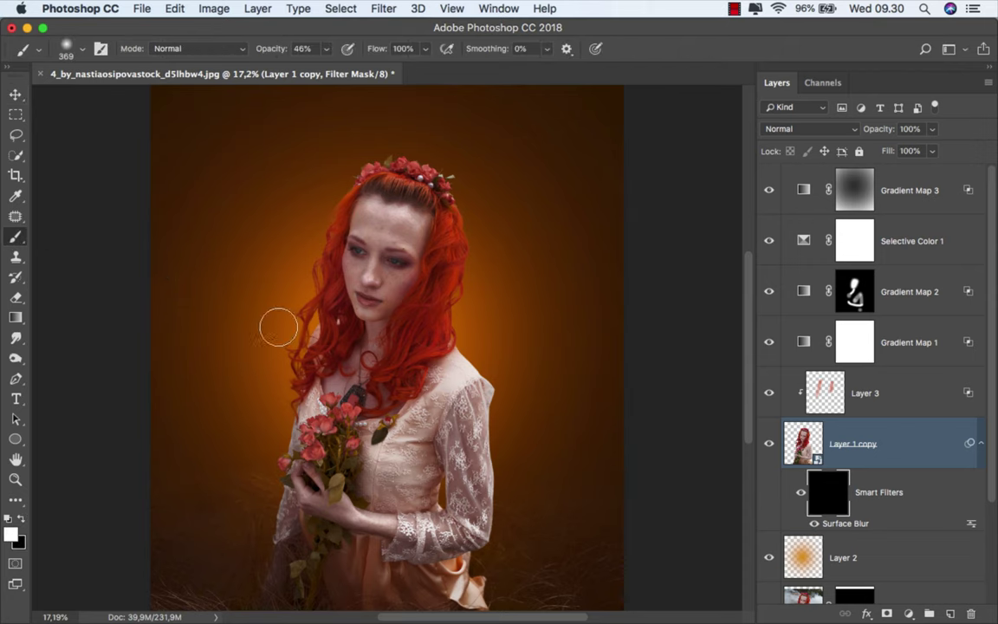
scroll(424, 221, up, 2)
scroll(425, 221, up, 1)
scroll(432, 211, up, 1)
scroll(432, 210, up, 4)
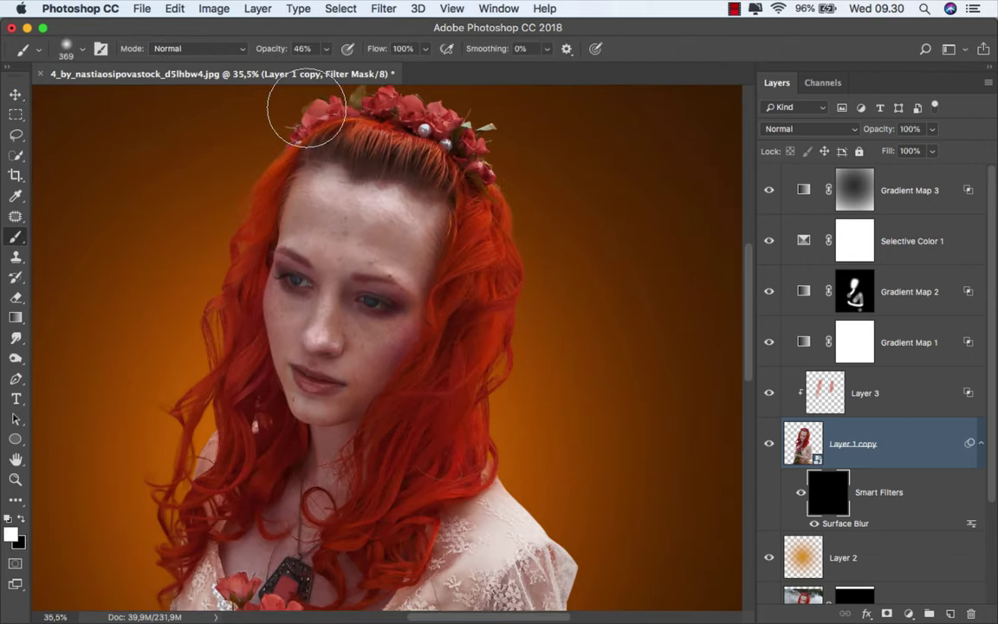
scroll(395, 170, up, 1)
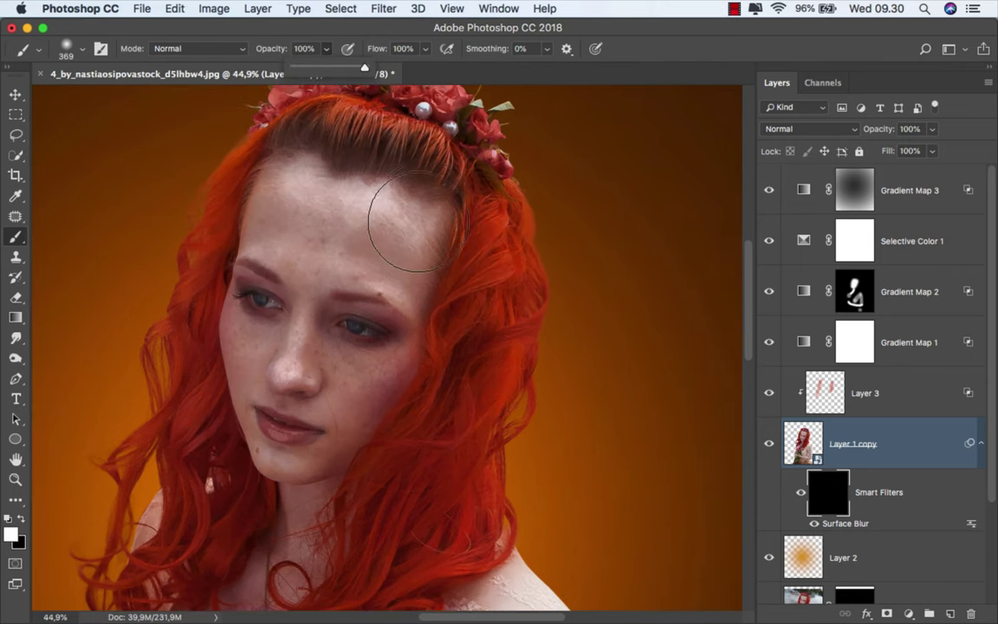
drag(404, 227, 389, 230)
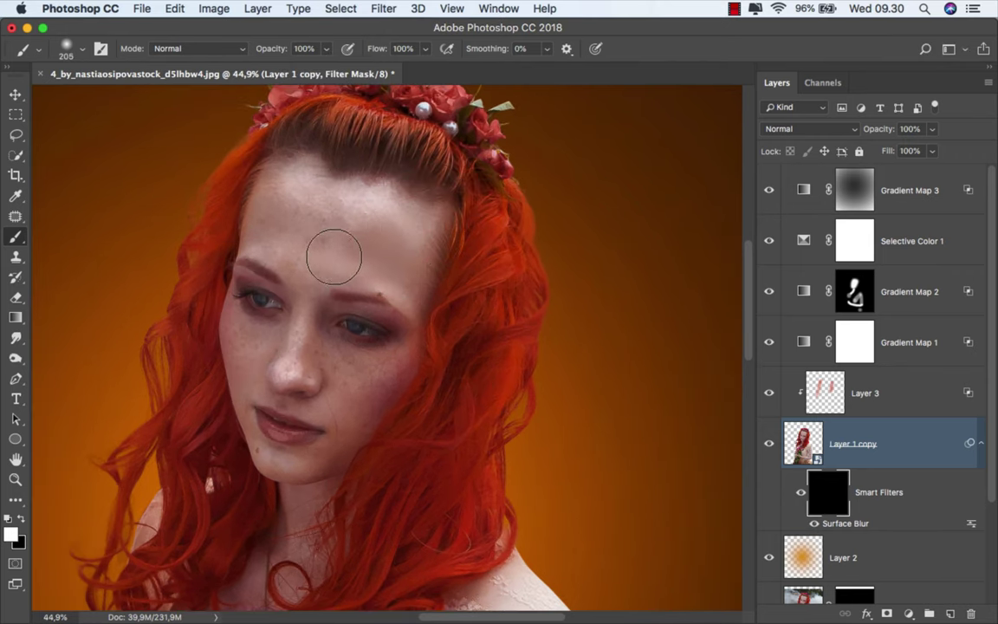
Paint white on the mask over the forehead, nose and cheek with a roughly 123 px brush.
mouse_move(288, 236)
mouse_down()
mouse_move(296, 187)
mouse_move(385, 216)
mouse_move(313, 227)
mouse_move(302, 313)
mouse_move(285, 341)
mouse_move(301, 359)
mouse_move(325, 355)
mouse_up()
mouse_move(257, 374)
mouse_down()
mouse_move(227, 375)
mouse_move(316, 454)
mouse_up()
mouse_move(360, 420)
mouse_down()
mouse_move(265, 335)
mouse_move(378, 375)
mouse_move(302, 300)
mouse_move(249, 312)
mouse_up()
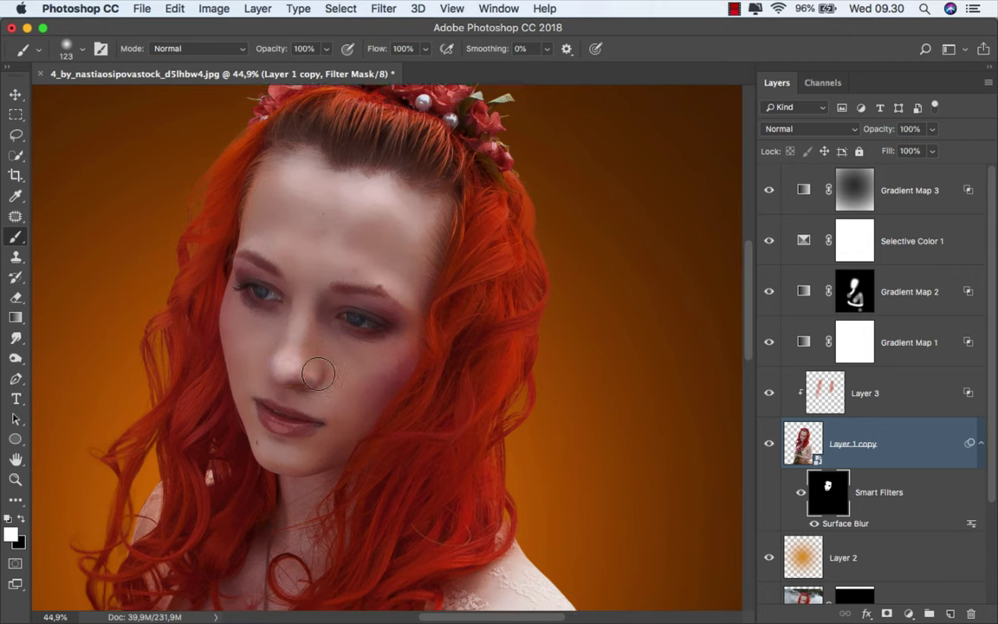
scroll(309, 367, down, 5)
drag(312, 372, 328, 372)
scroll(269, 412, down, 5)
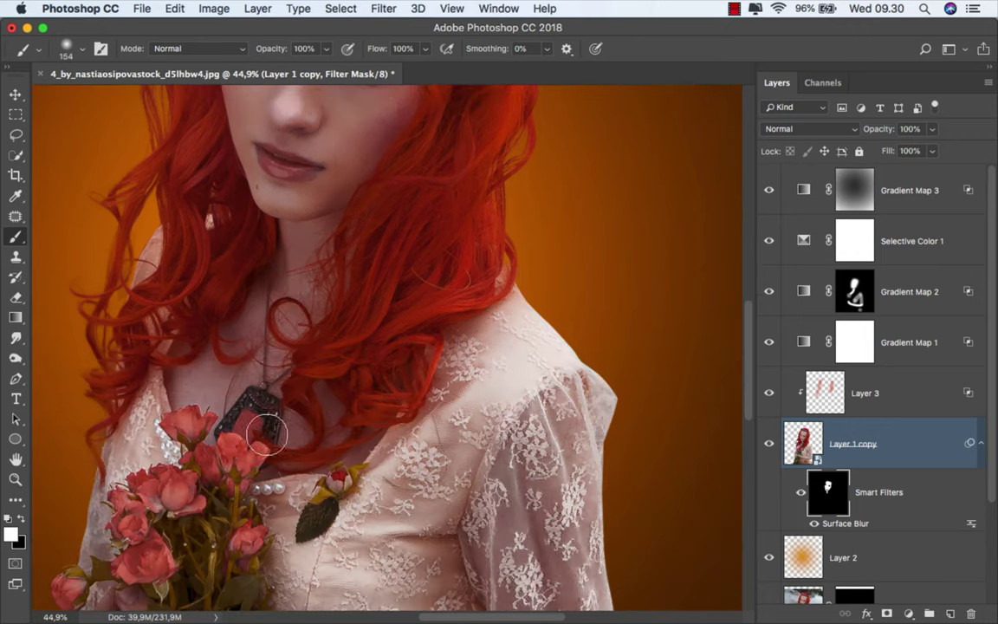
scroll(179, 385, down, 3)
scroll(260, 416, down, 5)
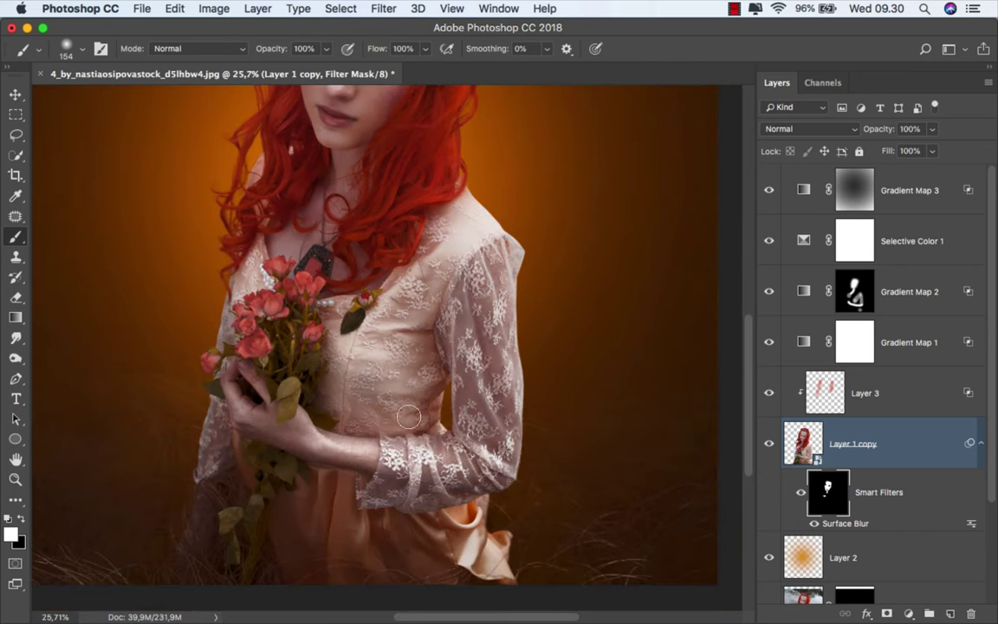
scroll(370, 454, up, 3)
scroll(370, 454, up, 2)
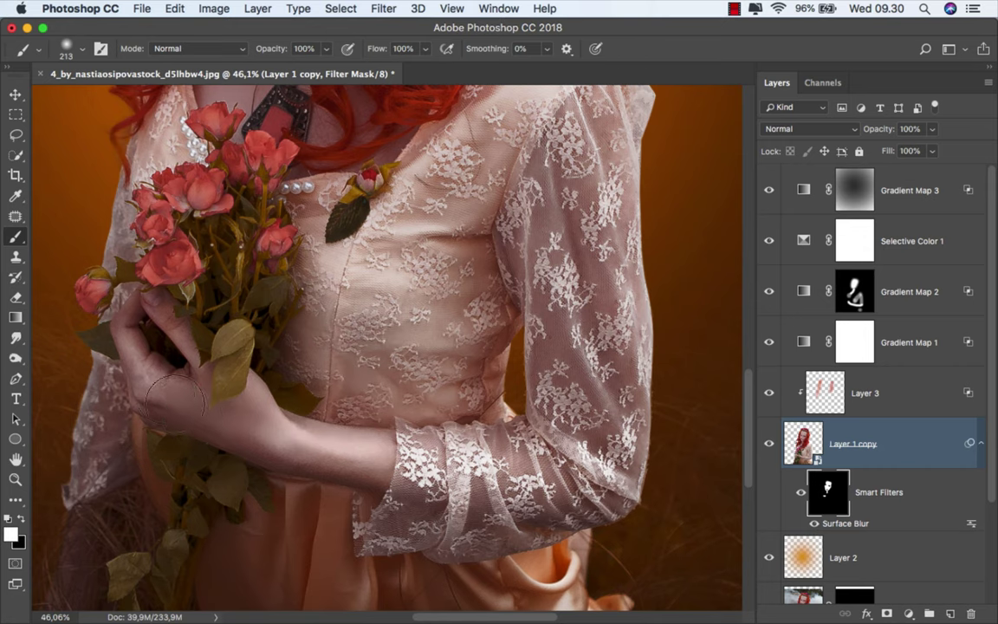
Paint the remaining neck, chest and hand skin with a roughly 155 px brush, then reselect the layer pixels.
drag(160, 330, 143, 390)
scroll(398, 409, down, 1)
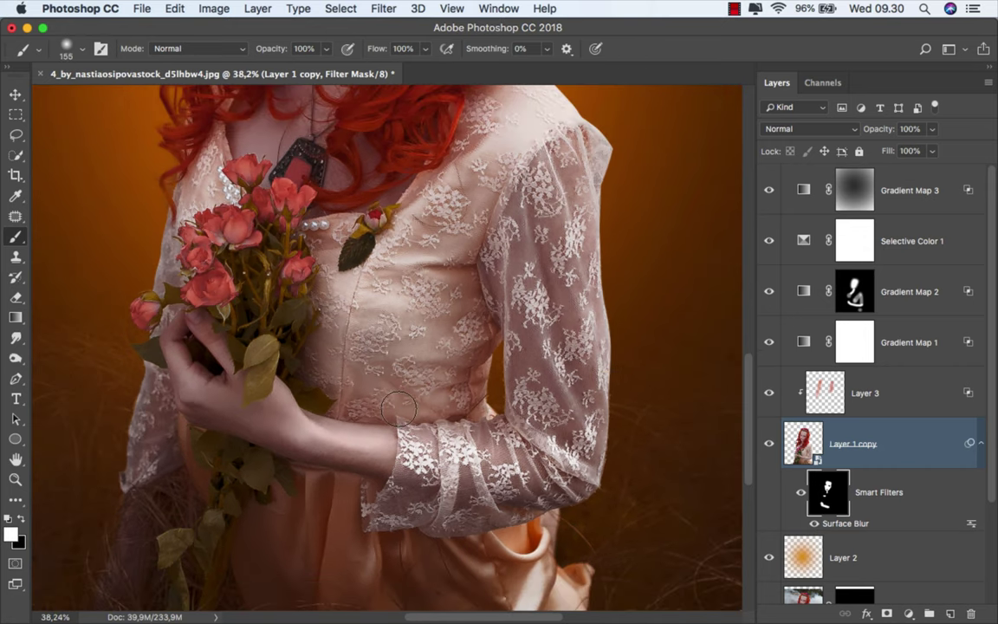
scroll(398, 408, down, 3)
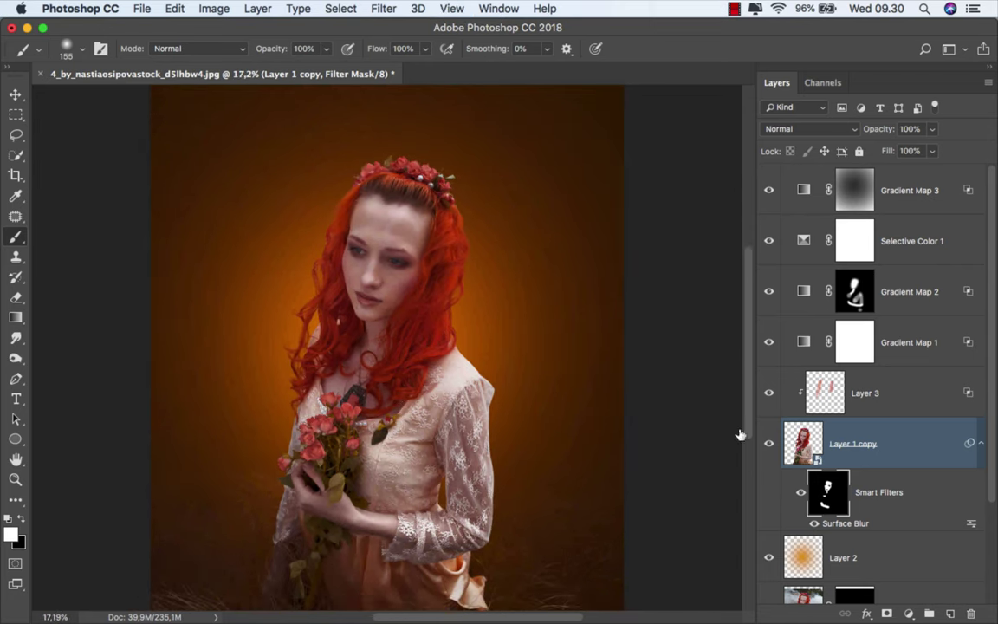
click(903, 451)
Add a Color Balance adjustment layer above Gradient Map 3 with its tone set to Shadows.
key(v)
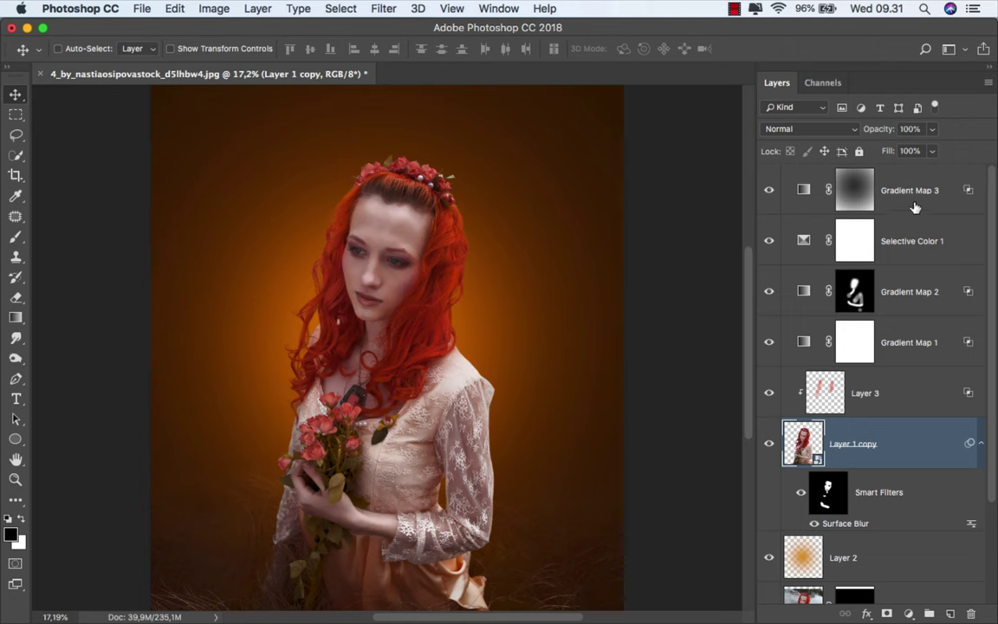
click(824, 189)
click(908, 614)
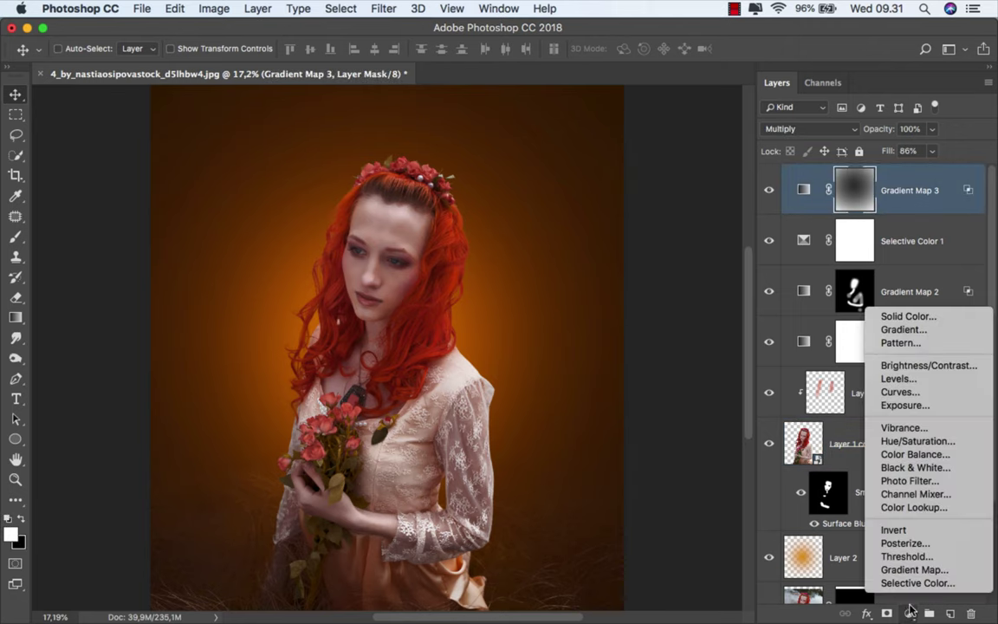
click(917, 454)
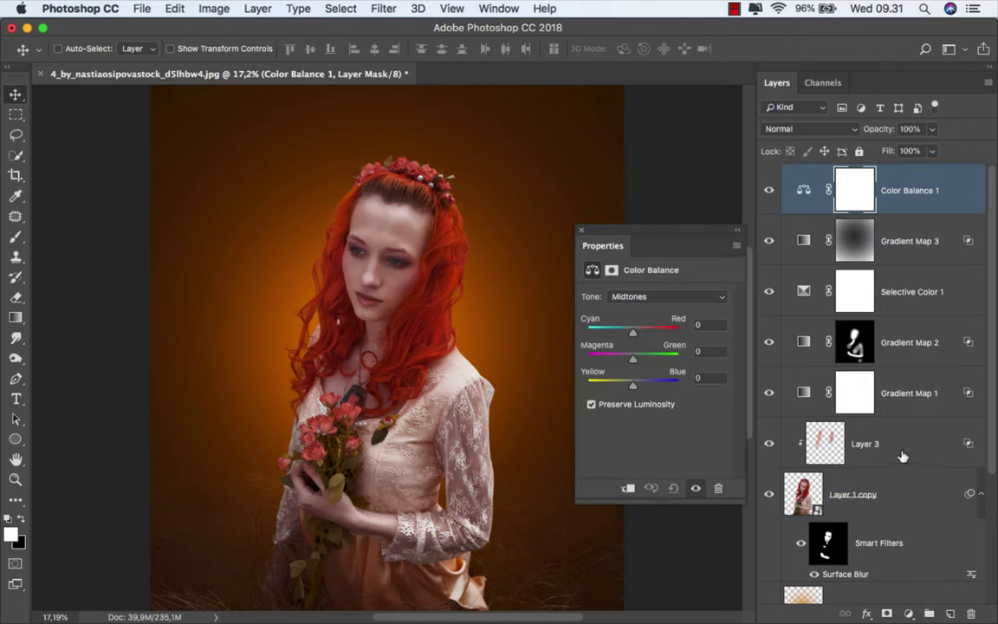
click(645, 297)
click(641, 285)
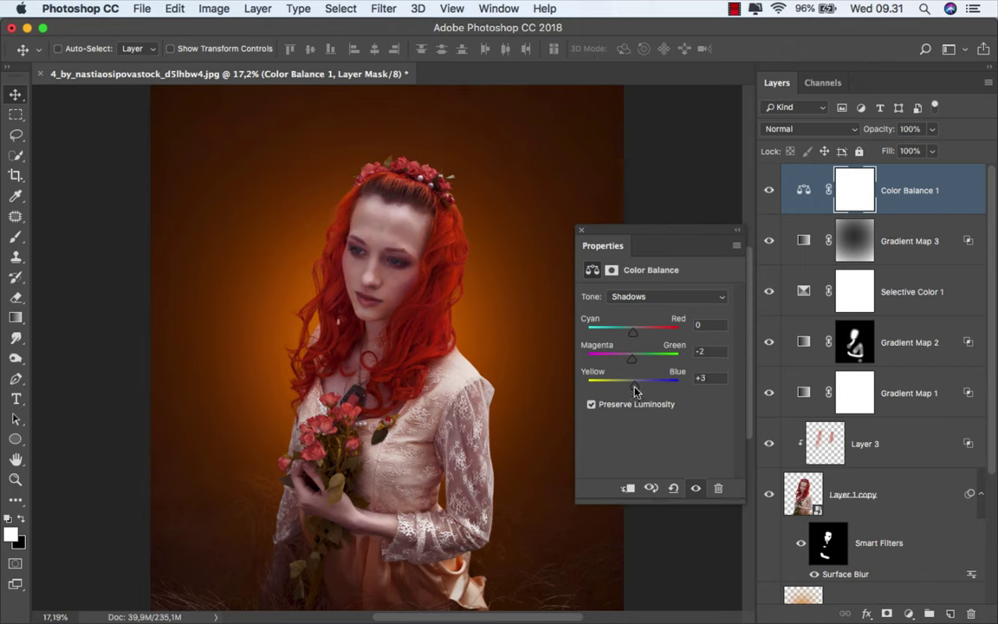
Compare the image with Color Balance 1 hidden and shown, then select its adjustment thumbnail rather than the mask.
click(580, 230)
click(768, 190)
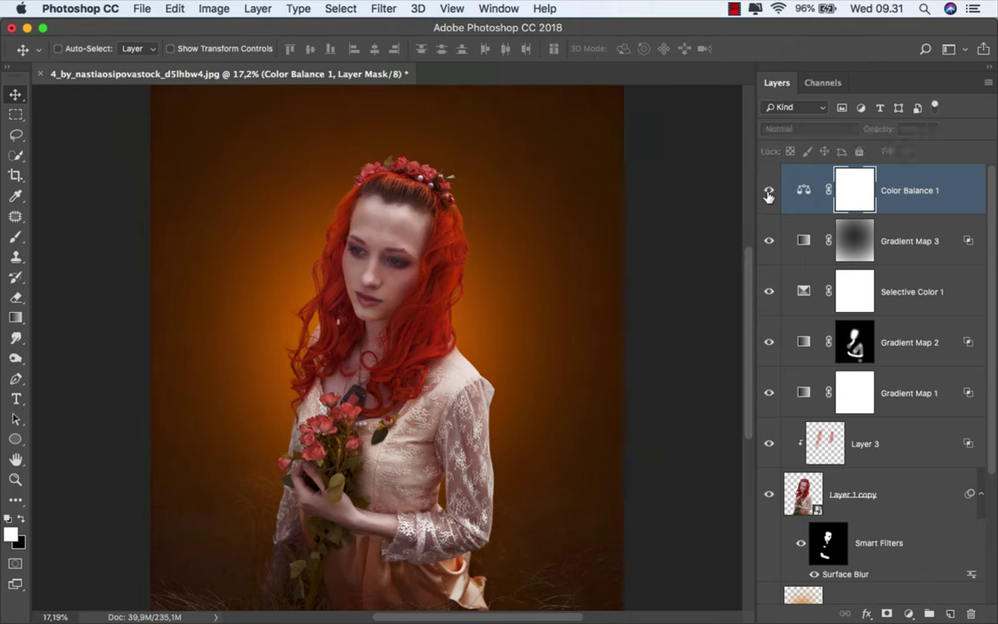
click(800, 182)
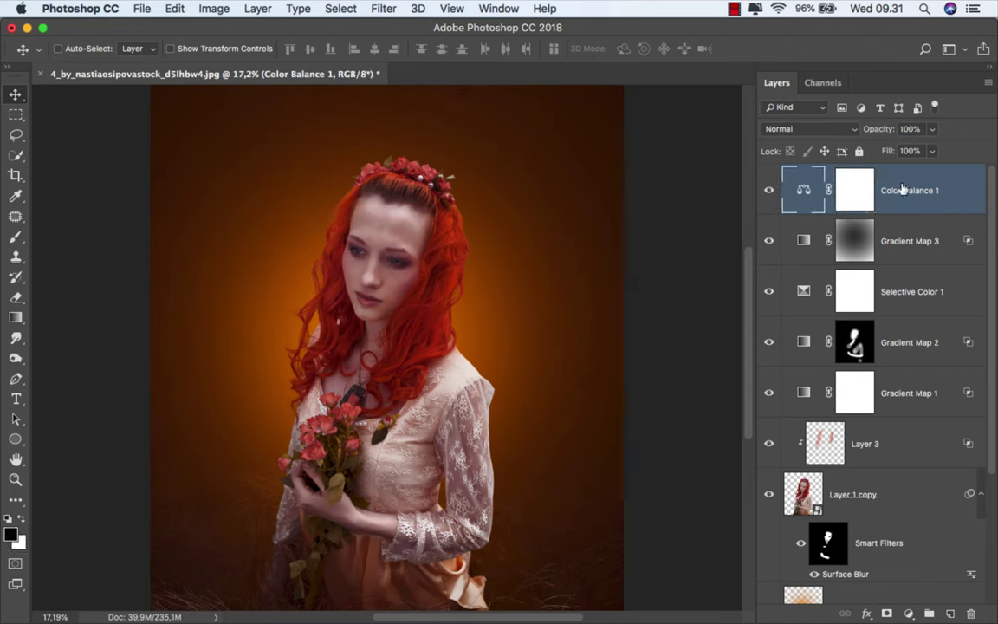
scroll(917, 208, down, 5)
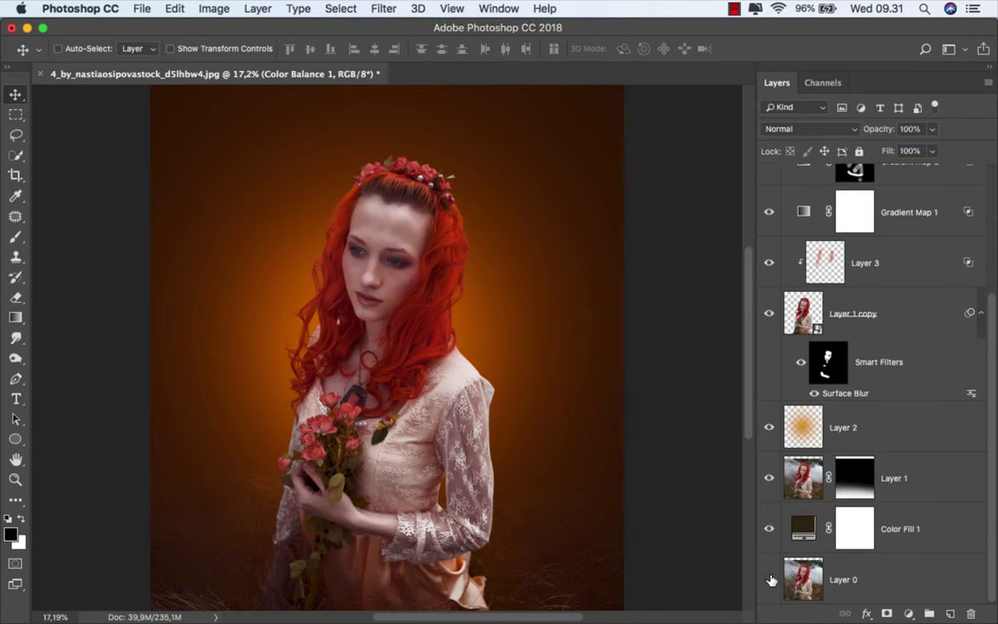
alt+click(770, 579)
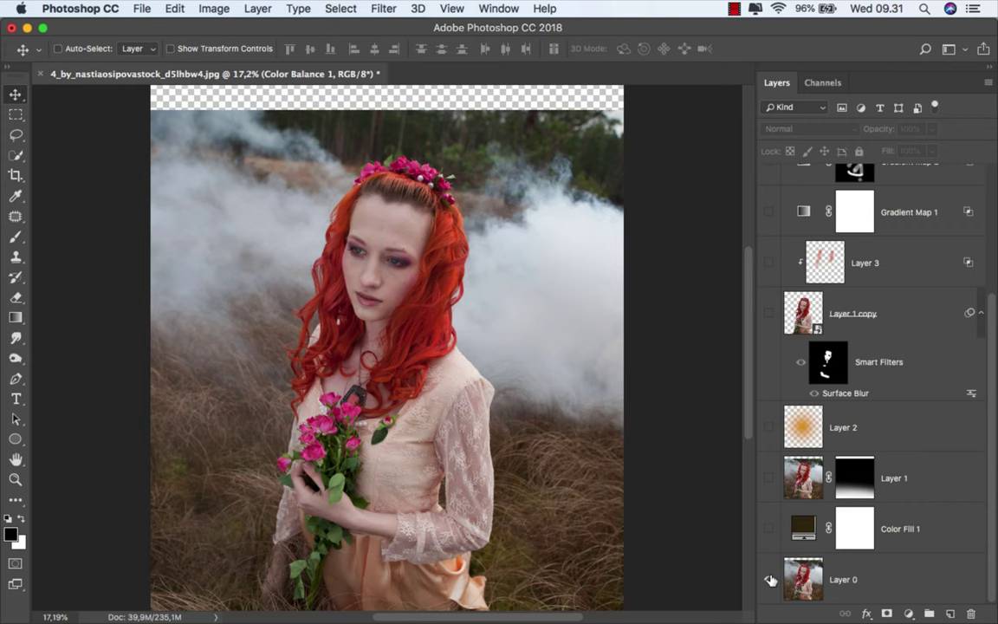
alt+click(770, 580)
alt+click(770, 579)
alt+click(770, 579)
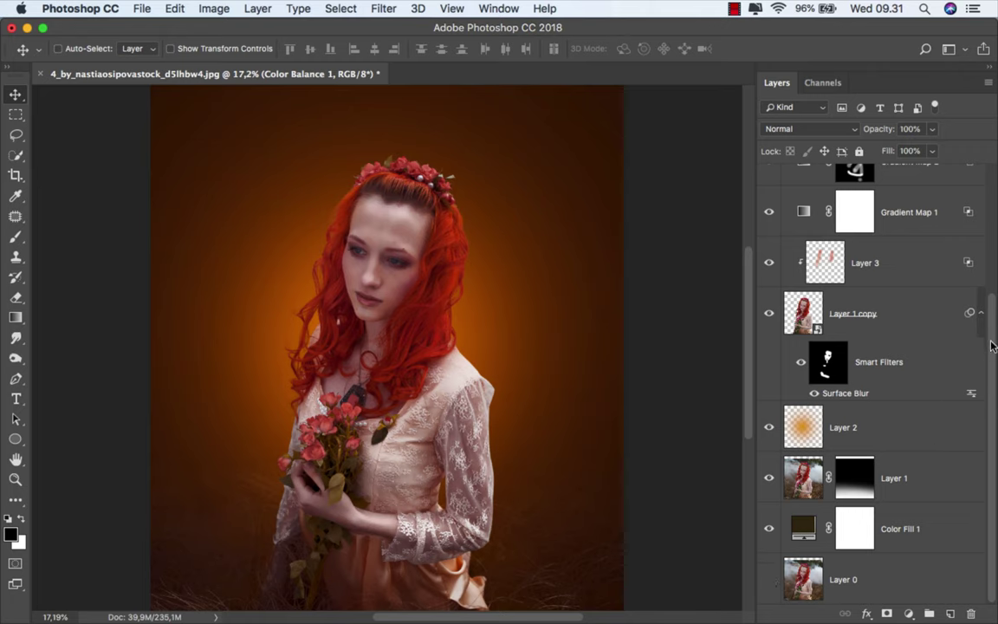
scroll(892, 312, up, 3)
scroll(942, 183, up, 2)
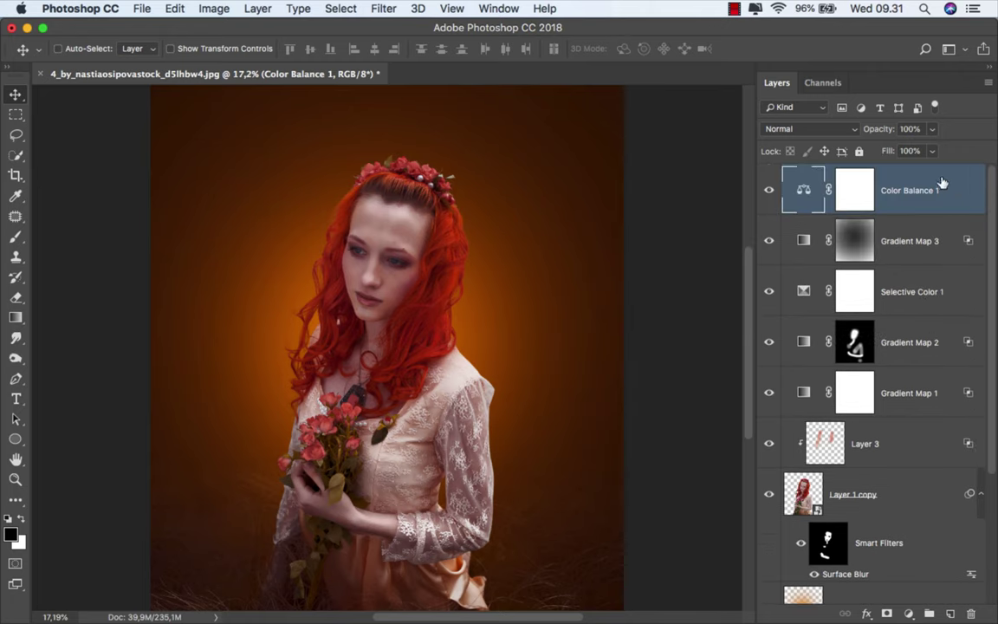